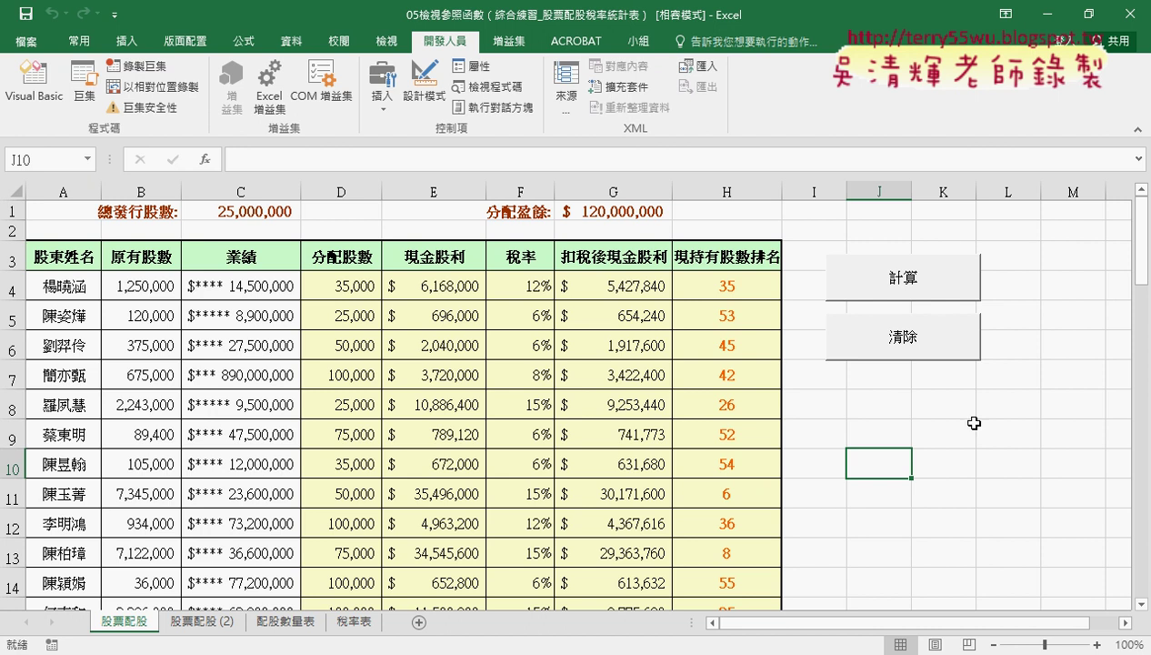
# - Demo the 清除 and 計算 buttons, then switch to the empty 股票配股 (2) sheet
pyautogui.click(917, 355)
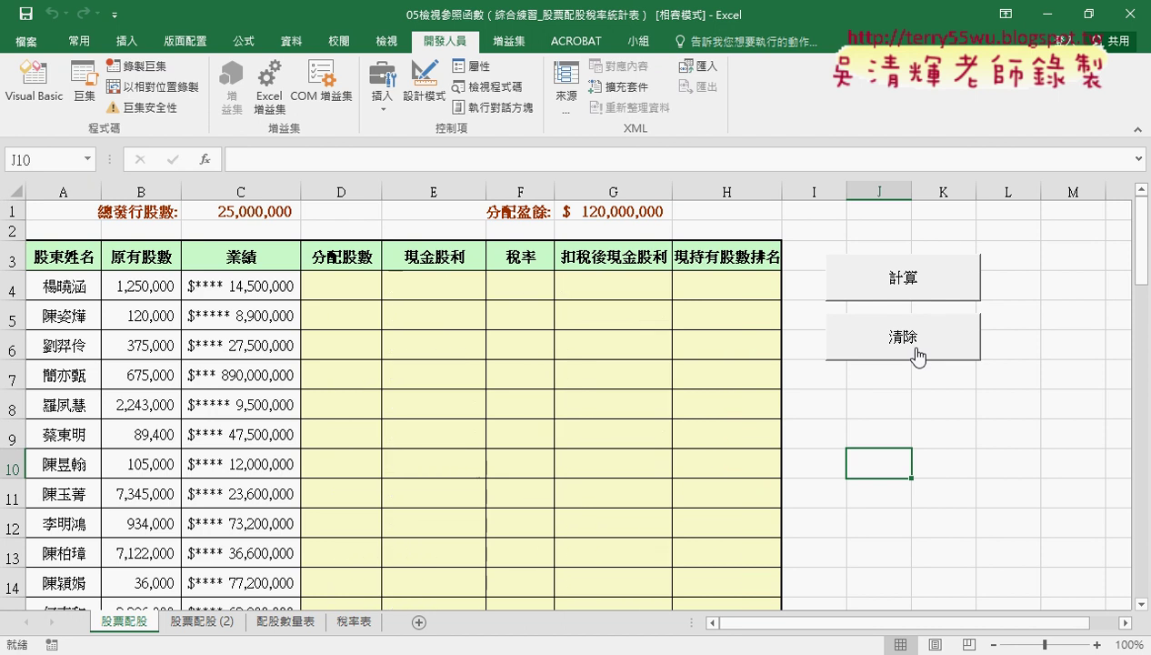
pyautogui.click(918, 288)
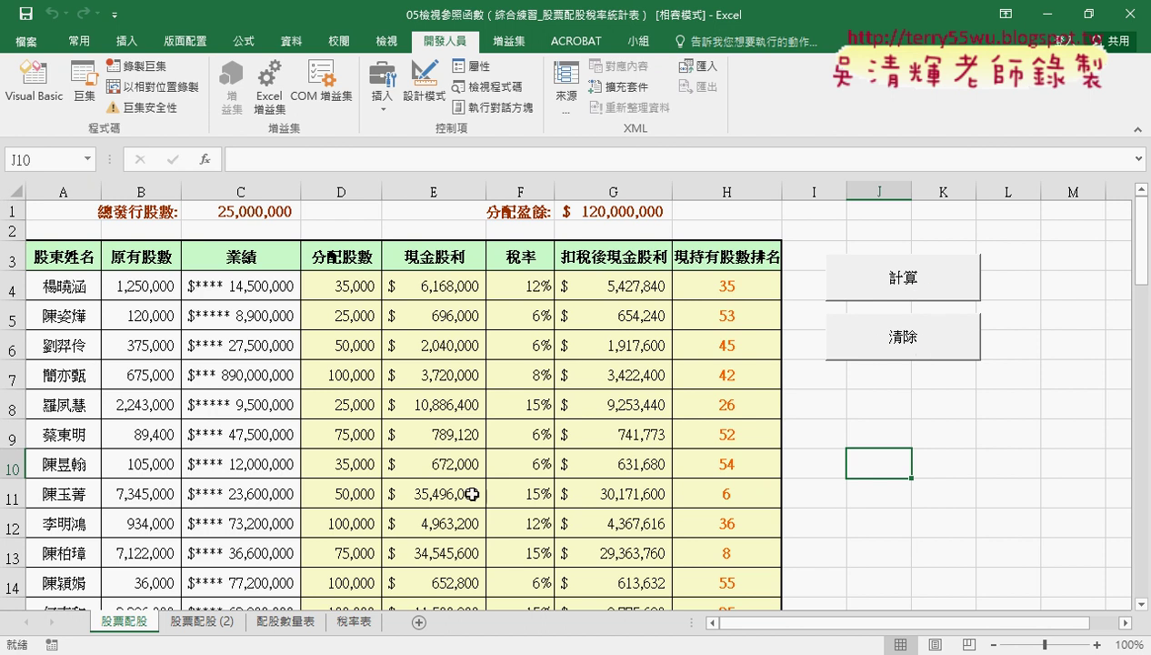
pyautogui.click(212, 621)
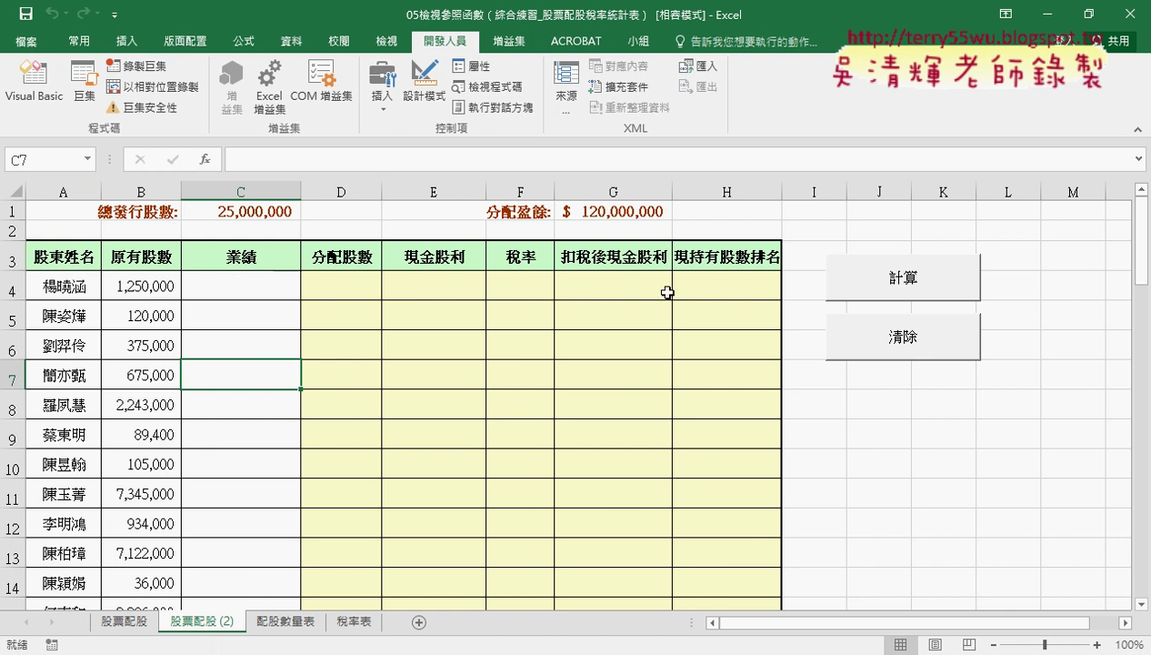
# - Enter 12300000 as C4's 業績 so D4:H4 fill with its results
pyautogui.click(225, 286)
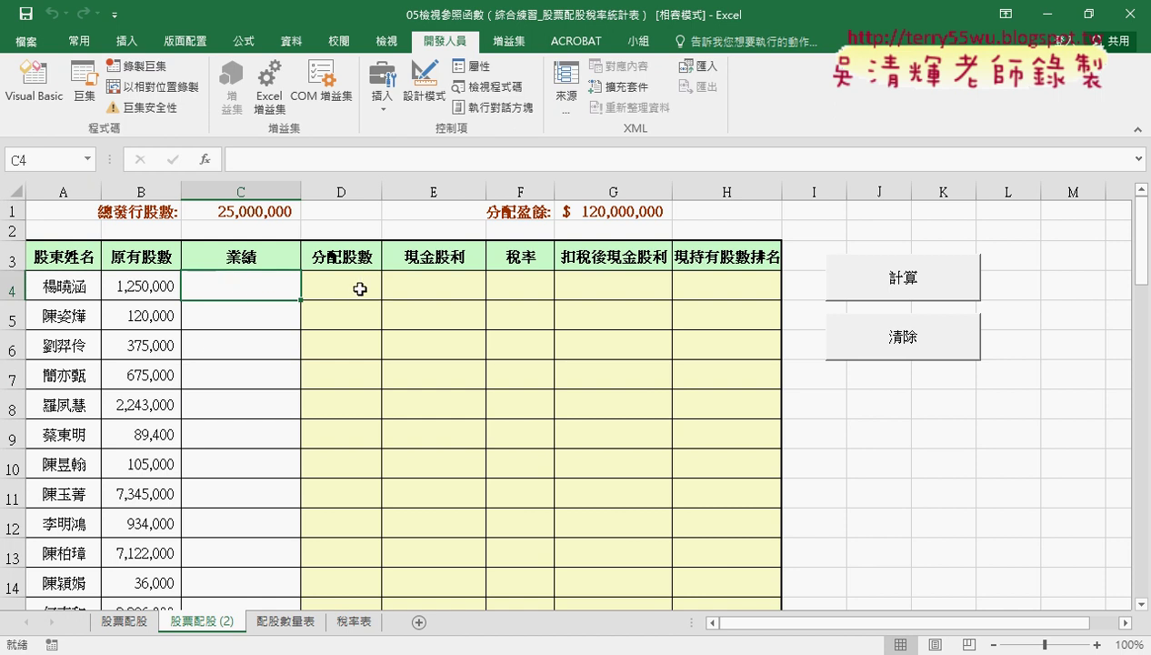
pyautogui.moveTo(362, 289); pyautogui.dragTo(708, 286)
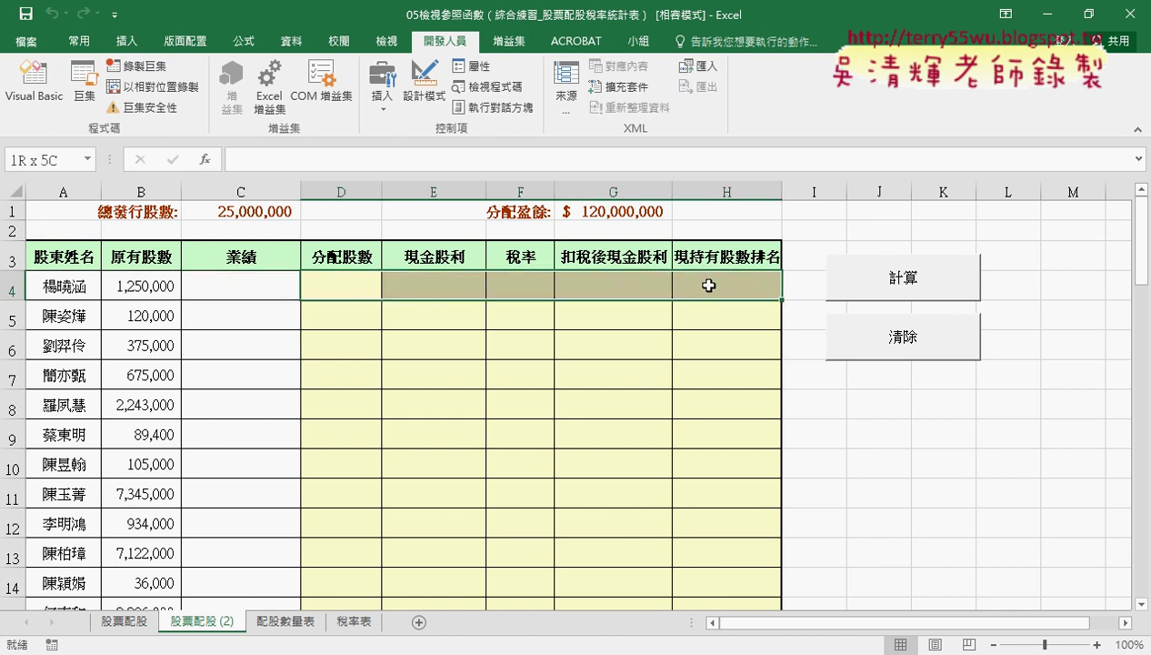
pyautogui.click(255, 288)
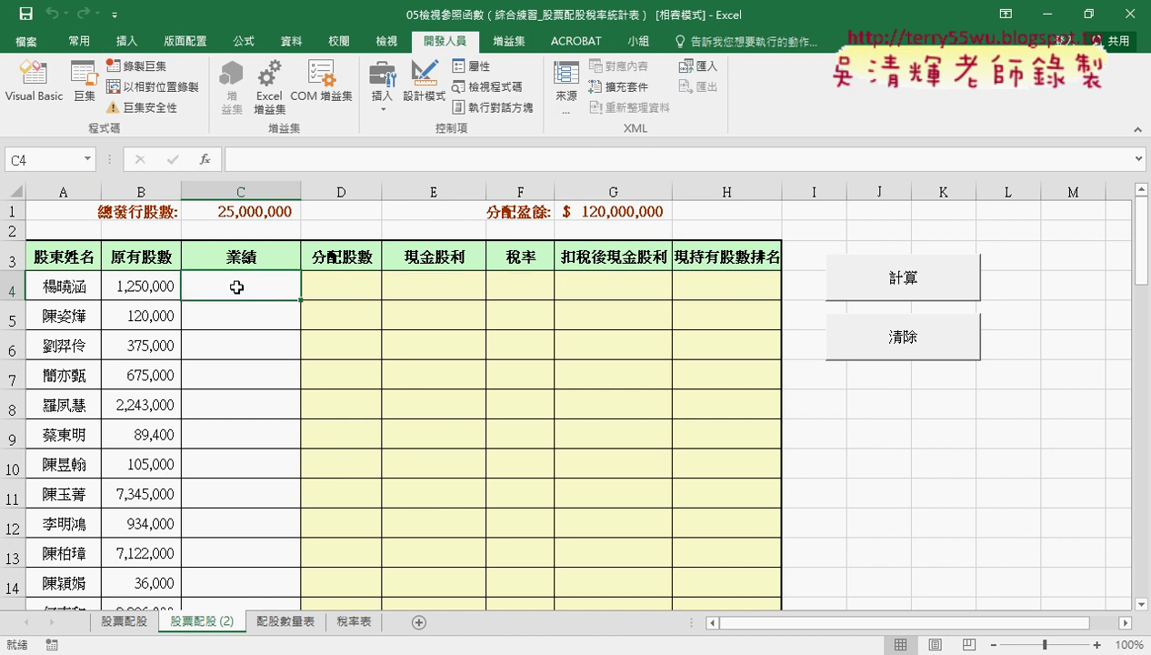
pyautogui.write('123')
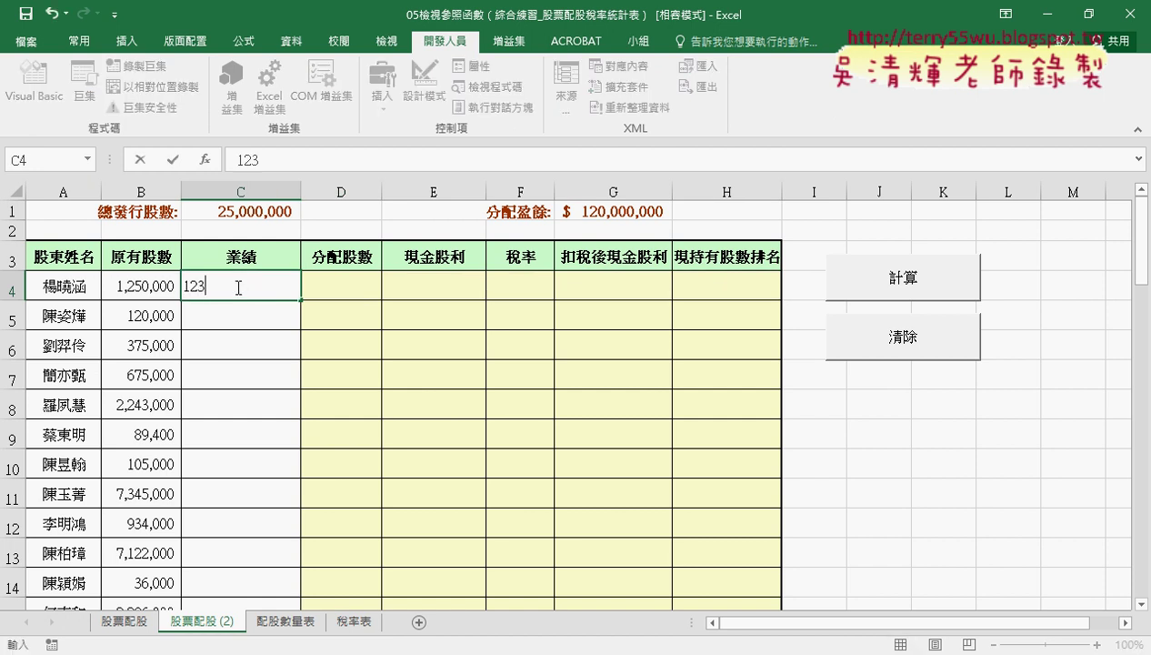
pyautogui.write('000')
pyautogui.write('00')
pyautogui.press('Return')
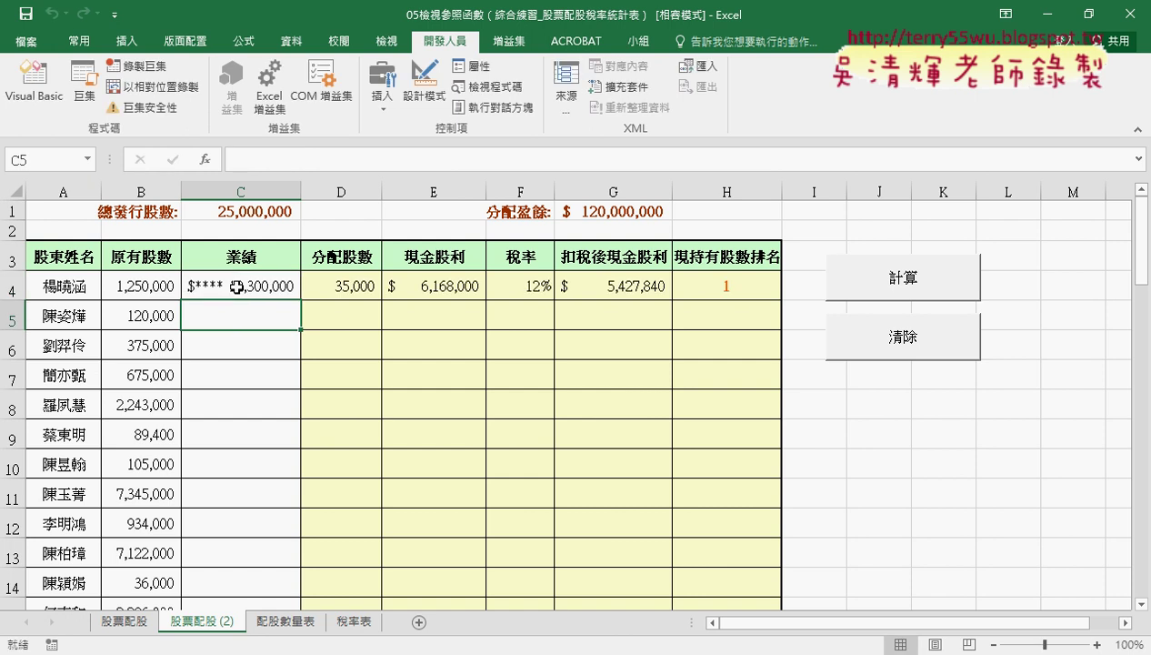
pyautogui.click(257, 286)
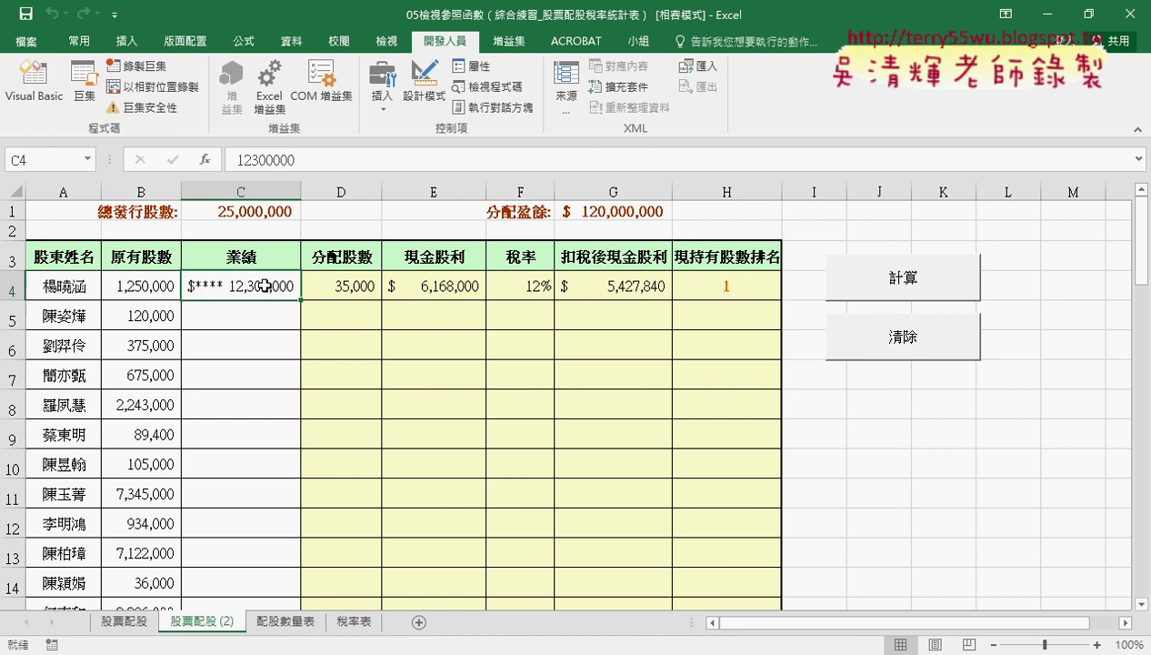
pyautogui.click(319, 282)
pyautogui.moveTo(398, 282); pyautogui.dragTo(718, 282)
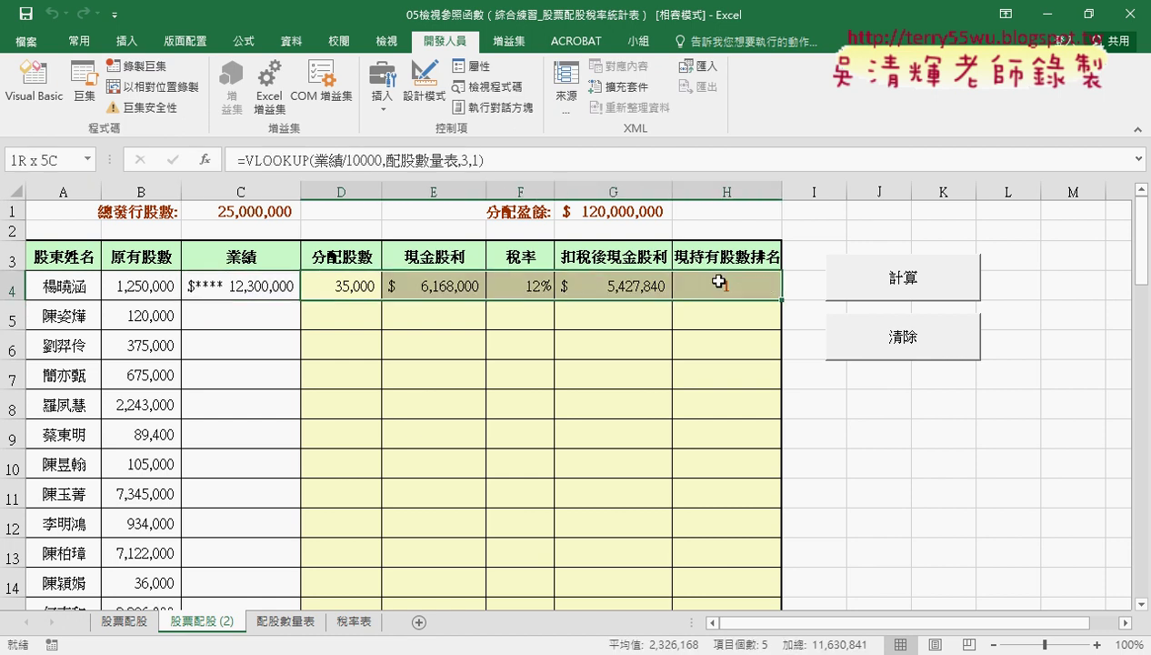
# - Enter 24000000 as C5's 業績 and check row 5's results
pyautogui.click(224, 318)
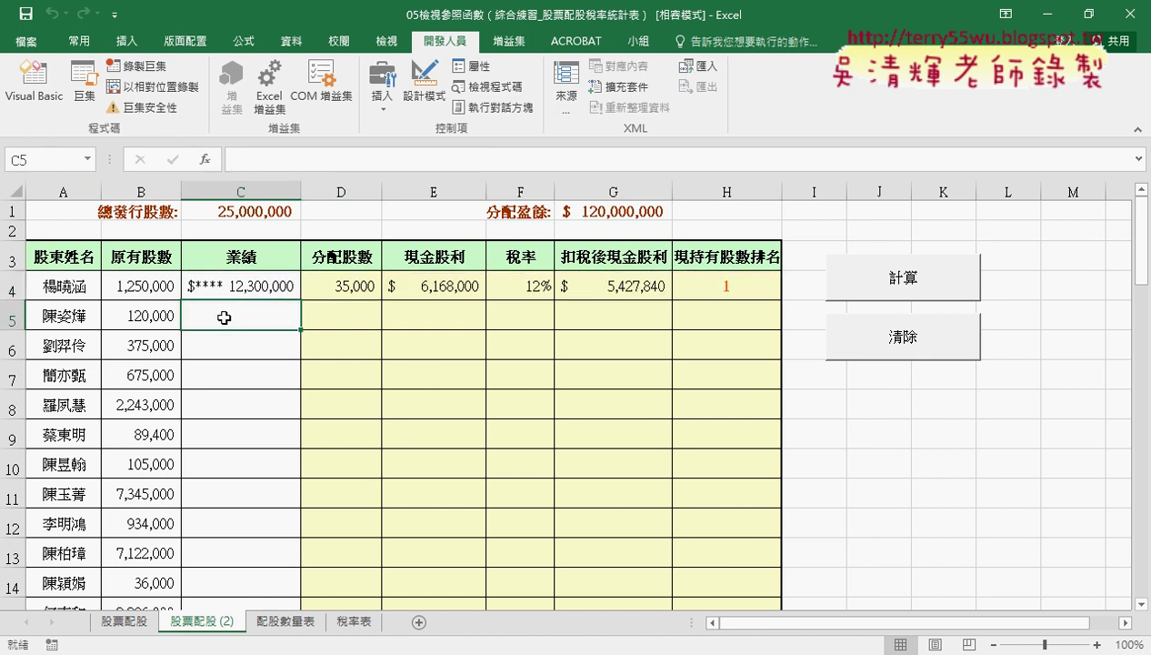
pyautogui.write('2')
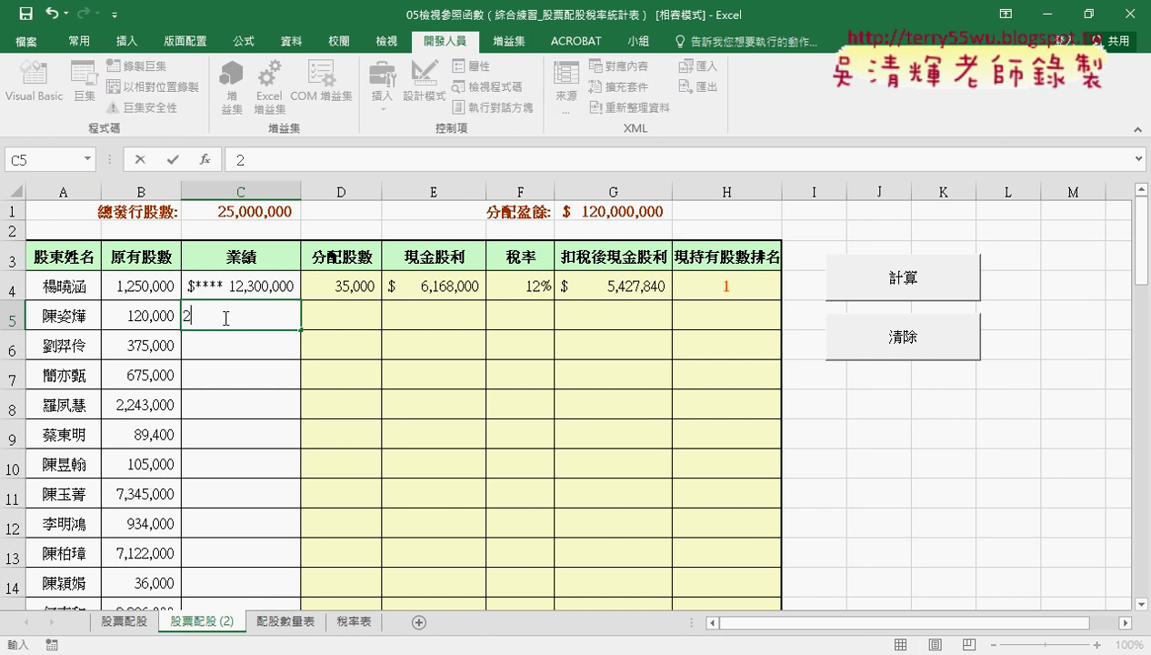
pyautogui.write('40')
pyautogui.write('00000')
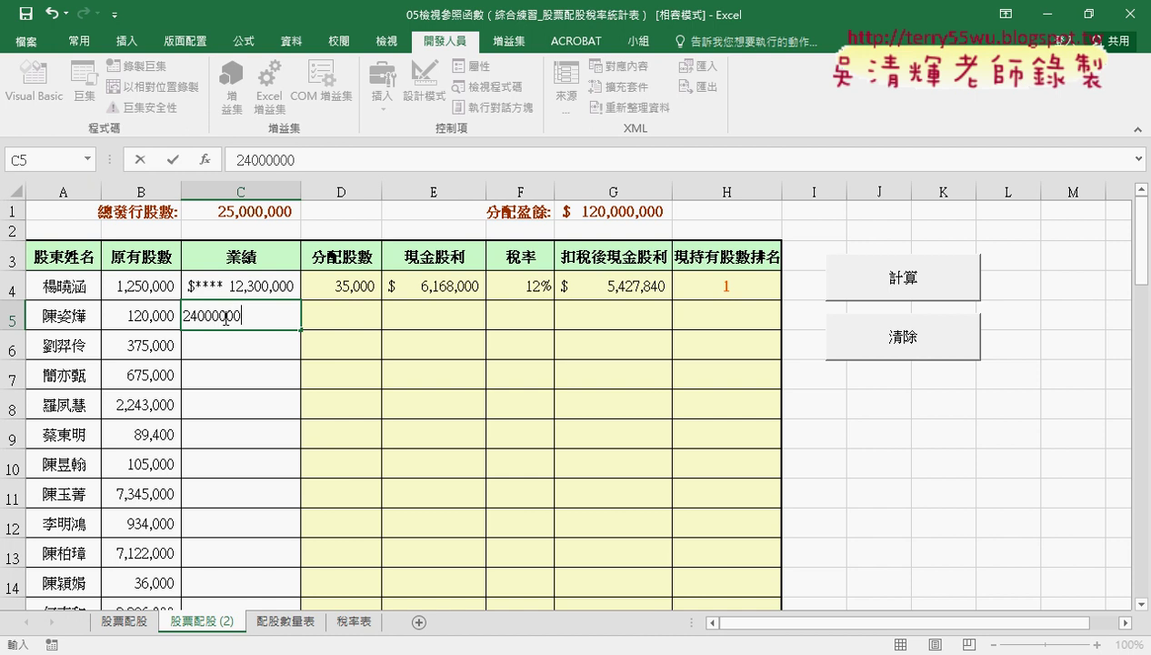
pyautogui.press('Return')
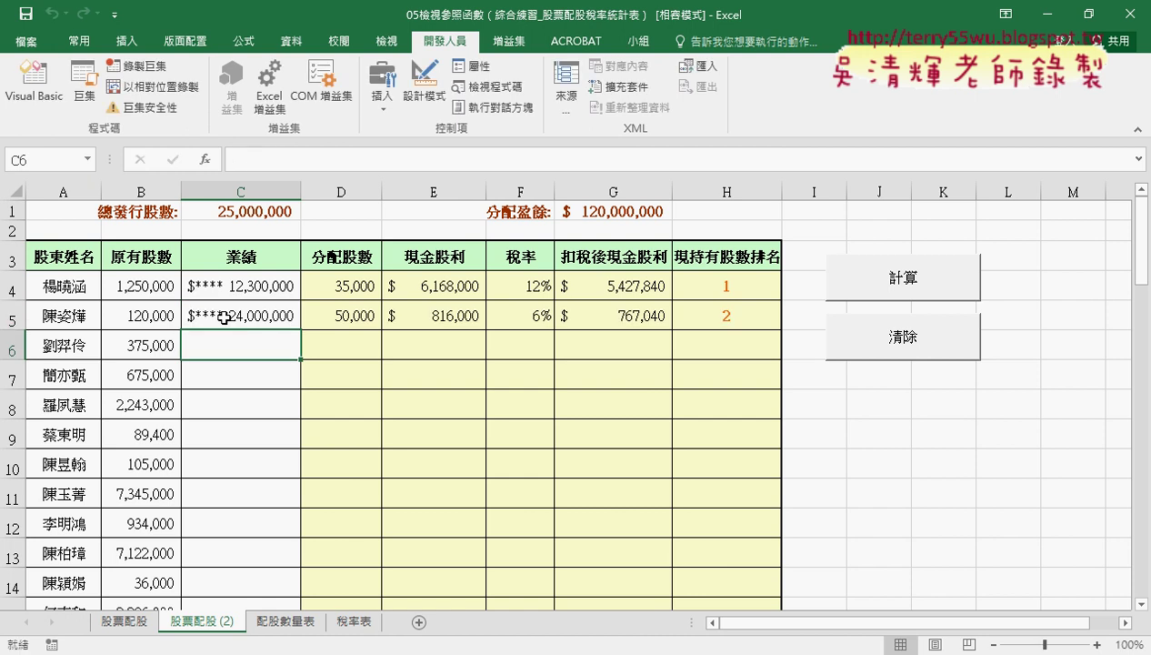
pyautogui.moveTo(355, 316); pyautogui.dragTo(707, 317)
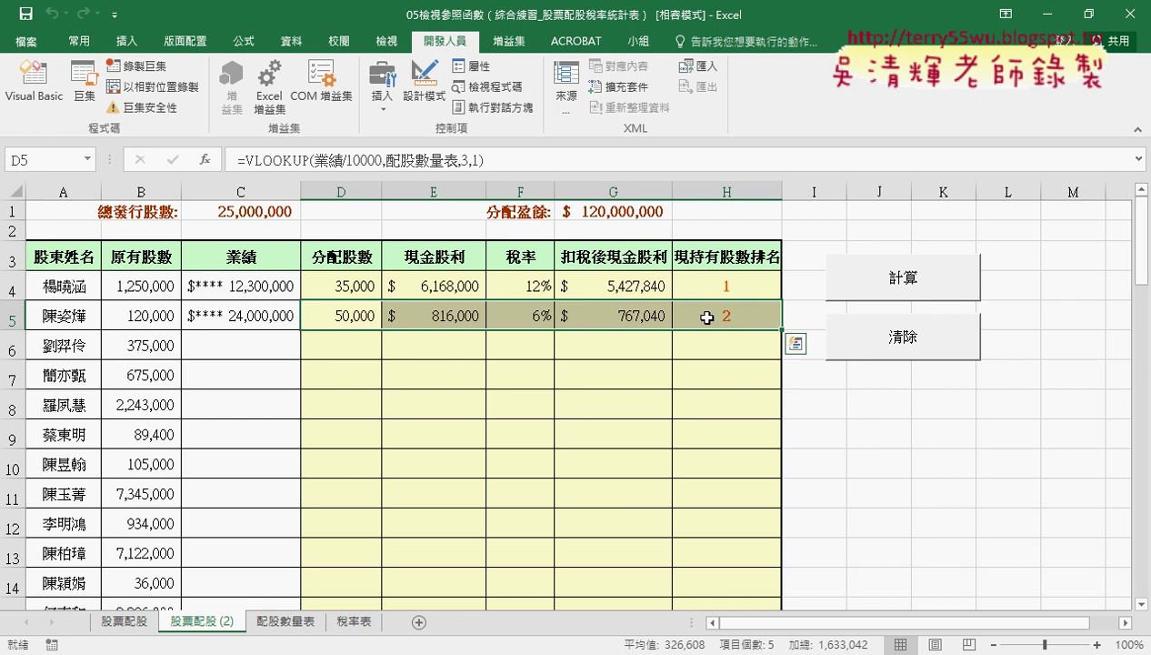
# - Enter 3600000 as C6's 業績
pyautogui.click(296, 282)
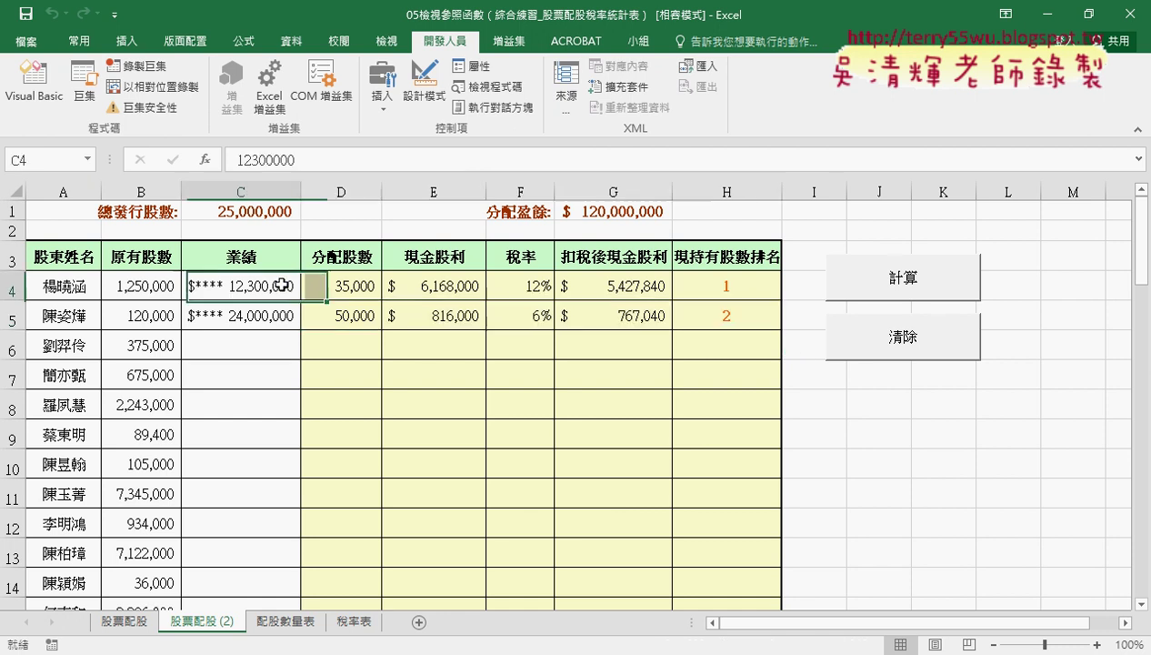
pyautogui.click(261, 357)
pyautogui.write('3600')
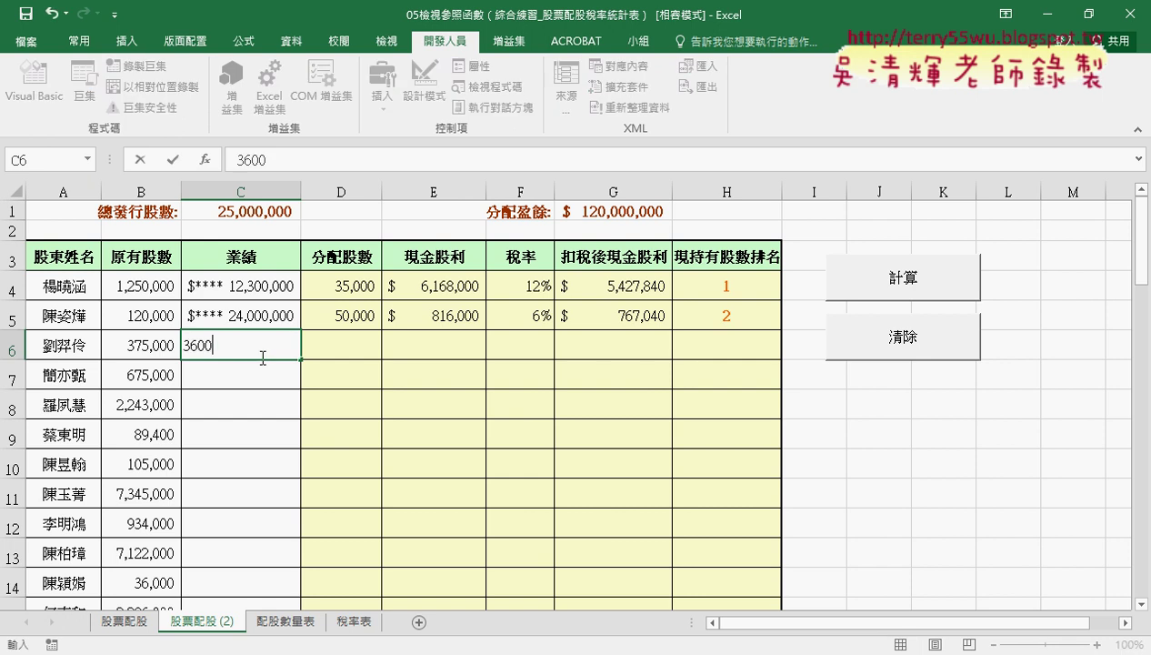
pyautogui.write('000')
pyautogui.press('Return')
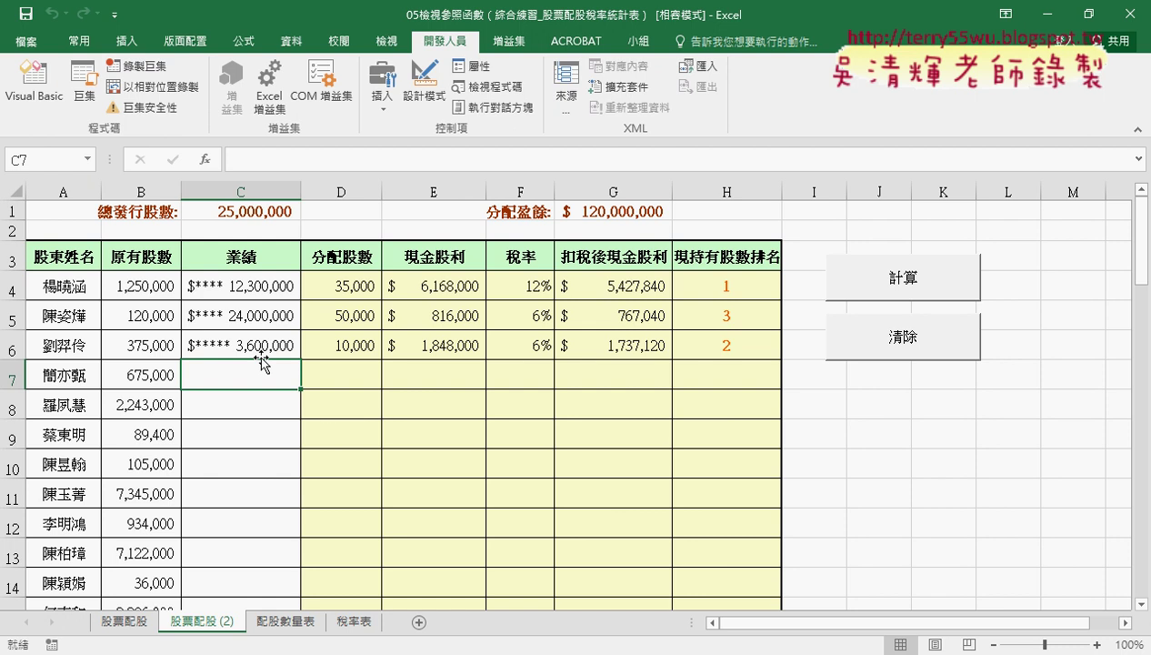
pyautogui.click(251, 191)
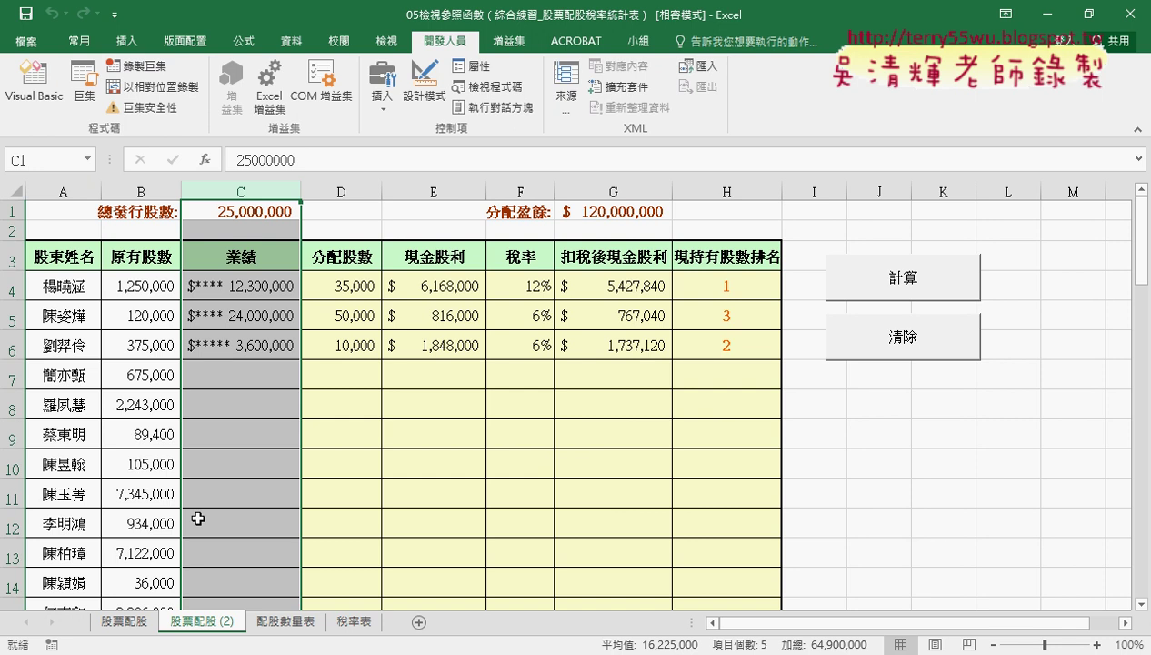
pyautogui.click(244, 278)
pyautogui.moveTo(257, 211); pyautogui.dragTo(258, 260)
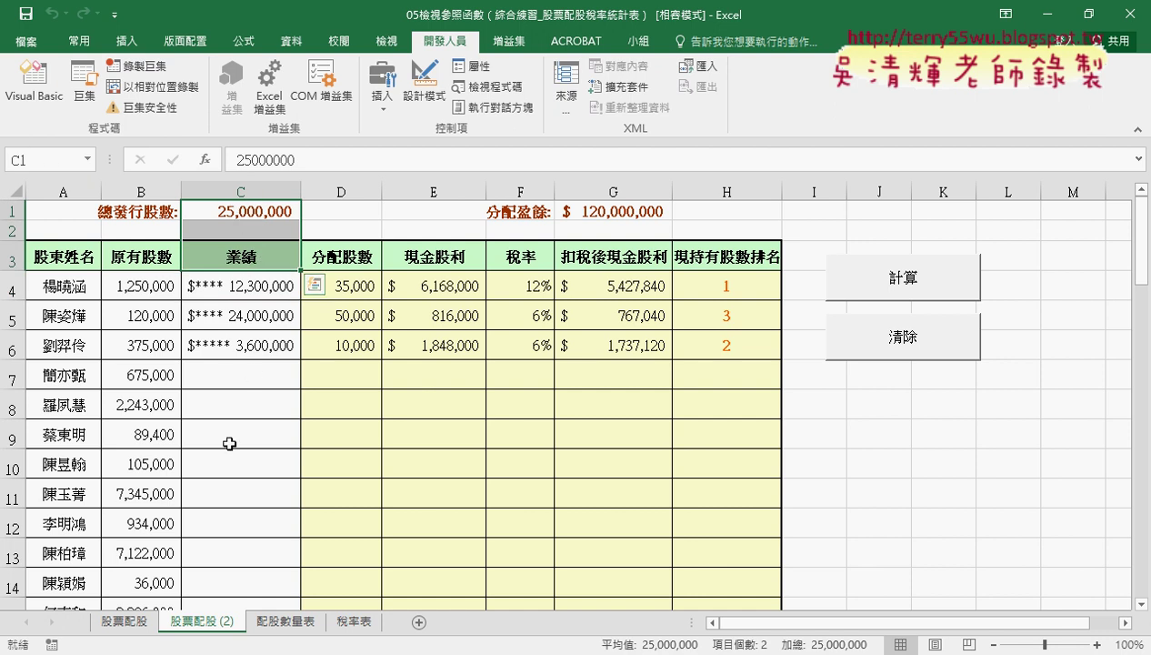
pyautogui.click(234, 286)
pyautogui.click(241, 189)
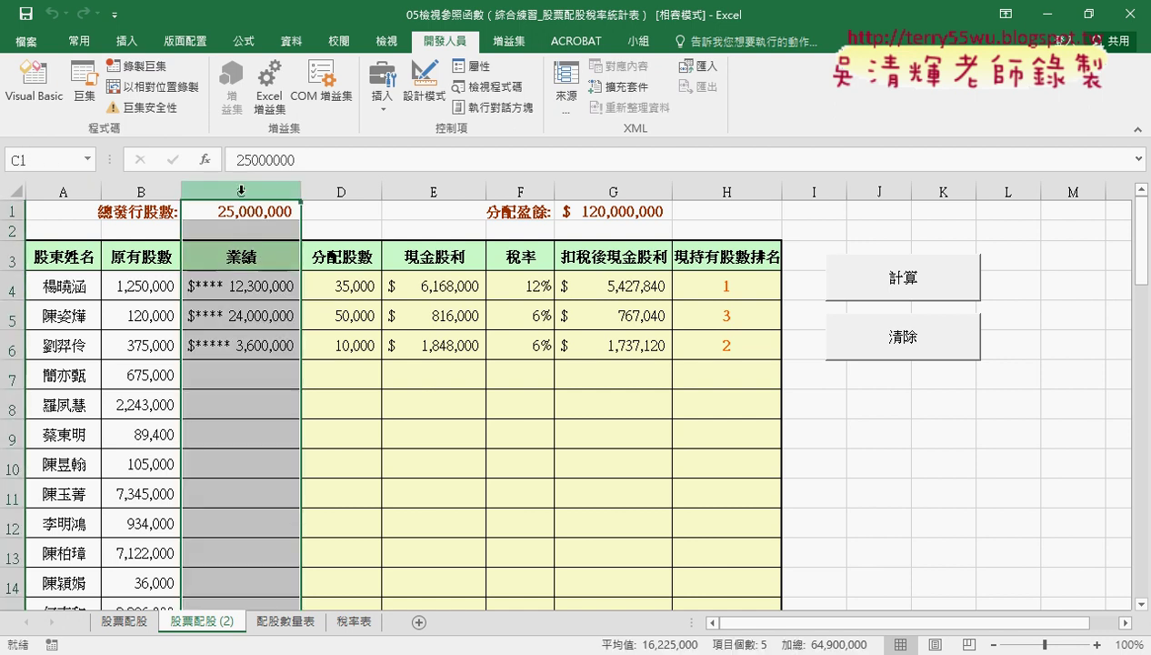
pyautogui.click(240, 291)
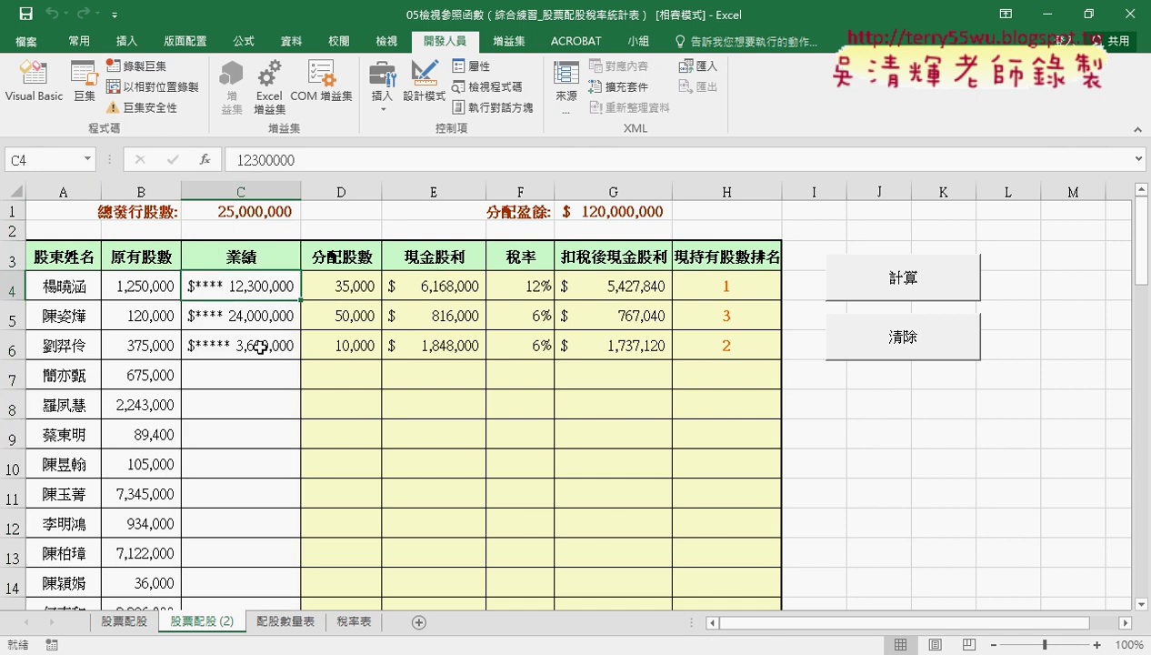
pyautogui.click(258, 380)
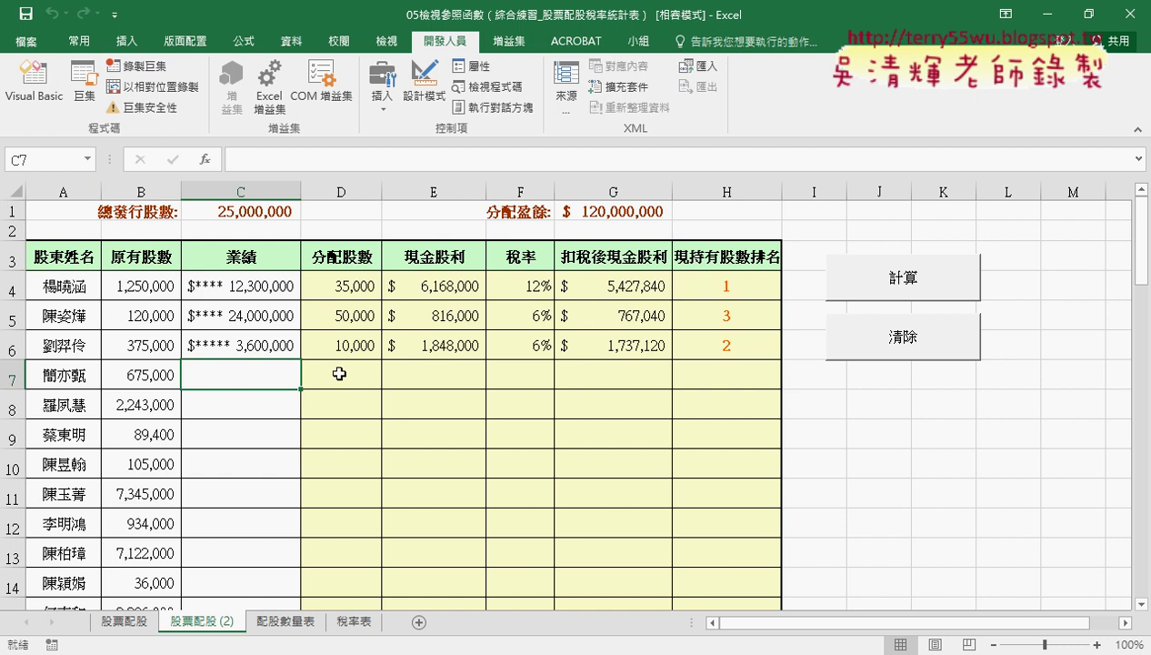
pyautogui.moveTo(332, 372); pyautogui.dragTo(500, 371)
pyautogui.moveTo(331, 371); pyautogui.dragTo(730, 377)
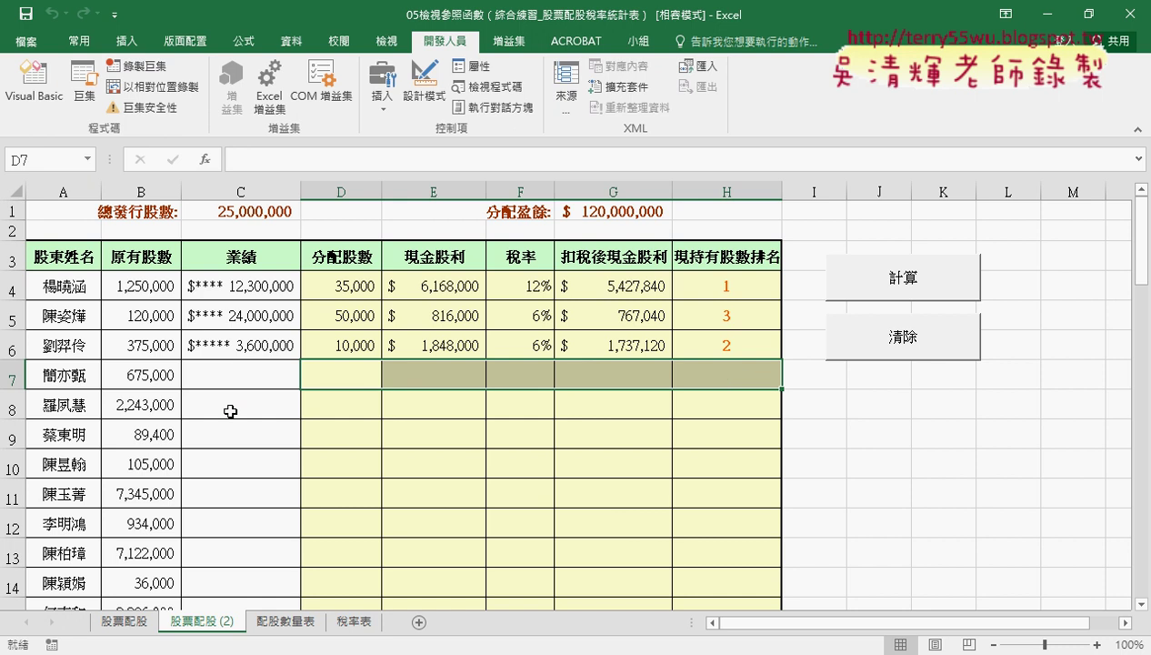
# - Enter 業績 350000000 in C7 and 366,666,600 in C8
pyautogui.click(248, 378)
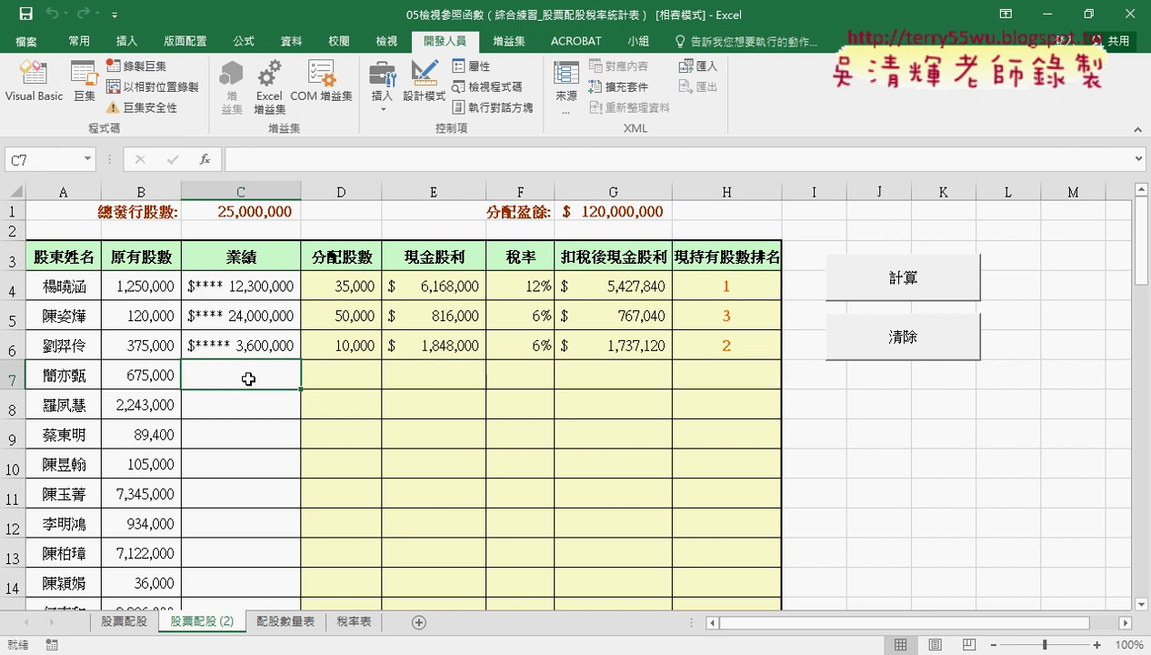
pyautogui.write('3')
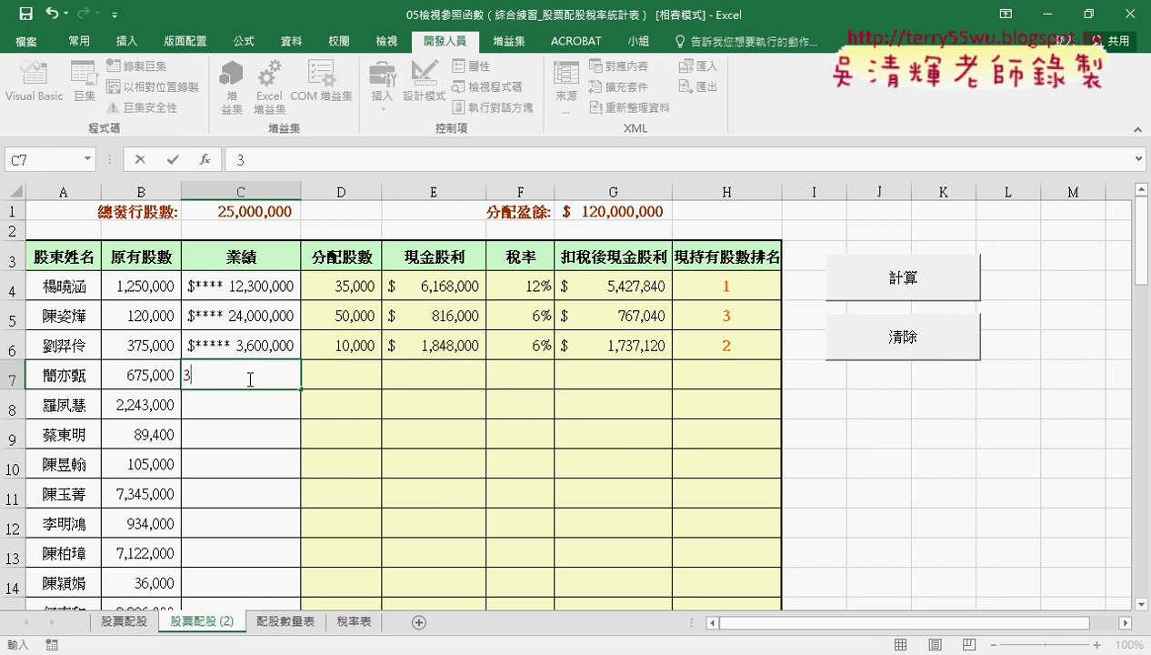
pyautogui.write('5000')
pyautogui.write('0000')
pyautogui.press('Return')
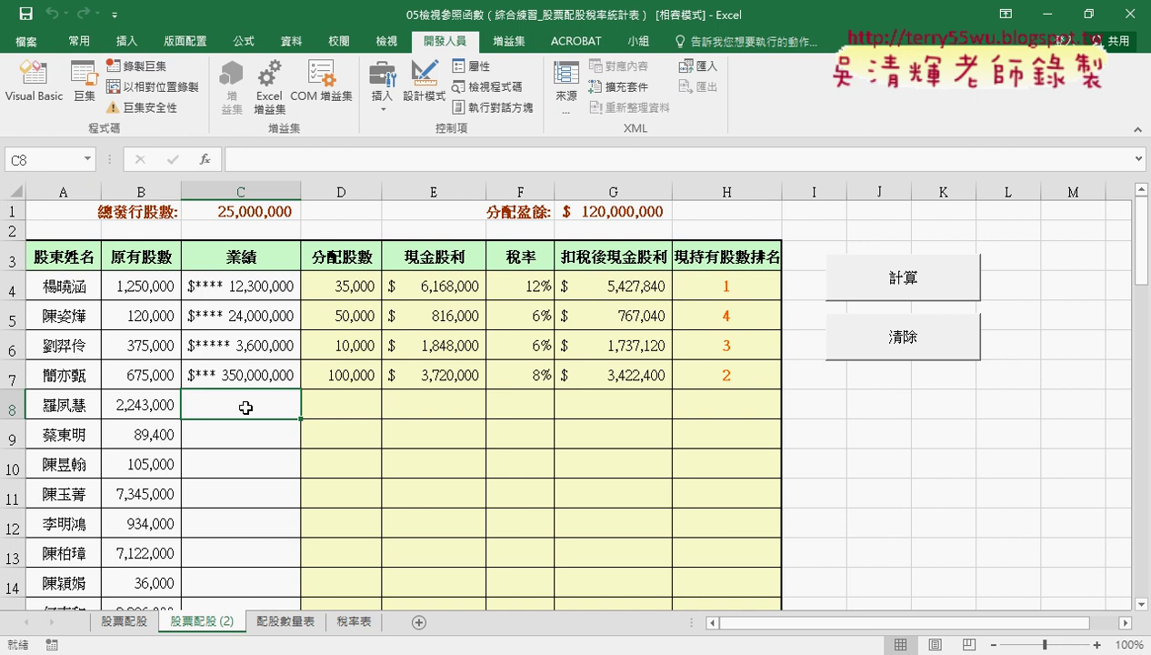
pyautogui.write('366,66')
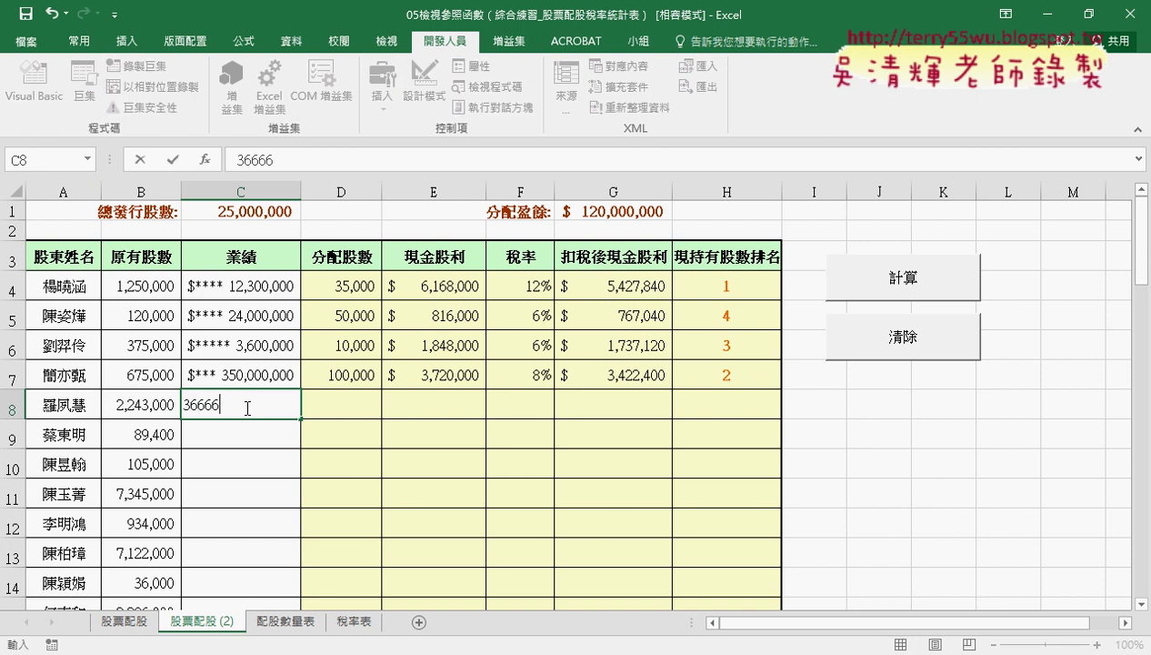
pyautogui.write('6,6')
pyautogui.write('00')
pyautogui.press('Return')
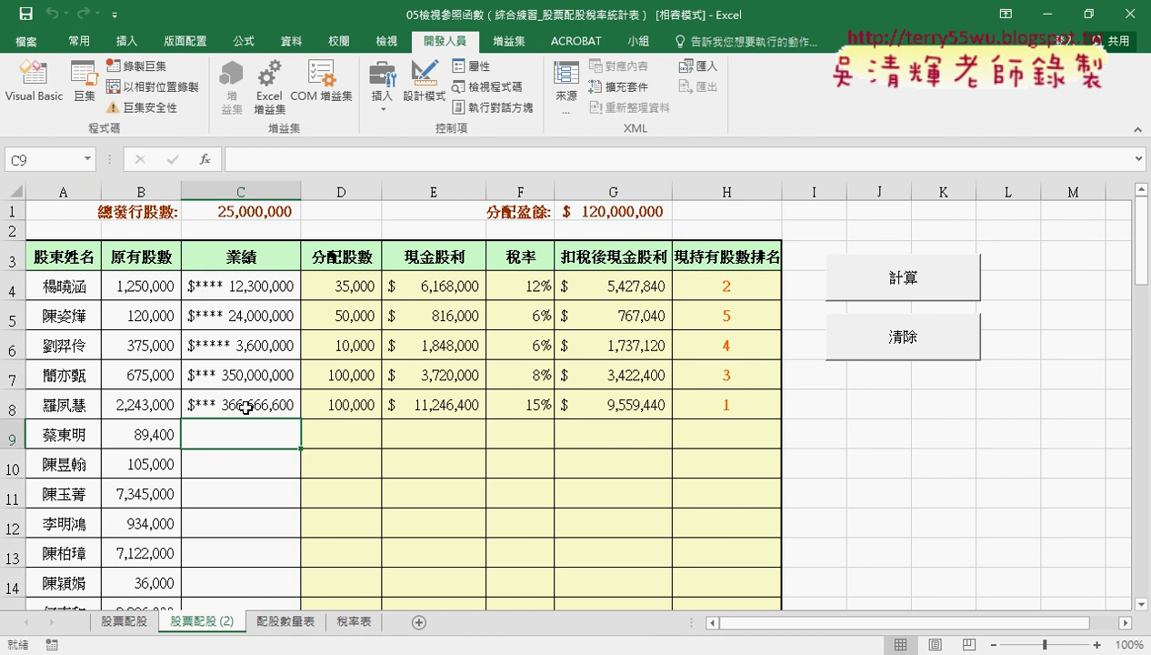
# - Clear the 業績 values in C8, C7 and C6
pyautogui.click(245, 408)
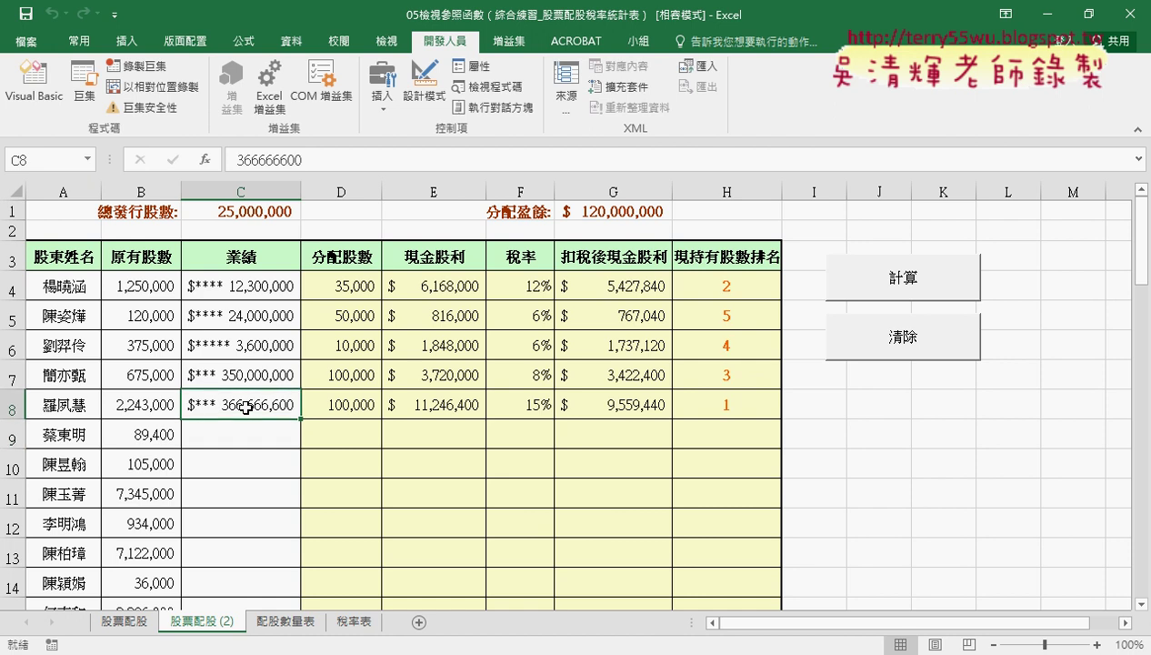
pyautogui.press('Delete')
pyautogui.press('Up')
pyautogui.press('Delete')
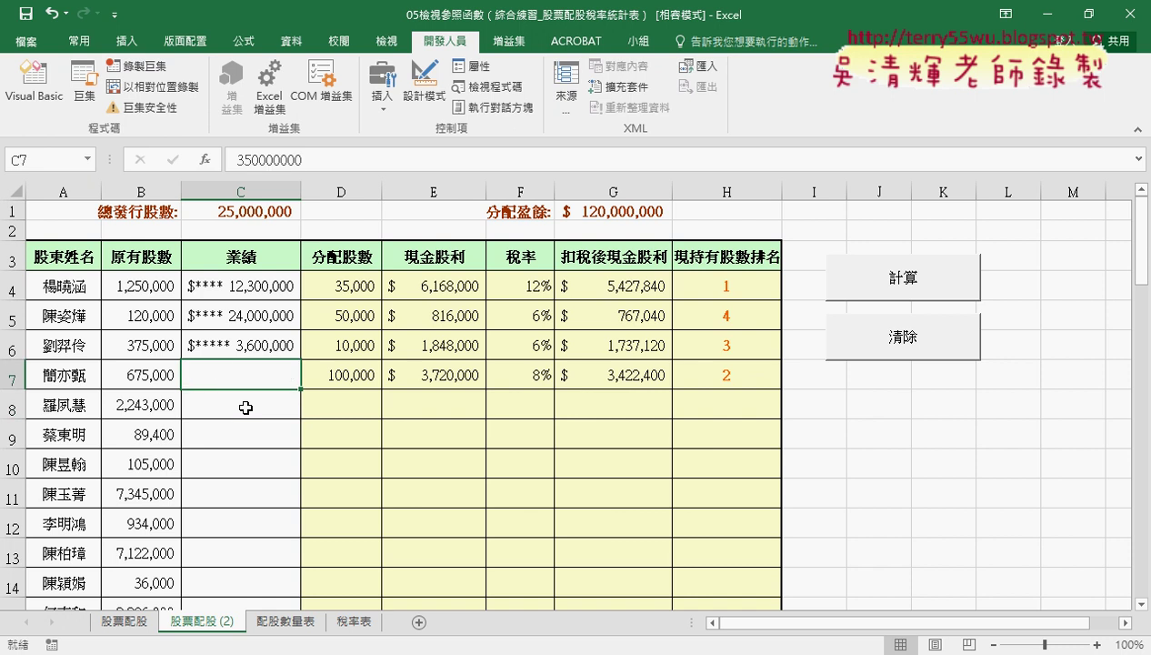
pyautogui.press('Up')
pyautogui.press('Delete')
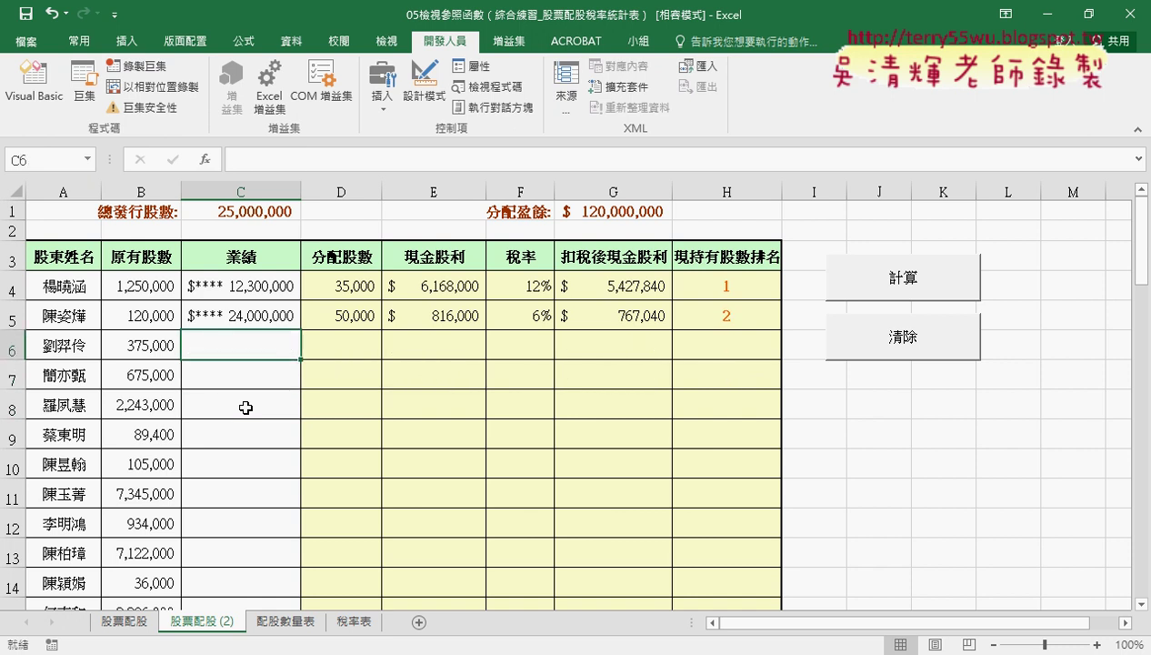
# - Commit 23,660,000 as C6's 業績 so D6:H6 compute dividends, tax and rank
pyautogui.write('2366')
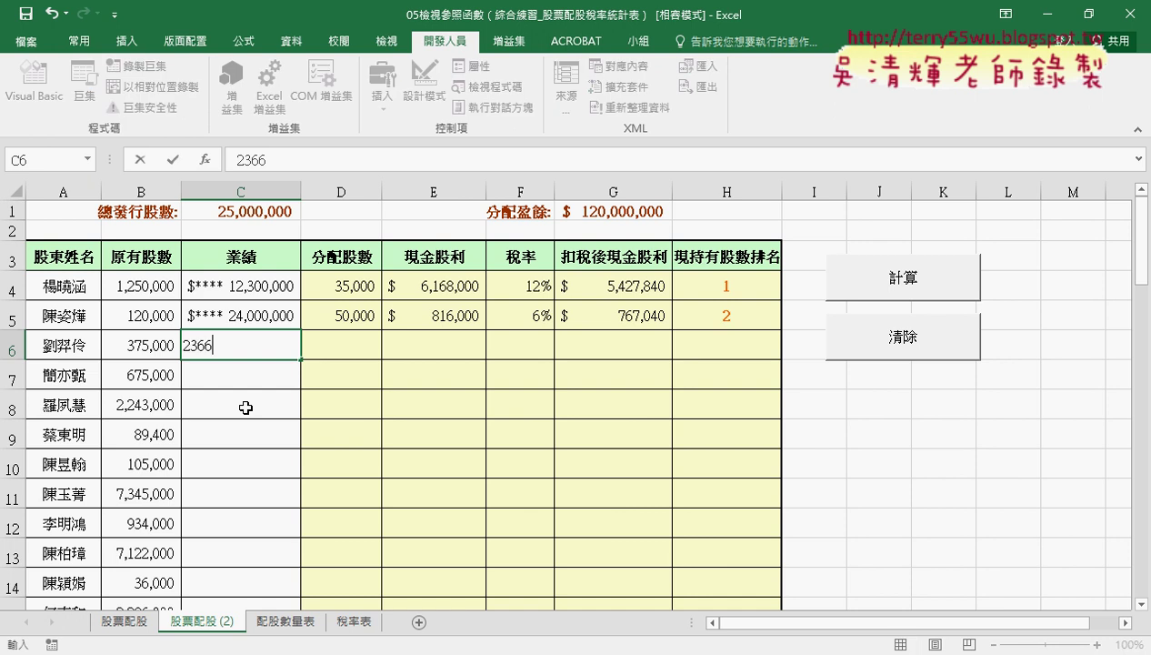
pyautogui.write('000')
pyautogui.press('Return')
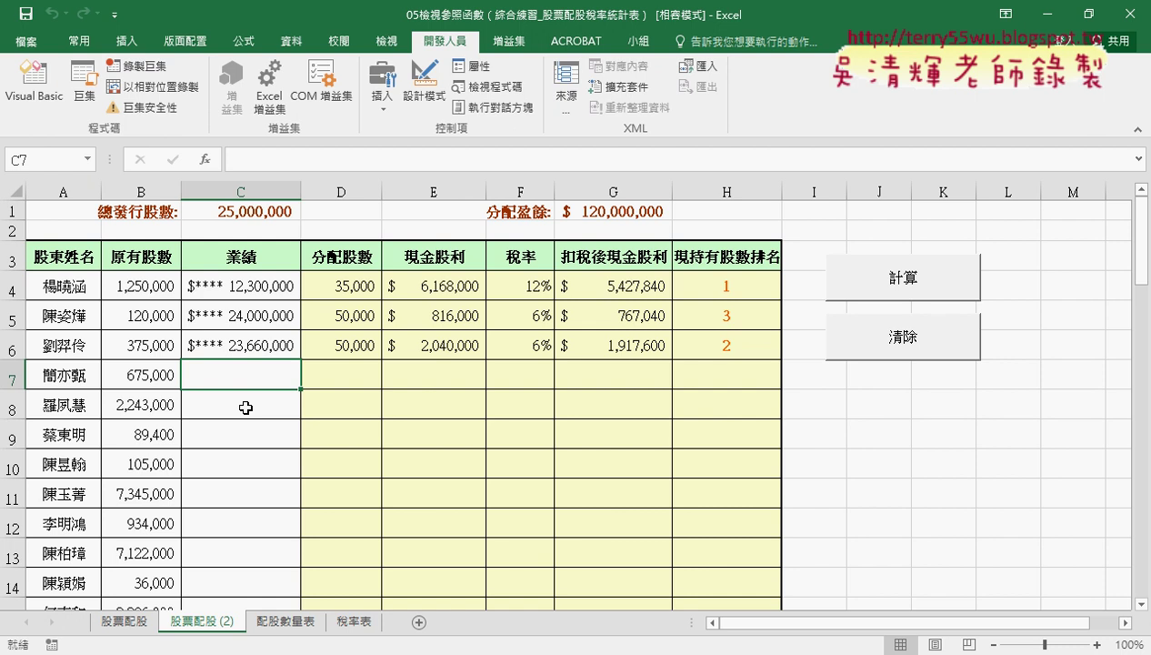
# - Delete the old 股票配股 (2) sheet
pyautogui.rightClick(210, 630)
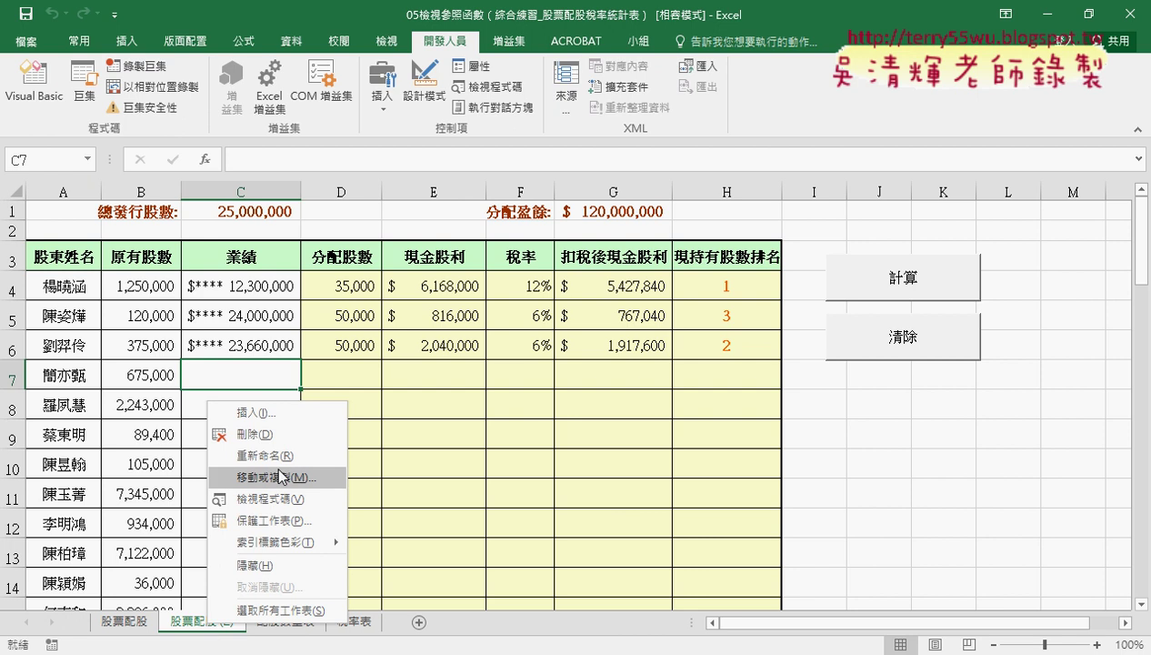
pyautogui.click(282, 434)
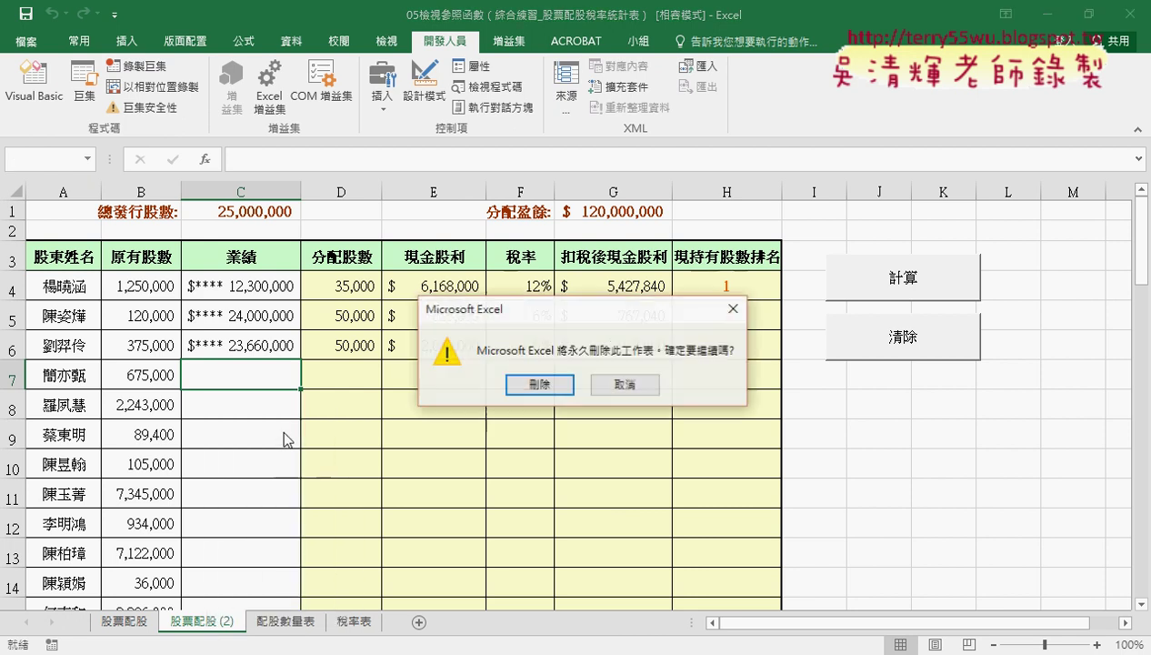
pyautogui.click(545, 390)
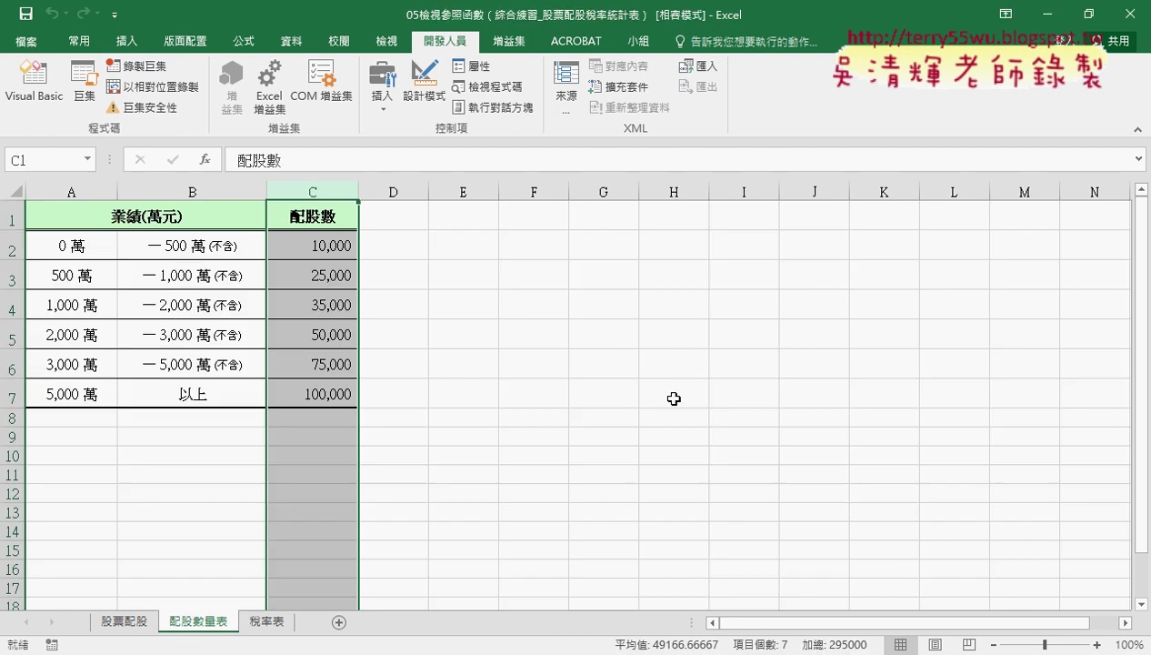
# - Ctrl-drag the filled 股票配股 sheet to make a fresh copy
pyautogui.click(141, 623)
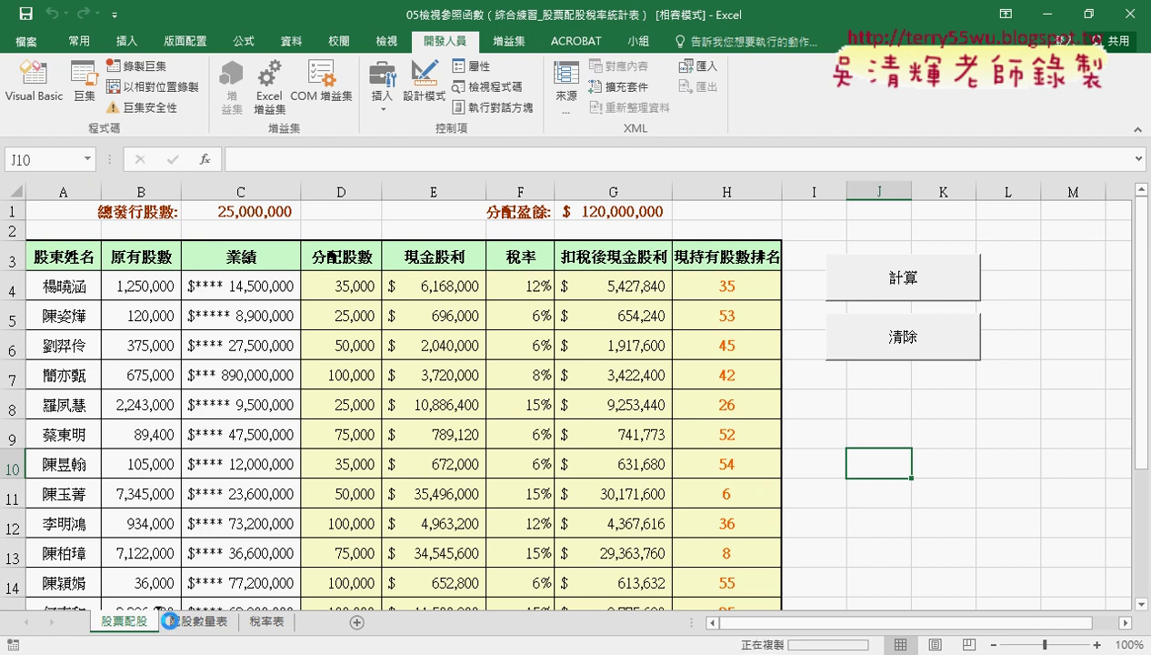
pyautogui.moveTo(171, 628); pyautogui.dragTo(173, 628)
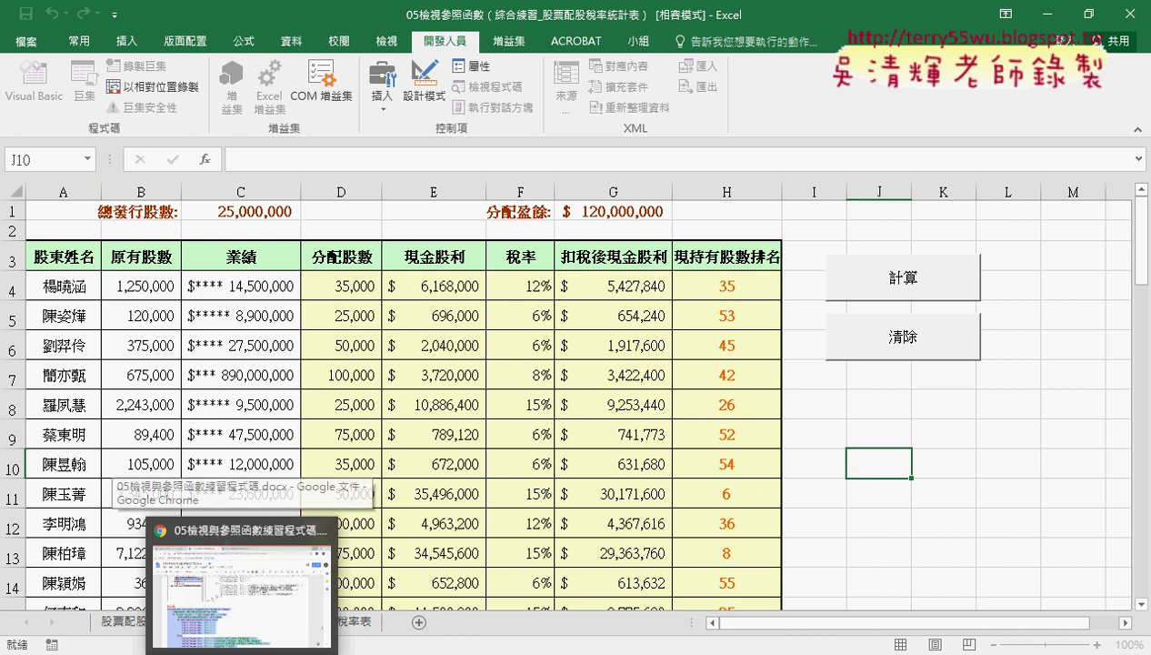
pyautogui.click(285, 602)
# - Scroll the notes to the auto-input section's Worksheet_Change code, then return to Excel
pyautogui.scroll(5, 425, 531)
pyautogui.scroll(3, 424, 531)
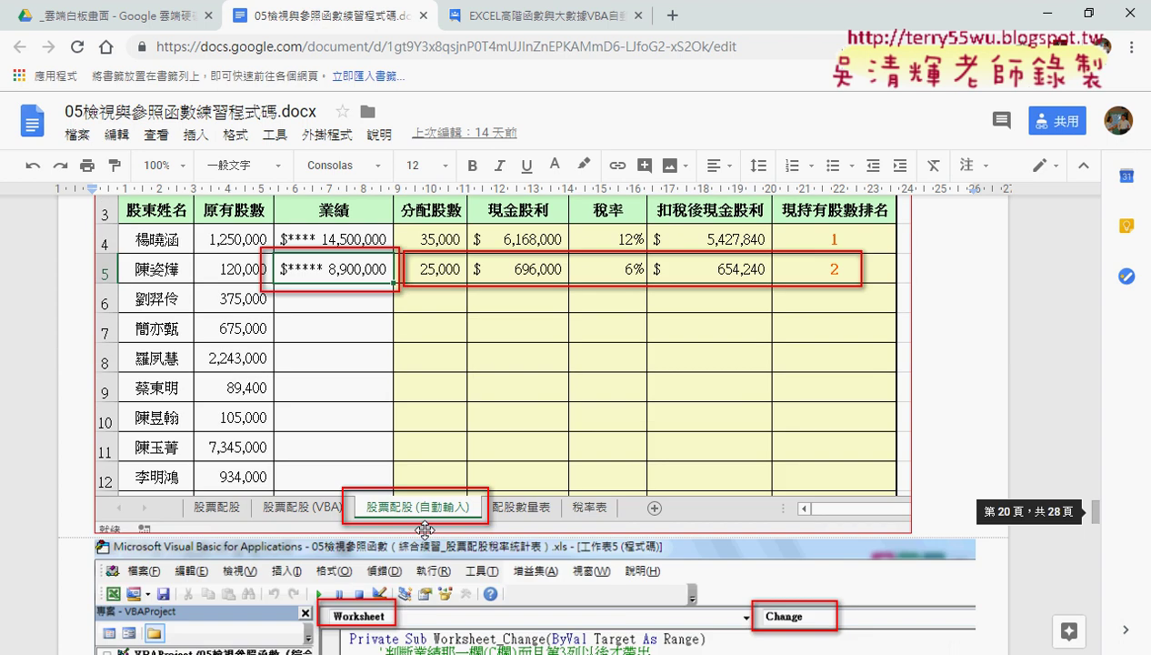
pyautogui.scroll(2, 425, 530)
pyautogui.scroll(2, 424, 530)
pyautogui.scroll(2, 425, 530)
pyautogui.scroll(3, 426, 530)
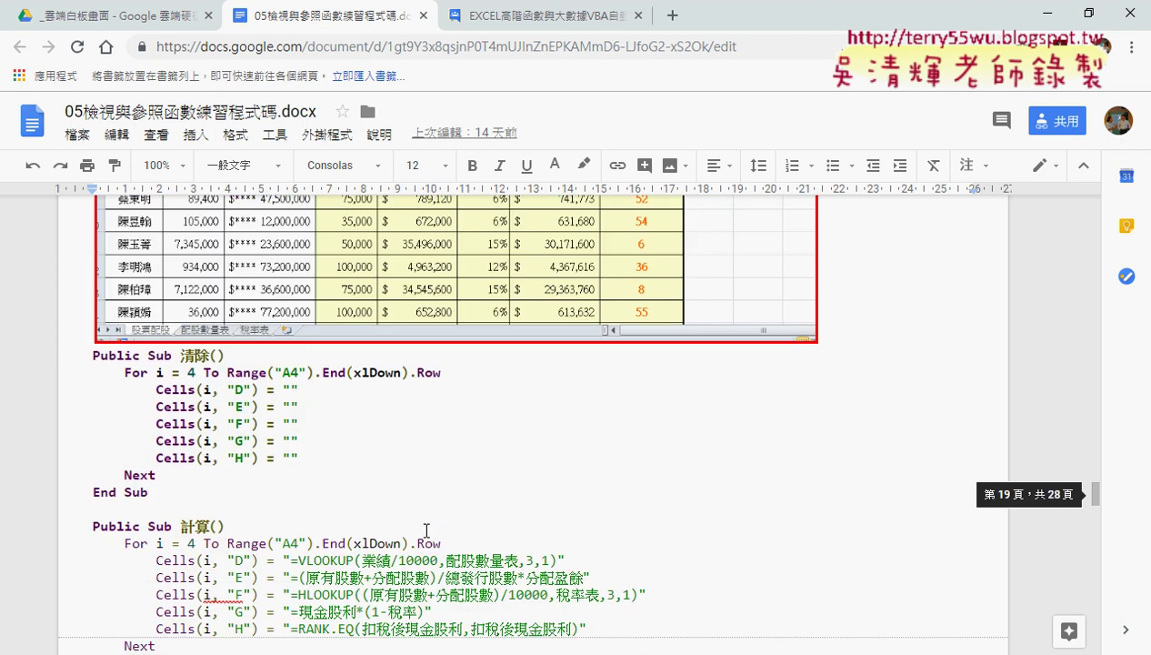
pyautogui.scroll(-4, 426, 530)
pyautogui.scroll(-1, 427, 531)
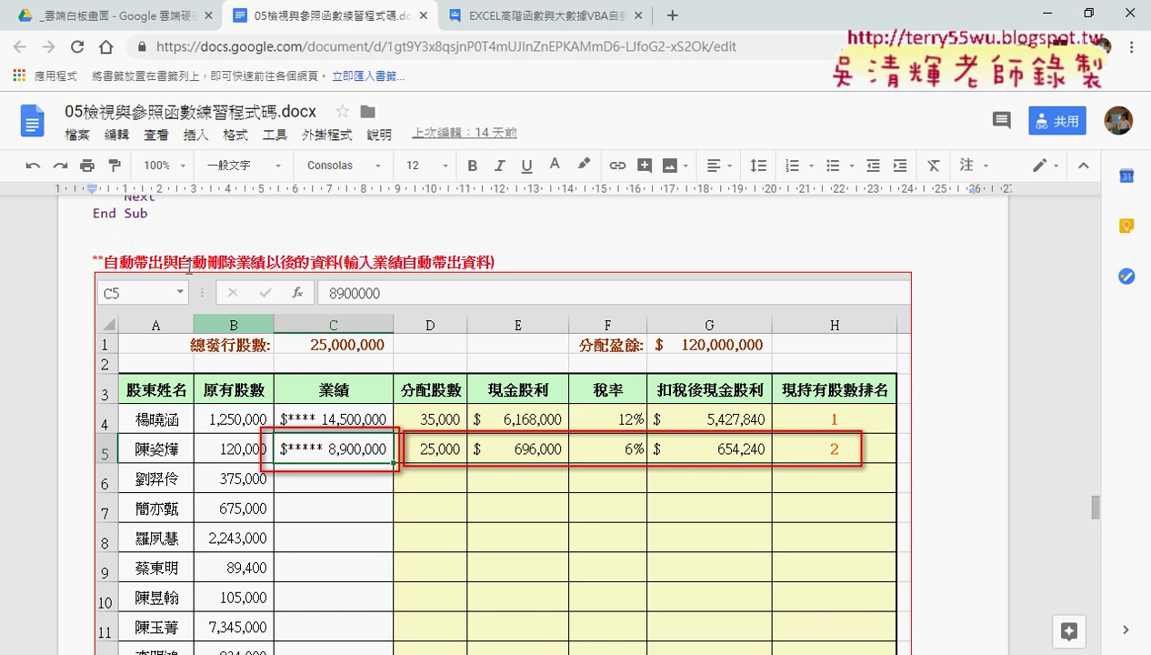
pyautogui.scroll(-3, 337, 346)
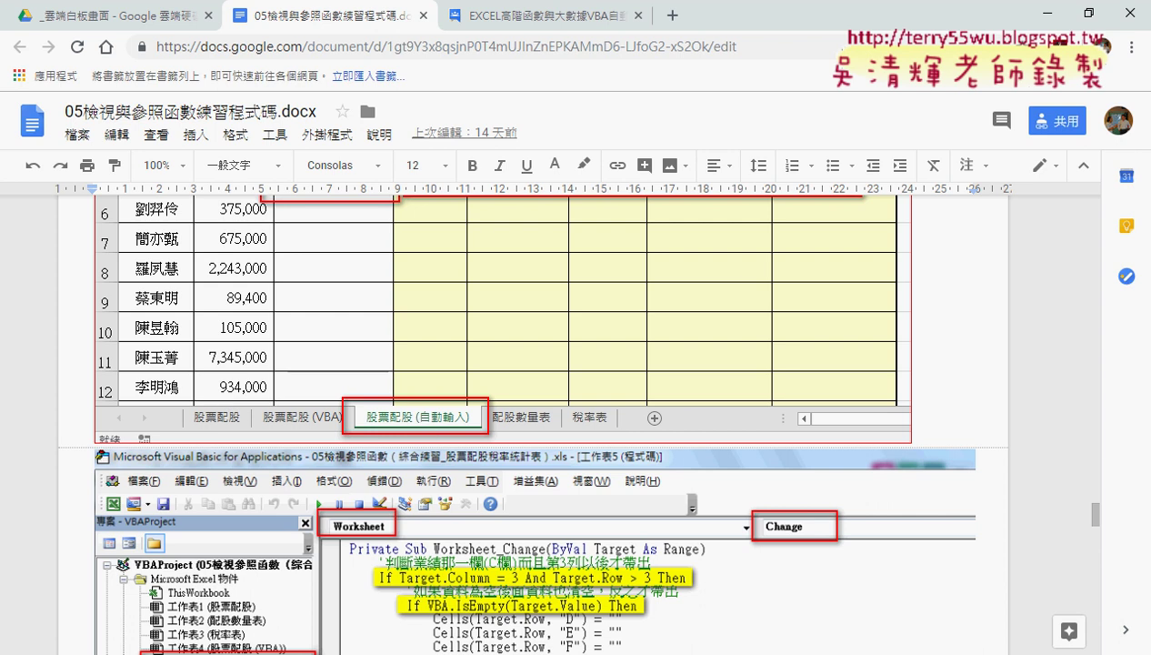
pyautogui.moveTo(505, 653)
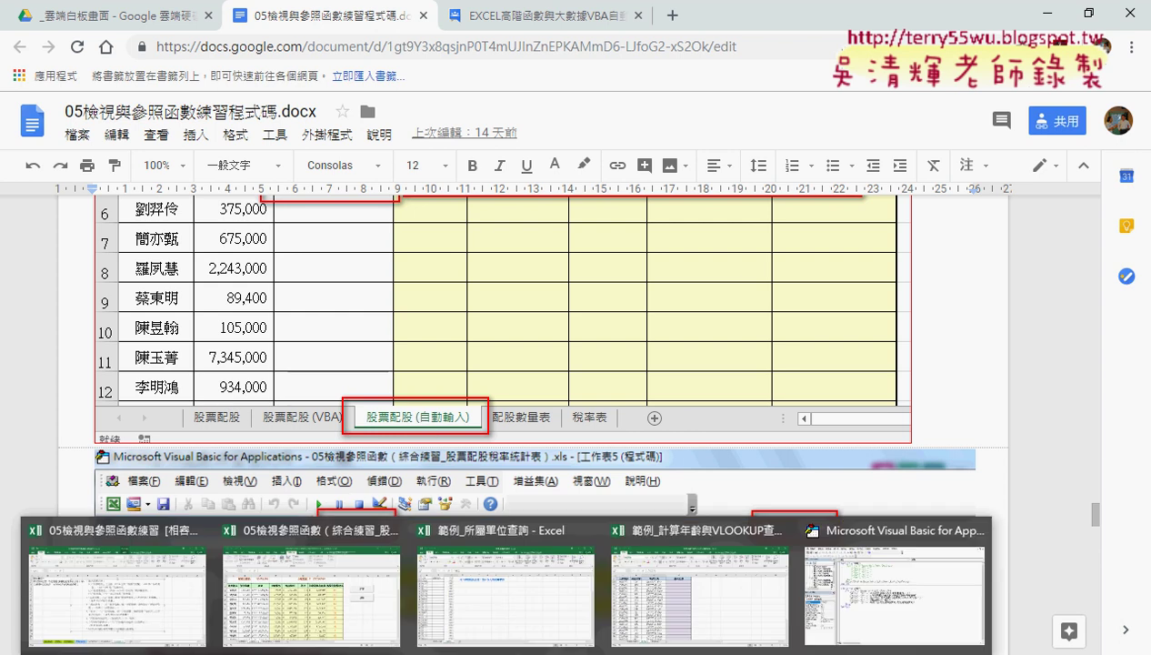
pyautogui.click(355, 611)
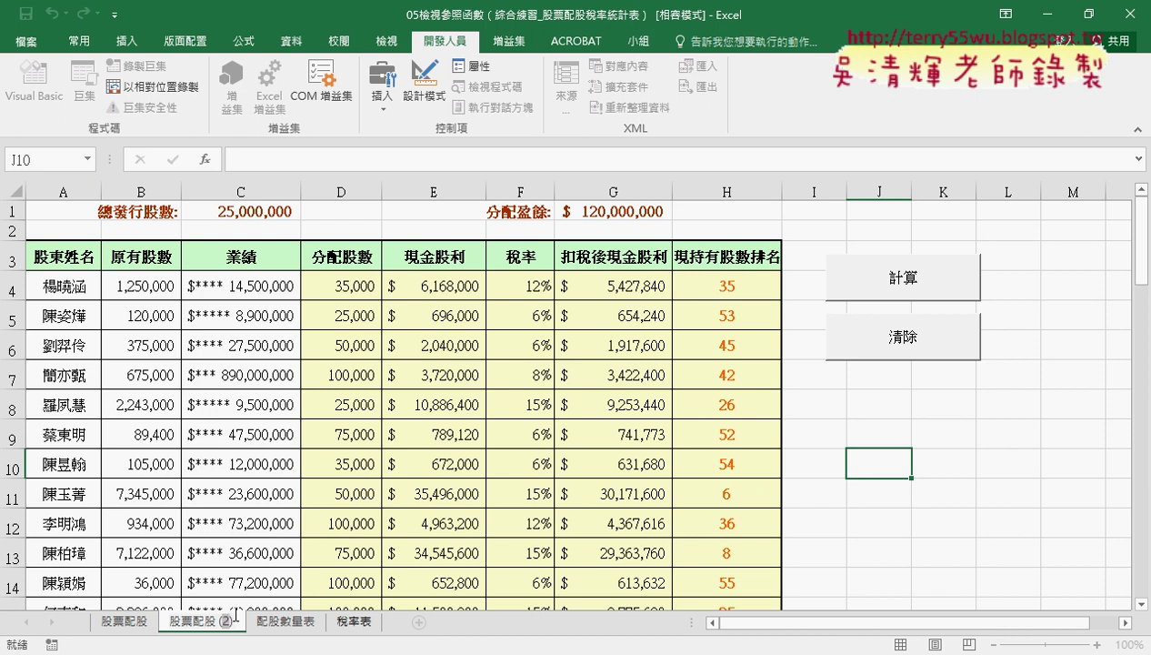
# - Rename the copied sheet to 股票配股 (自動輸入) and return to the notes document
pyautogui.write('自')
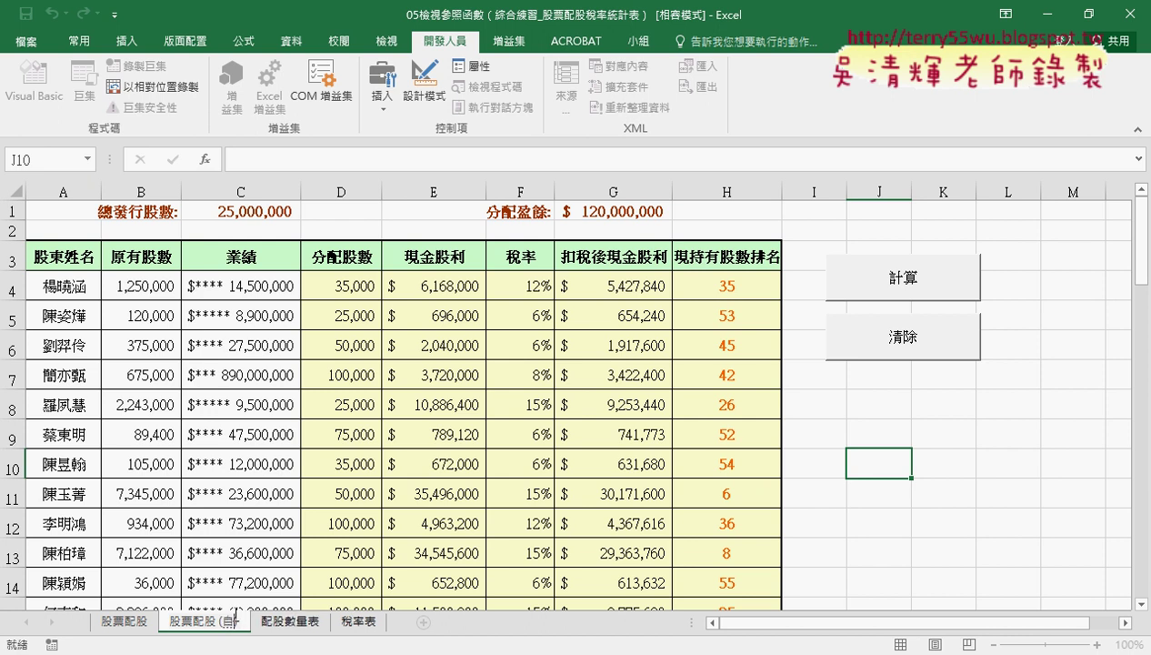
pyautogui.write('動)')
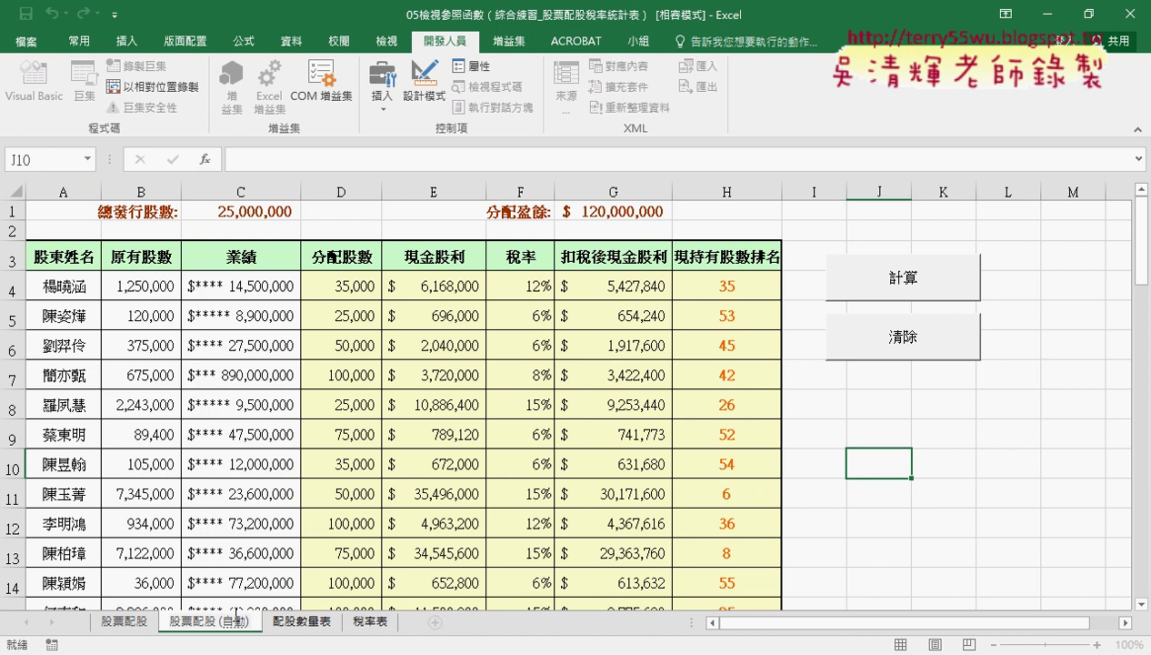
pyautogui.write('書入')
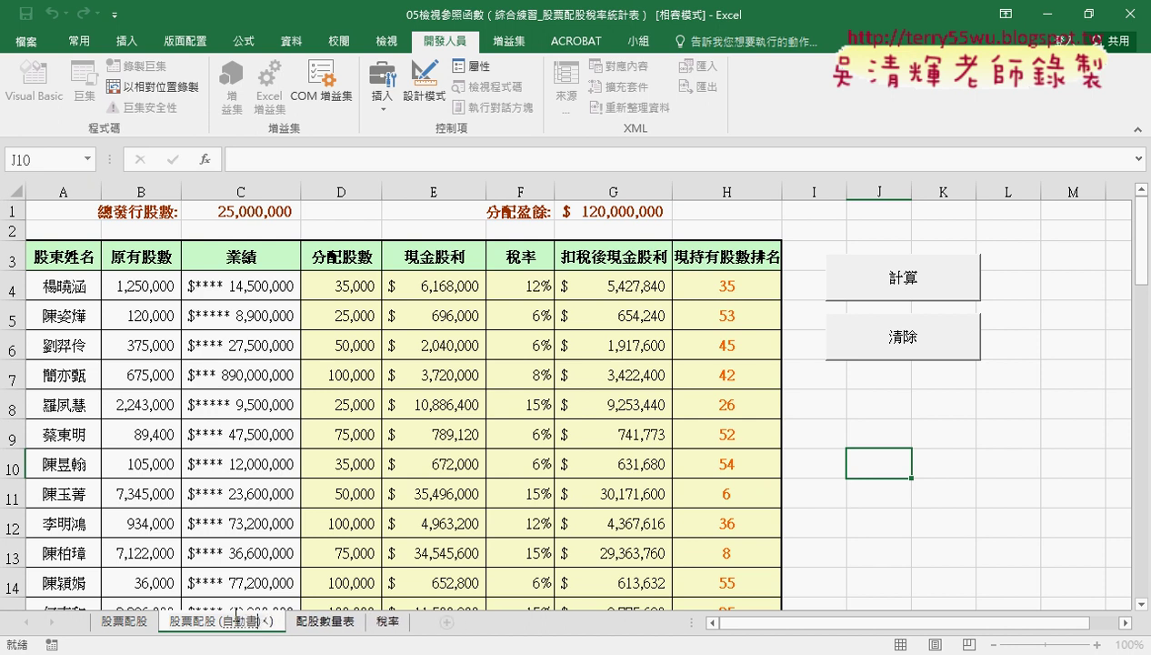
pyautogui.write('ㄖㄨ4')
pyautogui.press('Return')
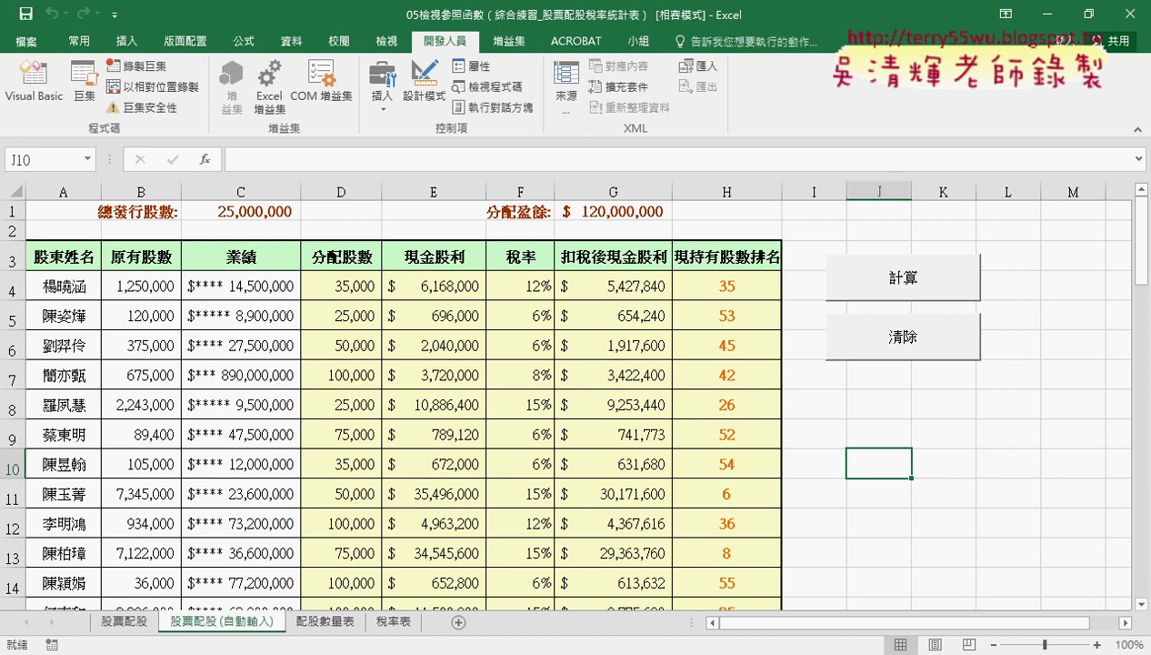
pyautogui.hotkey('alt', 'Tab')
pyautogui.scroll(-2, 309, 501)
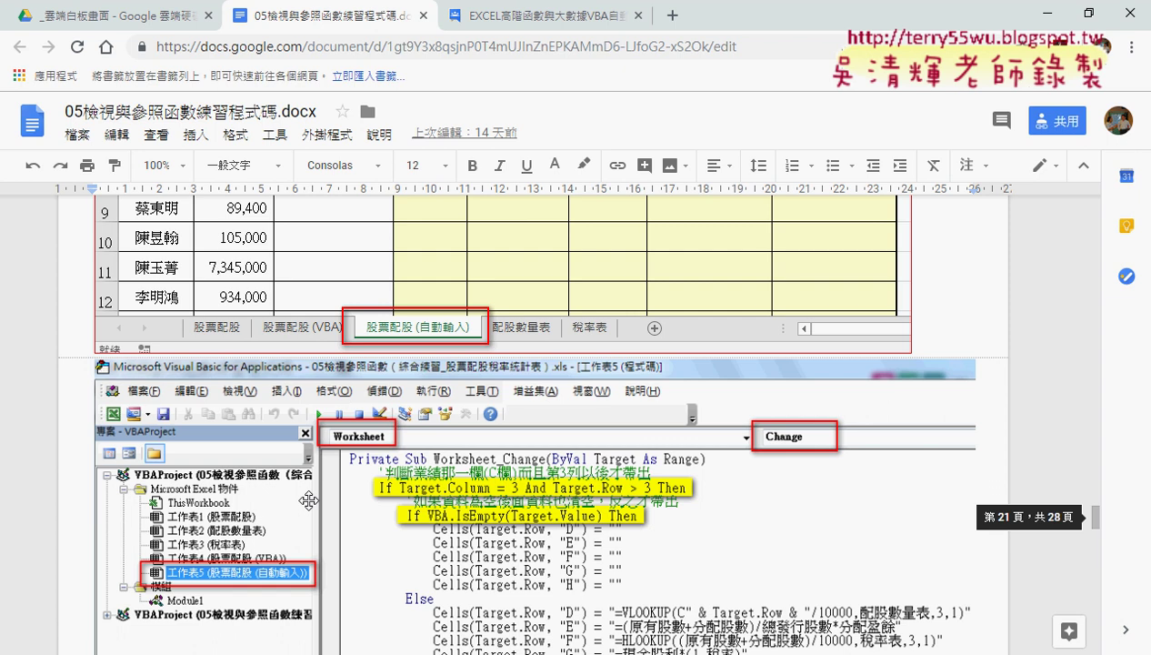
# - Scroll down to the Worksheet_Change VBA code screenshot, then return to Excel
pyautogui.scroll(-2, 309, 501)
pyautogui.scroll(-2, 309, 501)
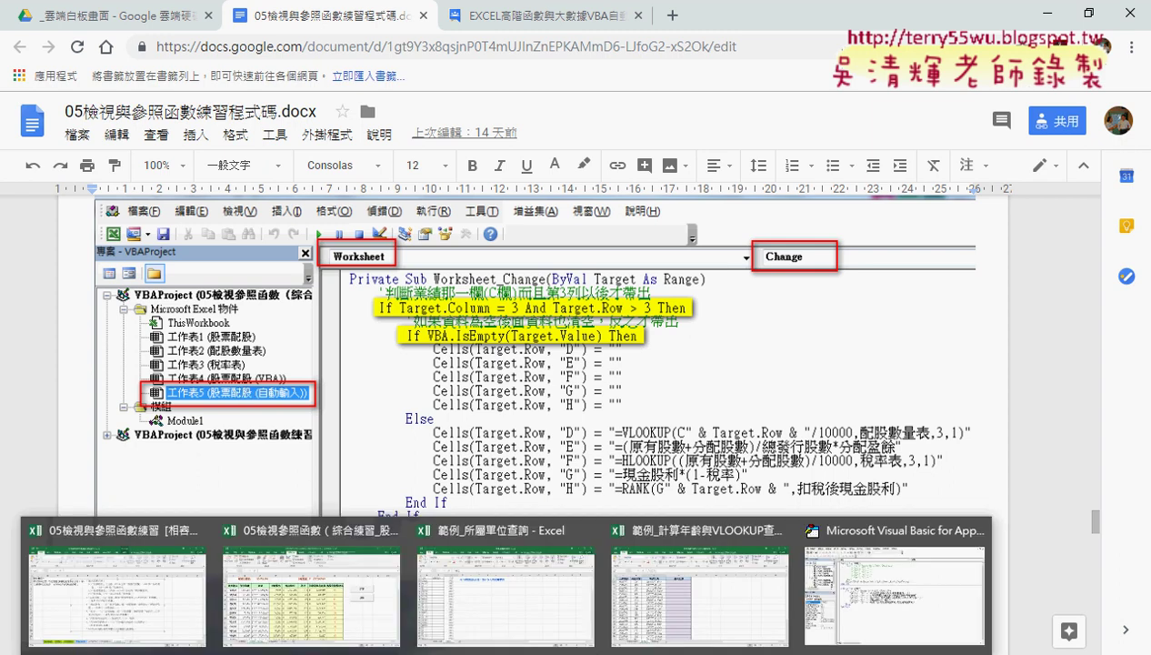
pyautogui.click(308, 614)
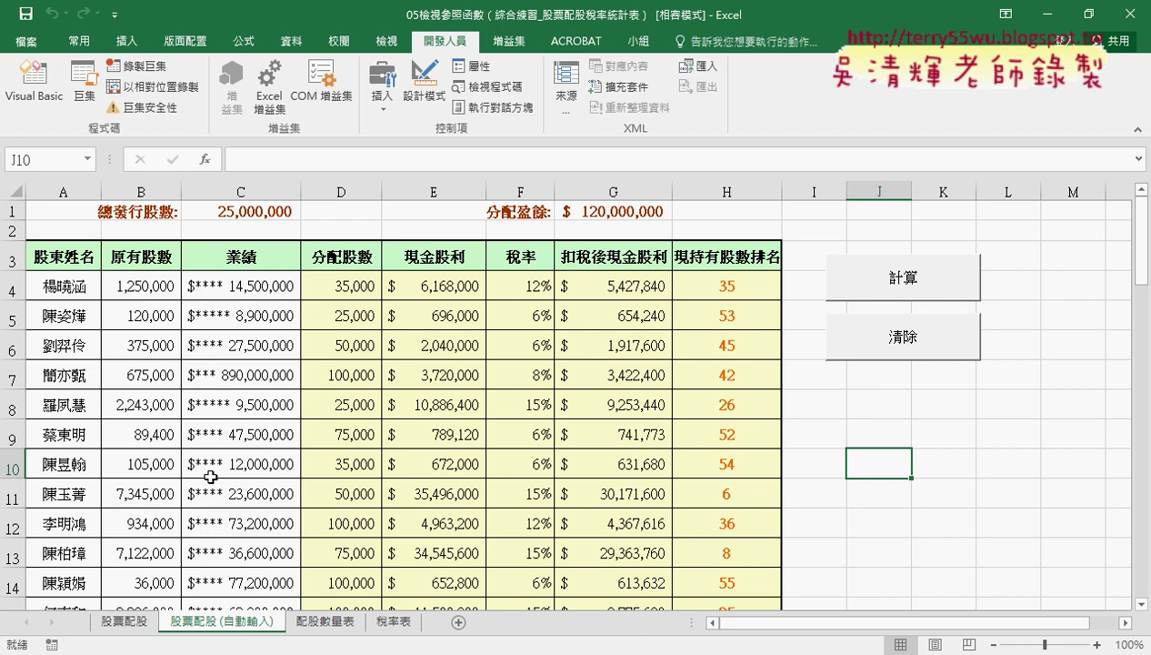
# - Open the Visual Basic editor, widen the Project pane, and show Module1's 清除 and 計算 code
pyautogui.click(39, 102)
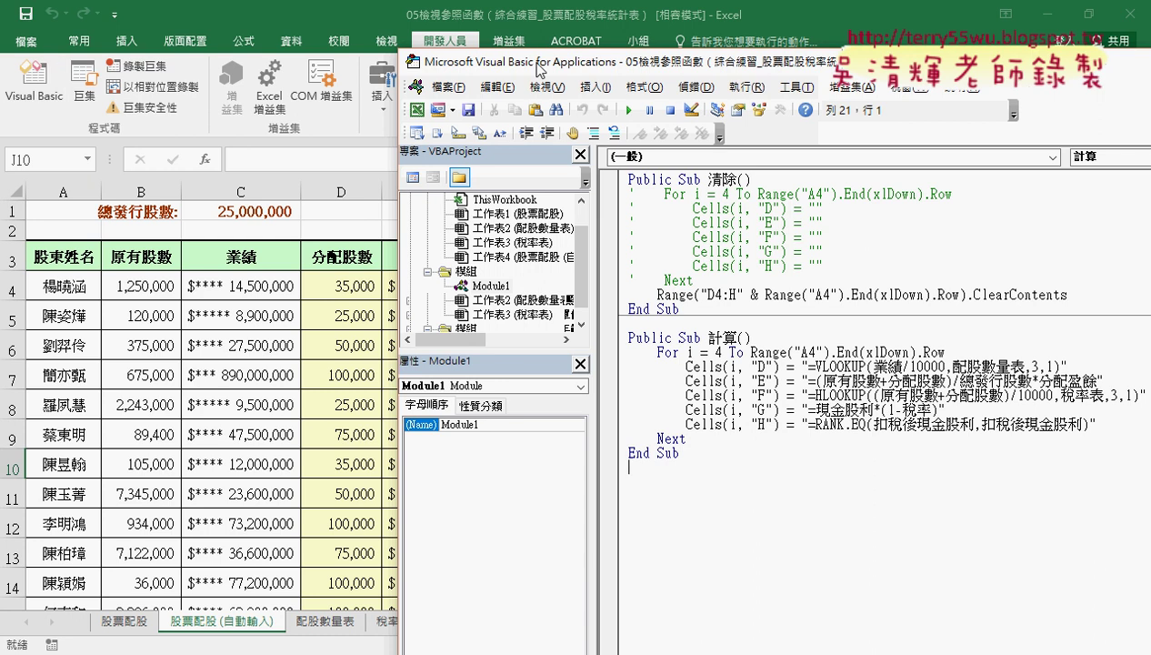
pyautogui.moveTo(552, 66); pyautogui.dragTo(335, 43)
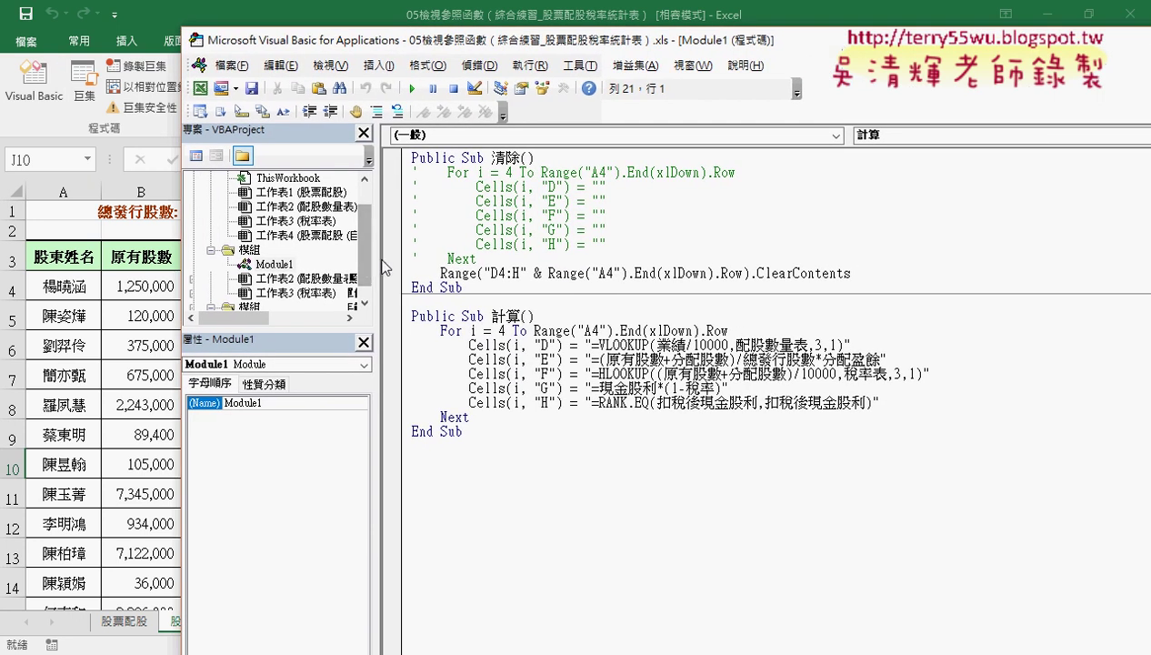
pyautogui.moveTo(376, 260)
pyautogui.mouseDown()
pyautogui.moveTo(530, 255)
pyautogui.moveTo(516, 225)
pyautogui.mouseUp()
pyautogui.click(436, 182)
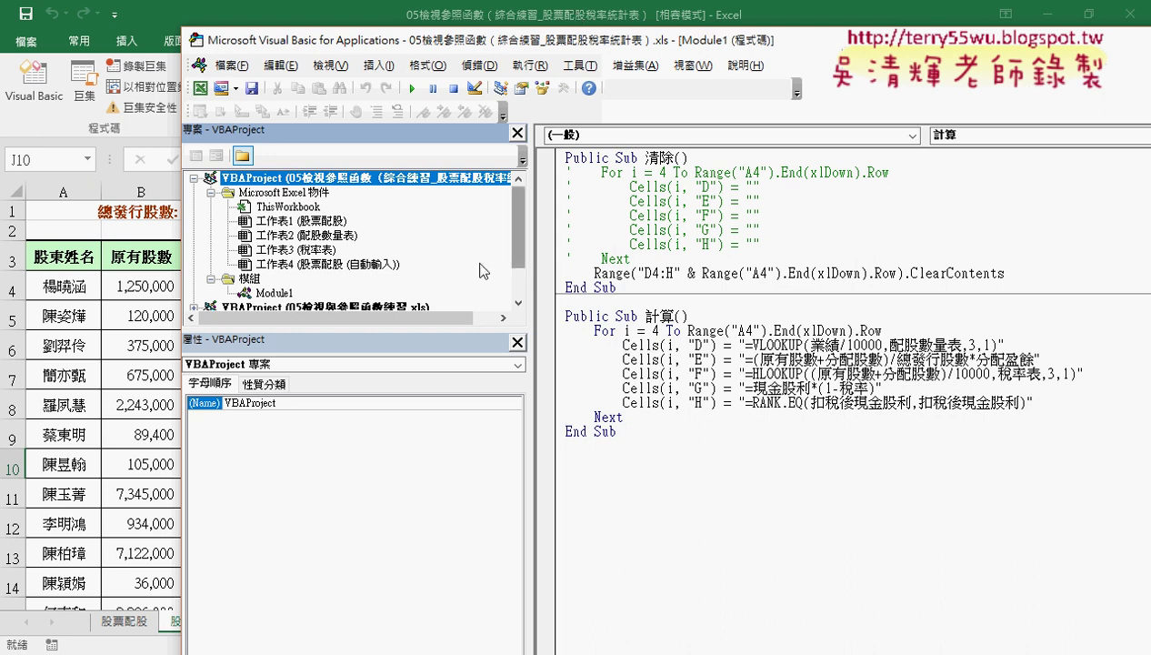
pyautogui.click(278, 294)
pyautogui.doubleClick(277, 294)
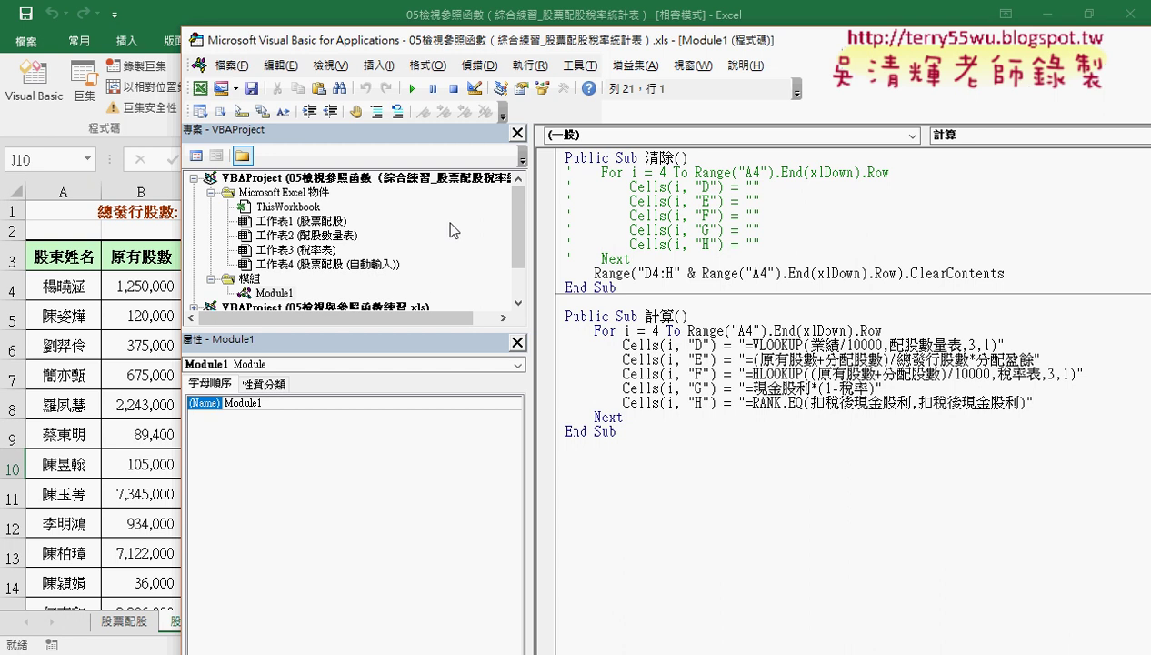
pyautogui.moveTo(465, 45)
pyautogui.mouseDown()
pyautogui.moveTo(476, 54)
pyautogui.moveTo(503, 26)
pyautogui.mouseUp()
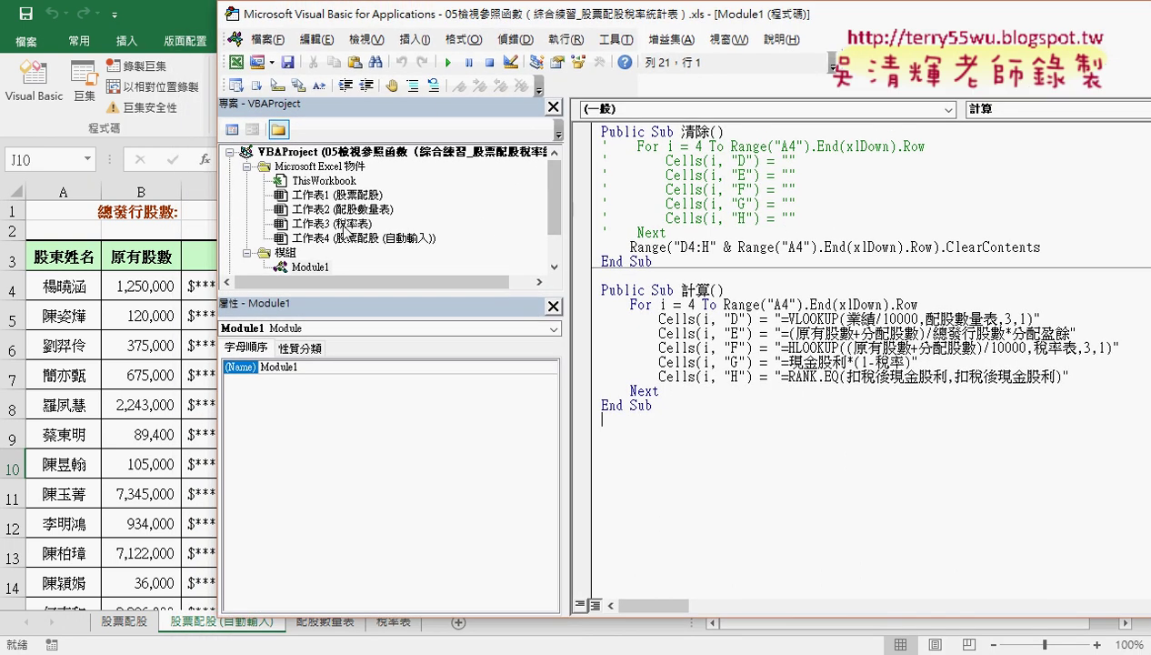
pyautogui.click(336, 237)
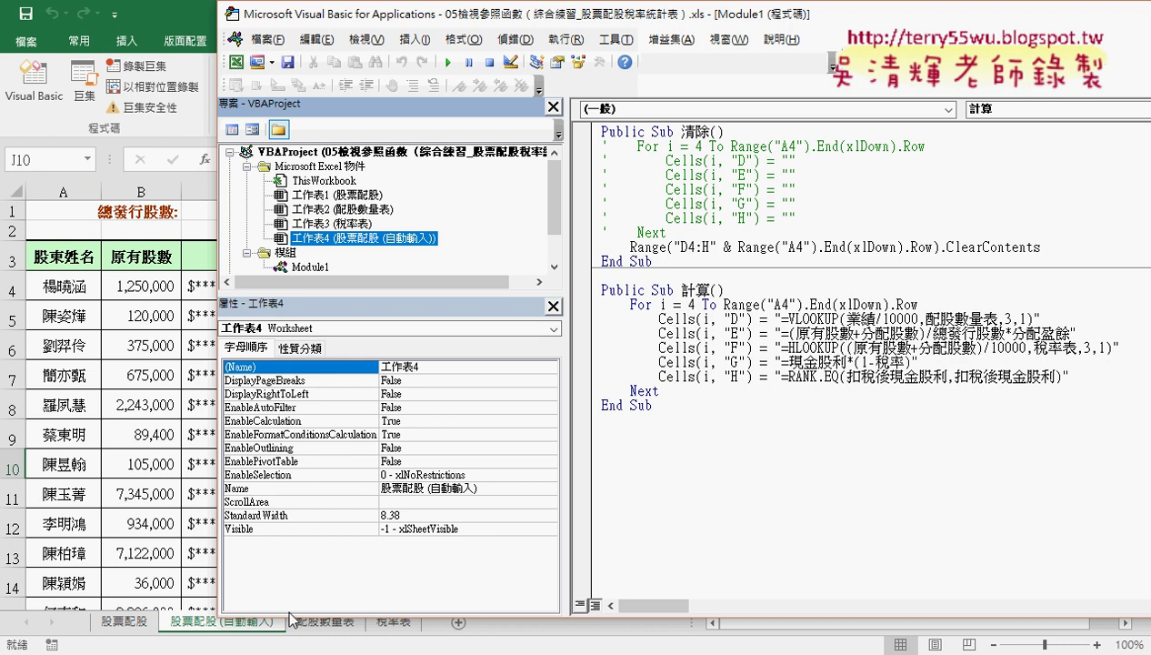
pyautogui.moveTo(291, 615); pyautogui.dragTo(296, 589)
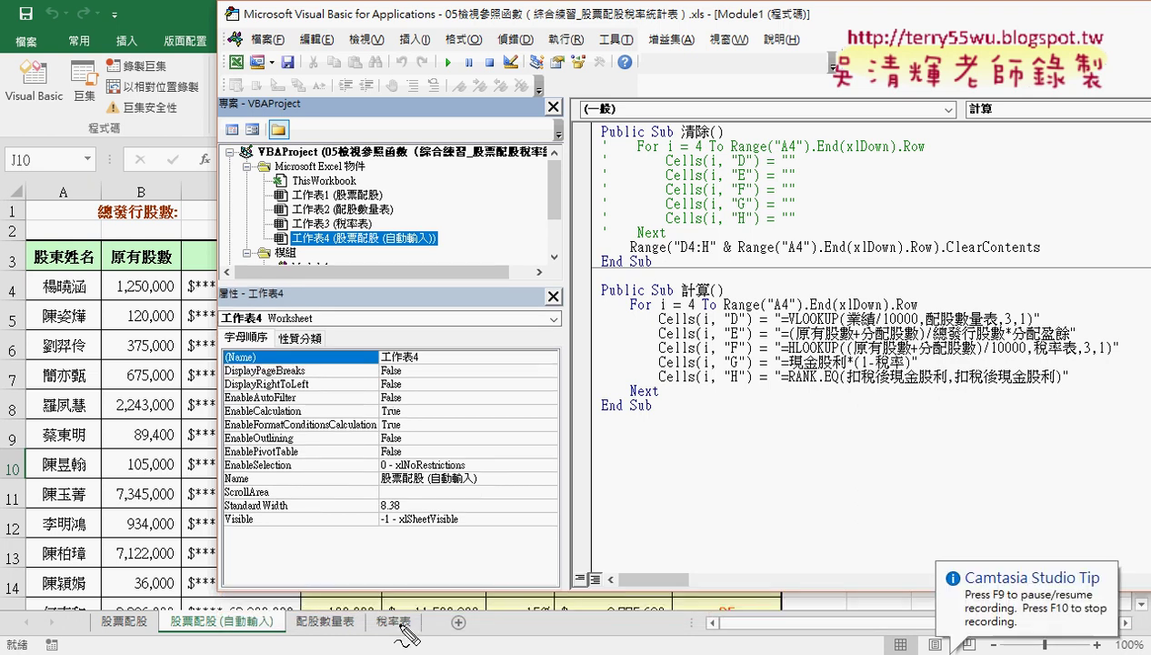
pyautogui.moveTo(429, 637)
pyautogui.mouseDown()
pyautogui.moveTo(107, 633)
pyautogui.moveTo(425, 634)
pyautogui.mouseUp()
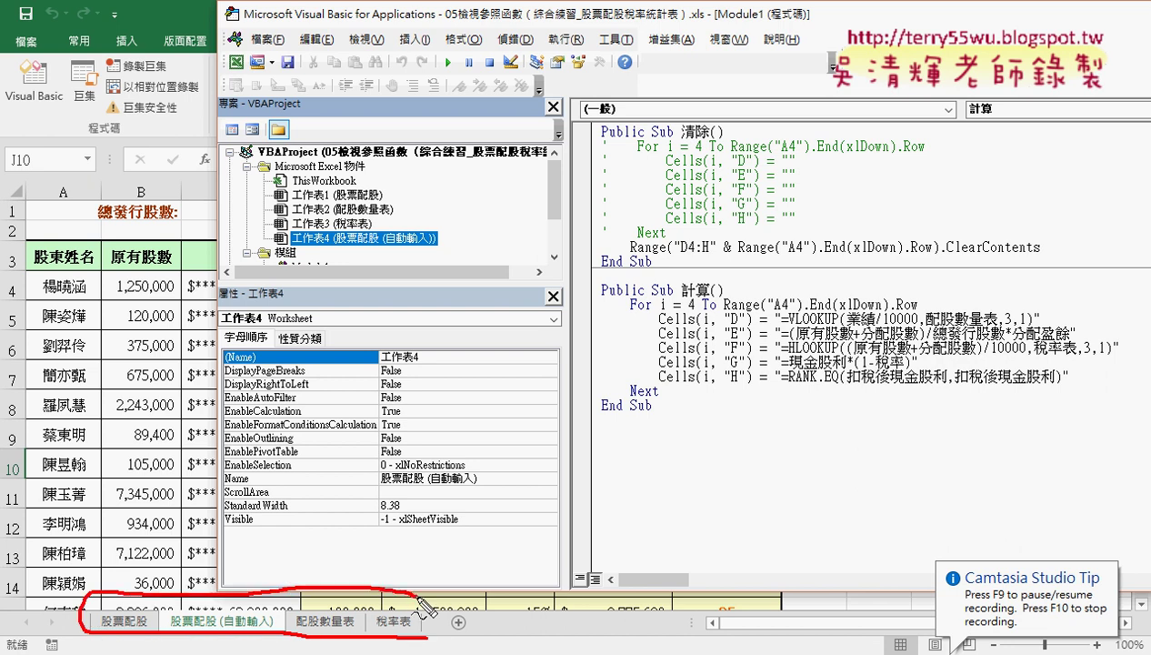
pyautogui.moveTo(440, 248); pyautogui.dragTo(430, 197)
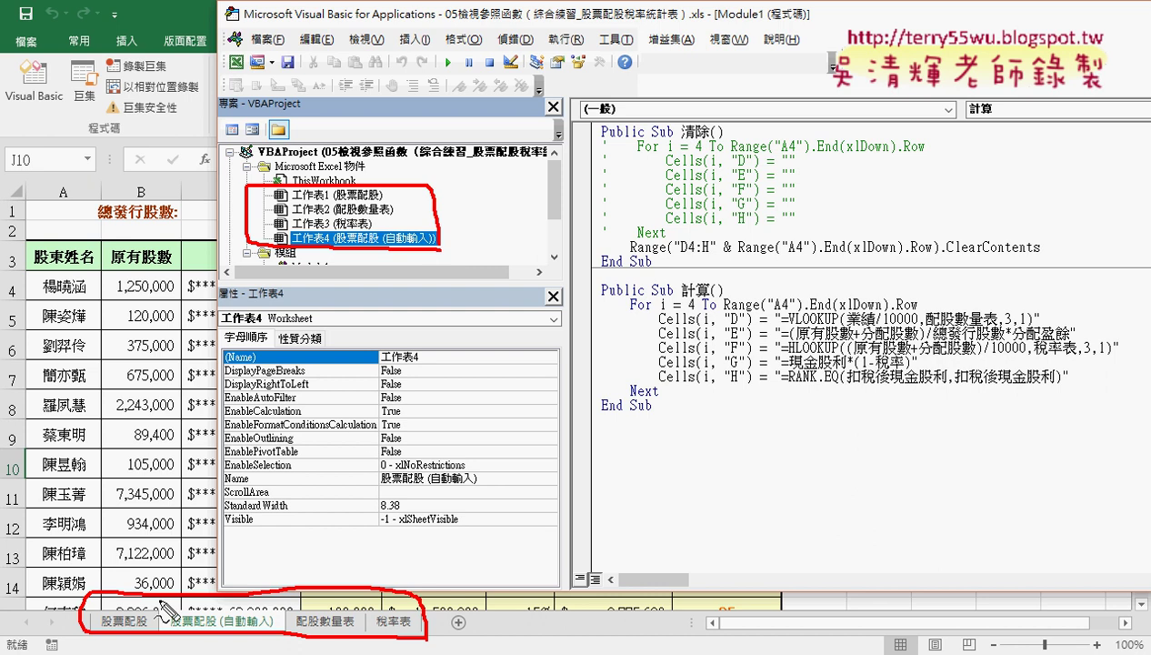
pyautogui.moveTo(156, 604)
pyautogui.mouseDown()
pyautogui.moveTo(91, 302)
pyautogui.moveTo(238, 224)
pyautogui.moveTo(227, 245)
pyautogui.mouseUp()
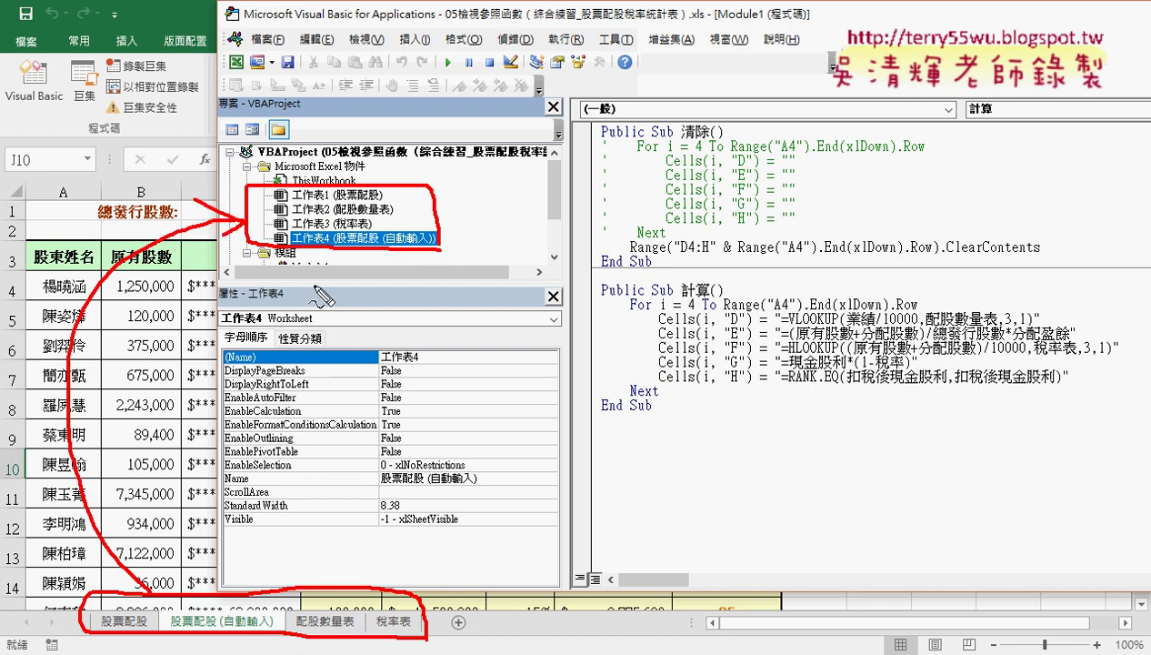
pyautogui.moveTo(255, 640); pyautogui.dragTo(273, 608)
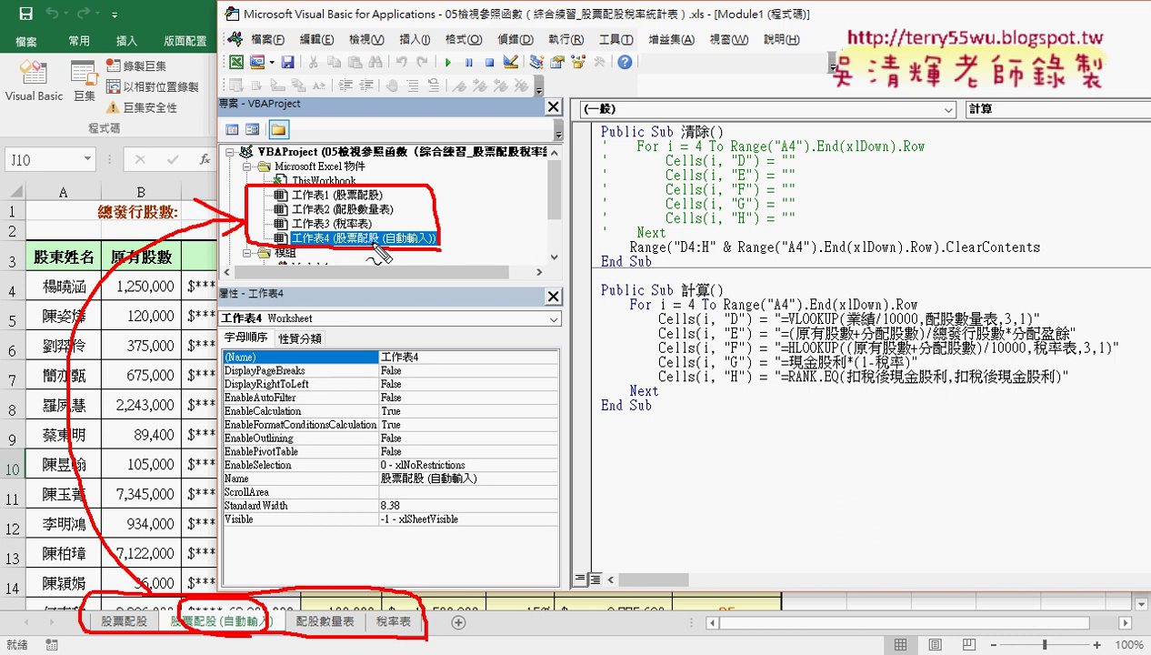
pyautogui.press('Escape')
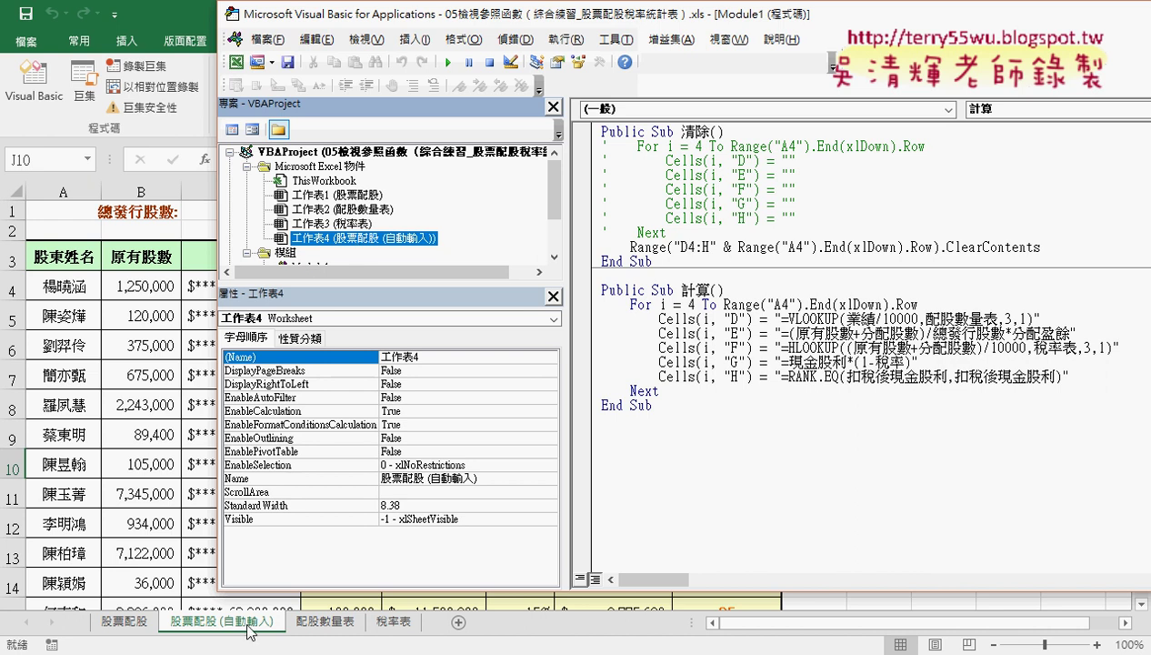
# - Open 工作表4's code module and select the Worksheet object
pyautogui.doubleClick(403, 240)
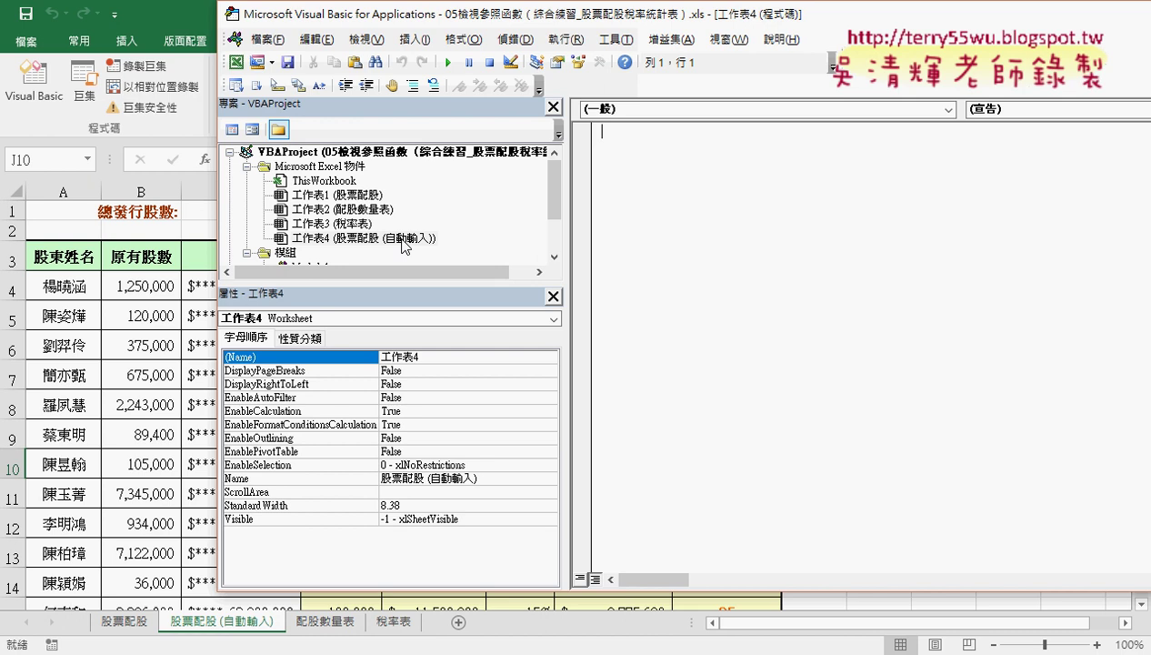
pyautogui.click(666, 111)
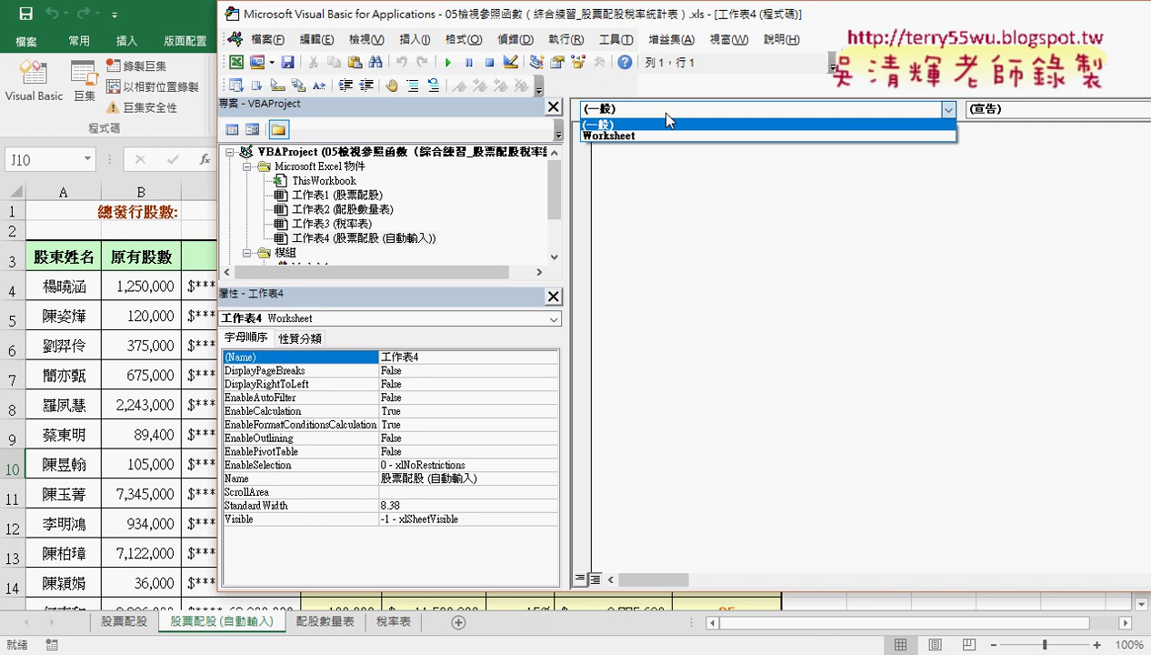
pyautogui.click(618, 136)
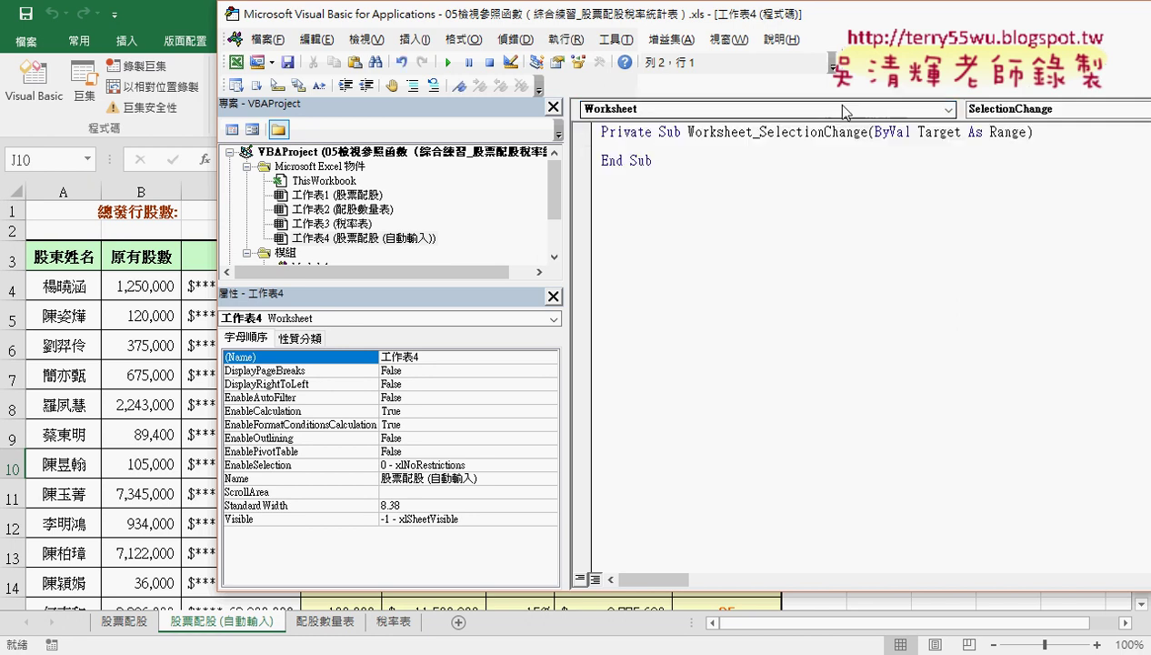
# - Add a Worksheet_Change procedure and delete the SelectionChange stub
pyautogui.click(1009, 111)
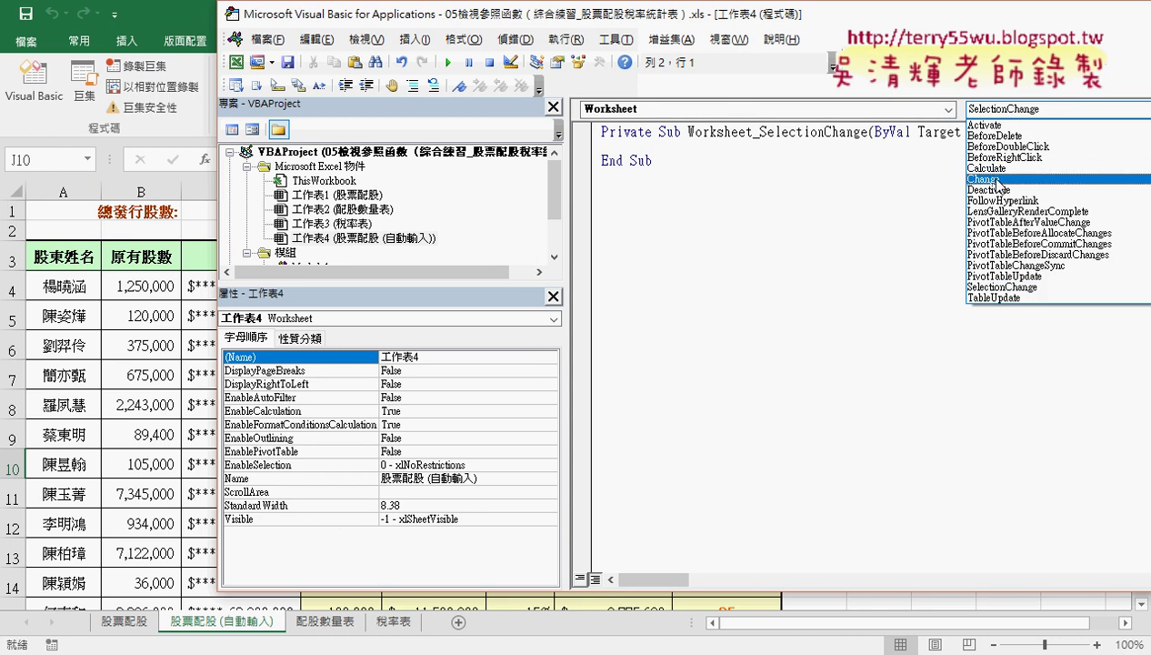
pyautogui.click(1000, 109)
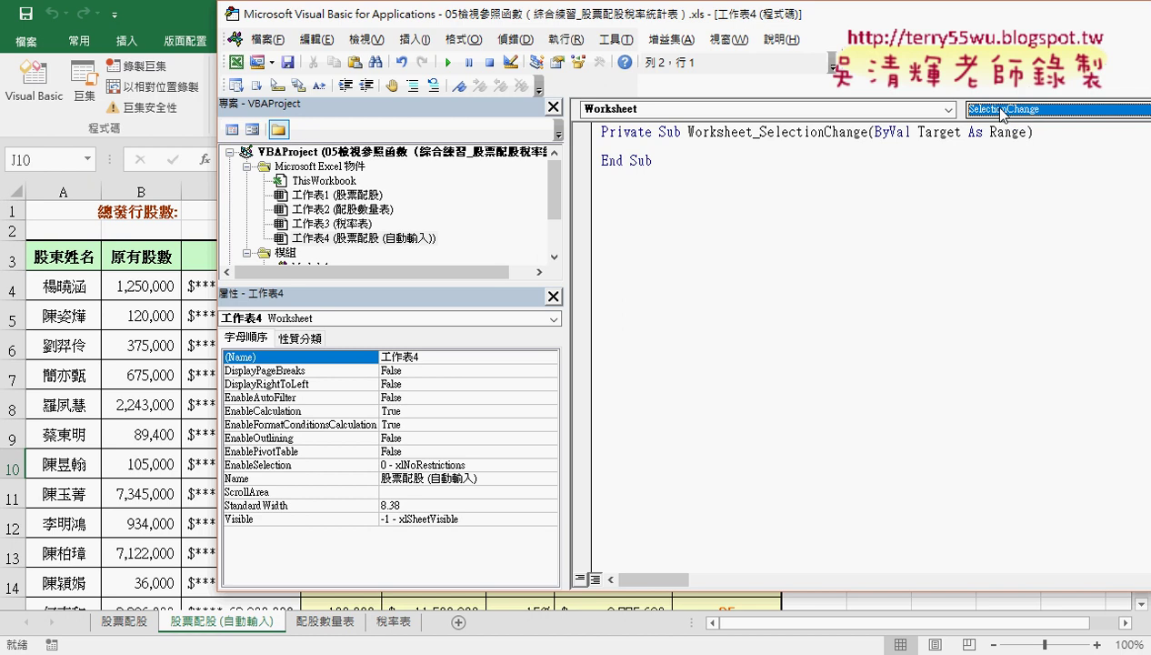
pyautogui.click(1001, 109)
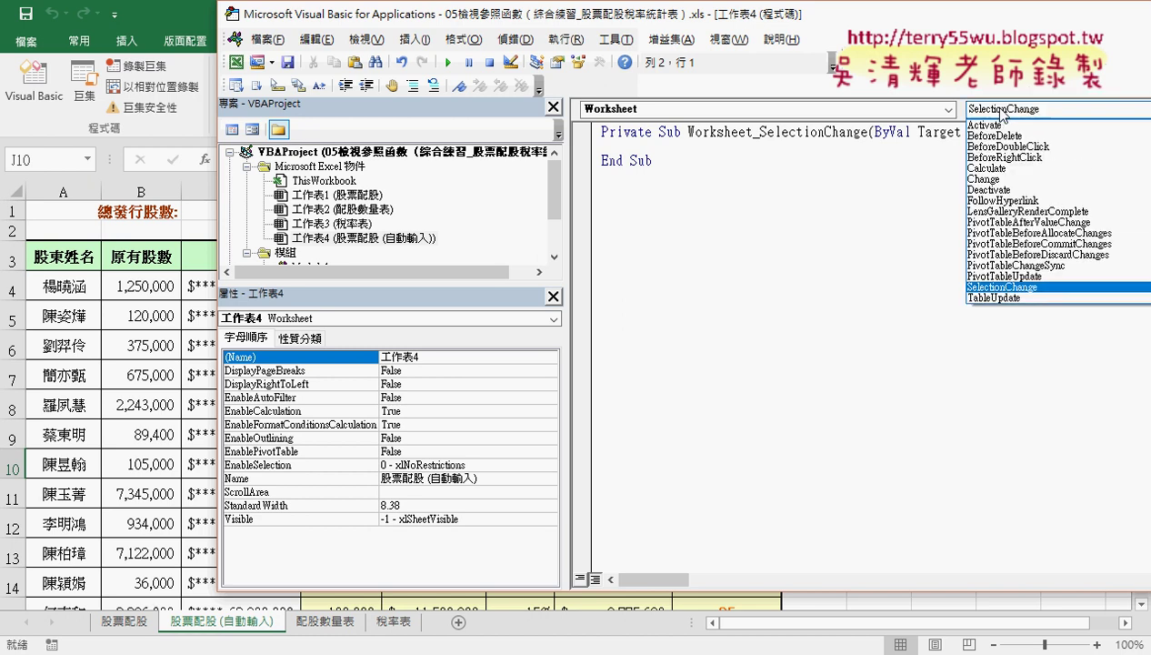
pyautogui.click(1003, 182)
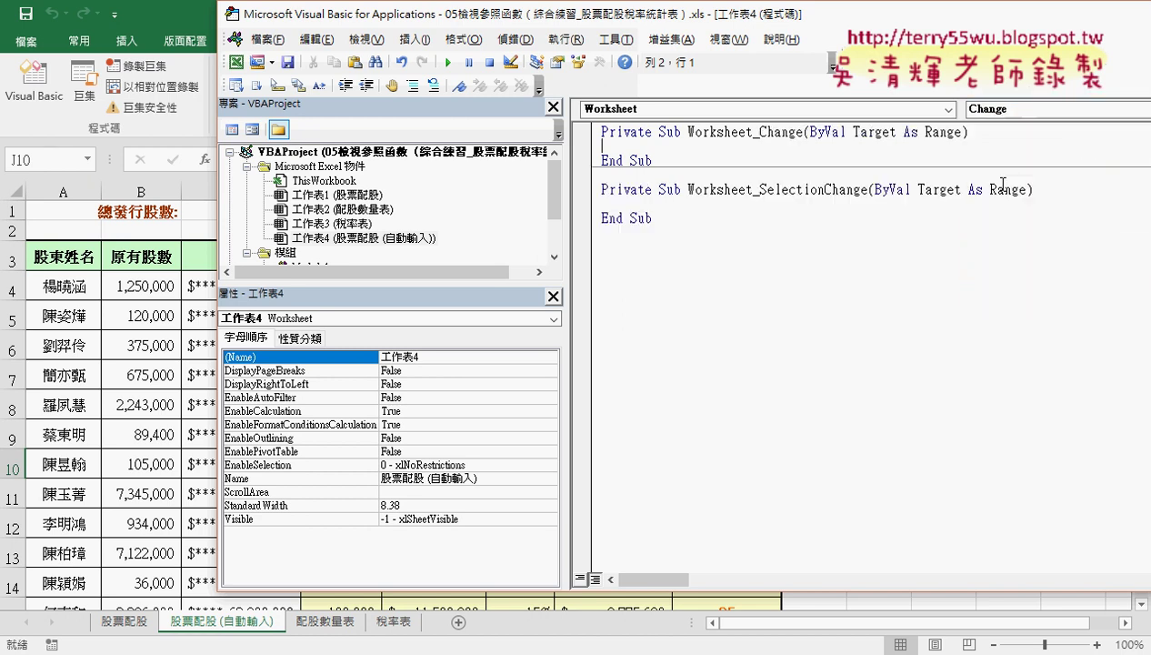
pyautogui.moveTo(655, 223); pyautogui.dragTo(590, 195)
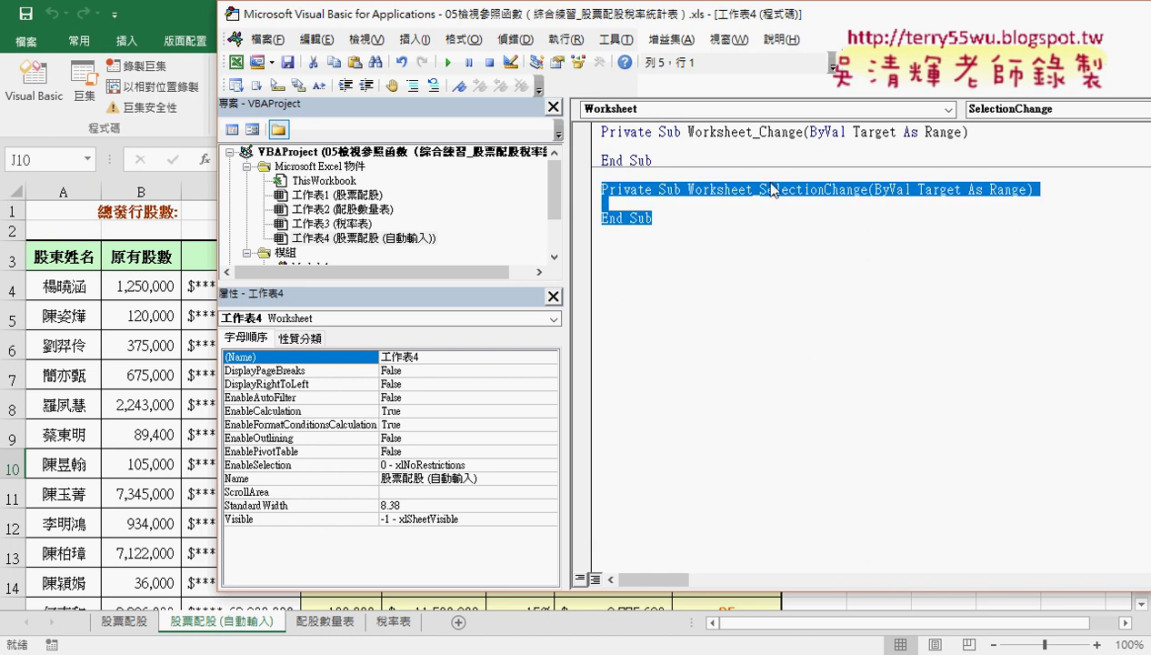
pyautogui.press('Delete')
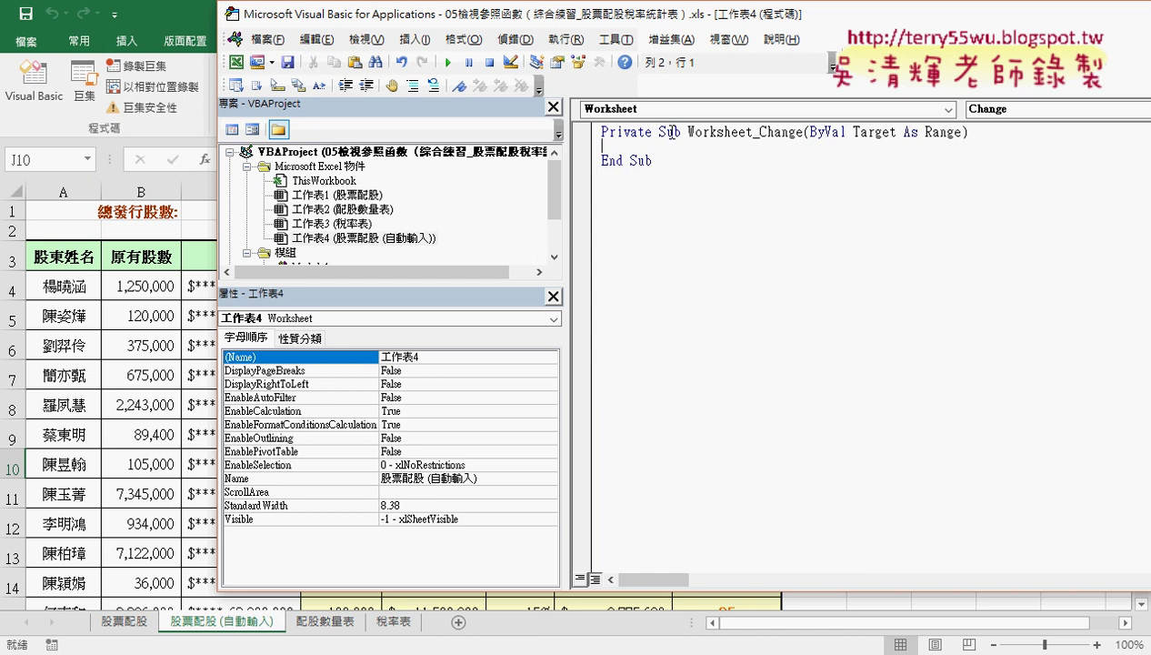
pyautogui.moveTo(651, 162)
pyautogui.mouseDown()
pyautogui.moveTo(624, 162)
pyautogui.moveTo(601, 132)
pyautogui.mouseUp()
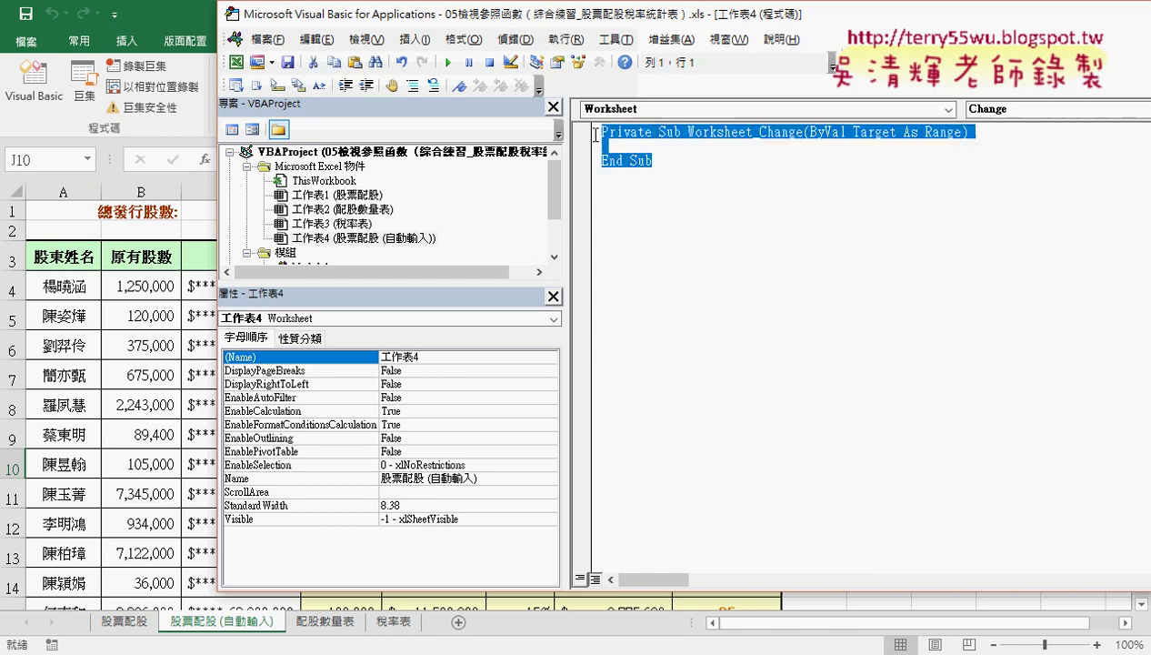
pyautogui.click(640, 147)
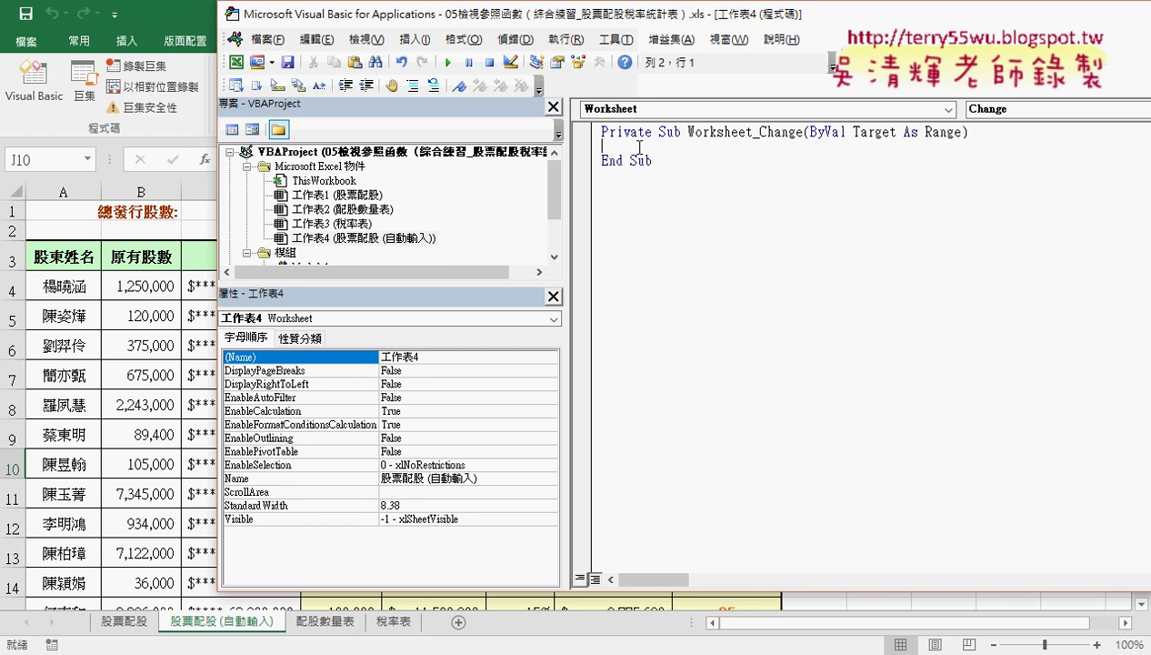
# - Indent the procedure body and type If Target.Column = 3 Then, accepting Column from IntelliSense
pyautogui.press('Tab')
pyautogui.moveTo(633, 20); pyautogui.dragTo(742, 22)
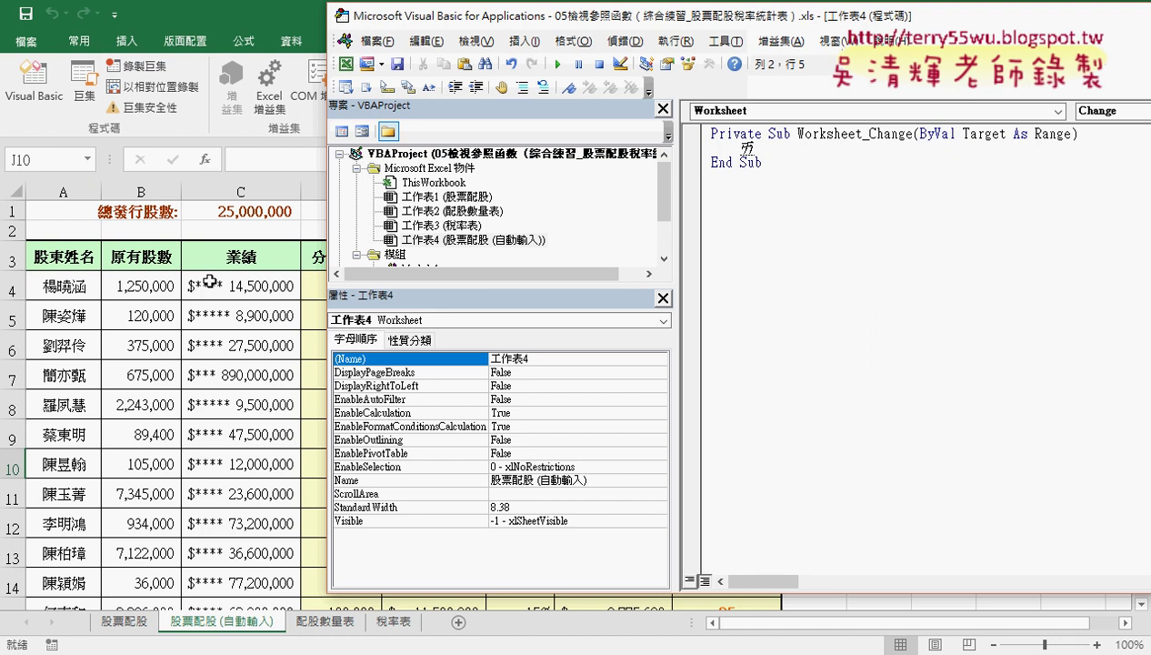
pyautogui.write('if')
pyautogui.write('ta')
pyautogui.write('rget')
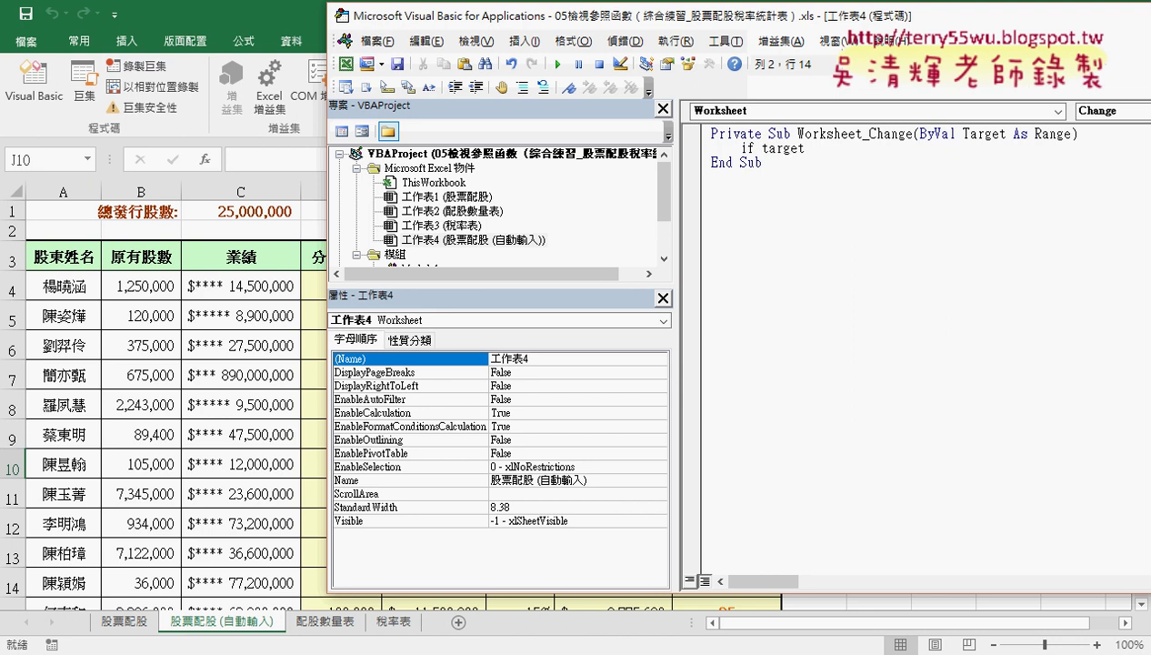
pyautogui.write('.')
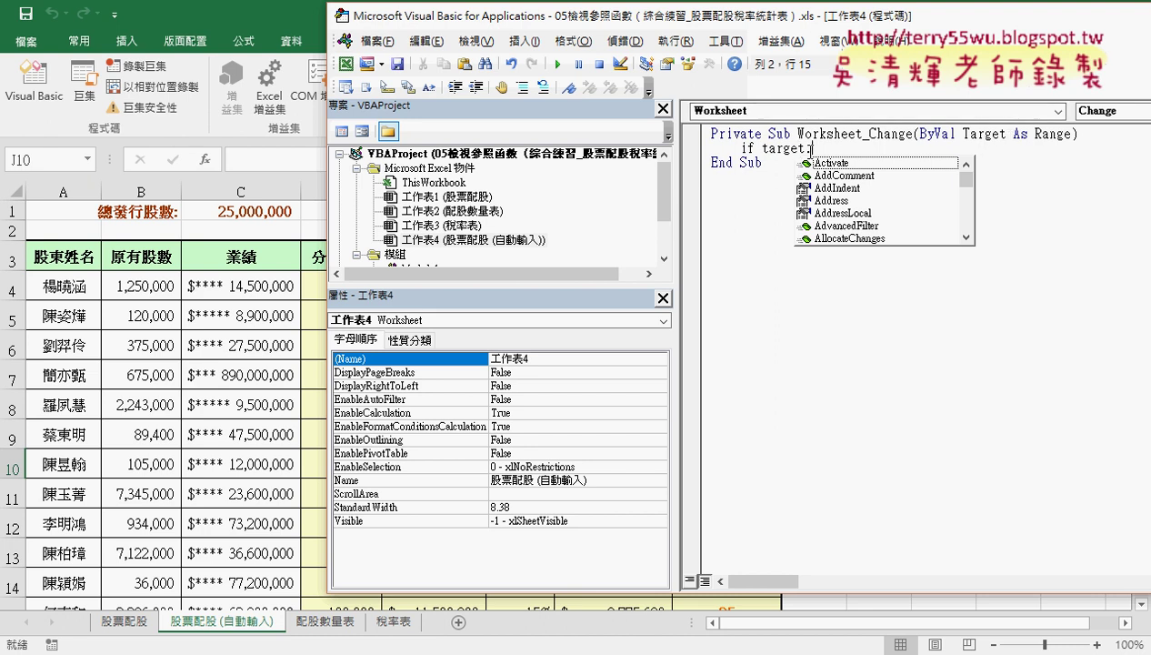
pyautogui.write('c')
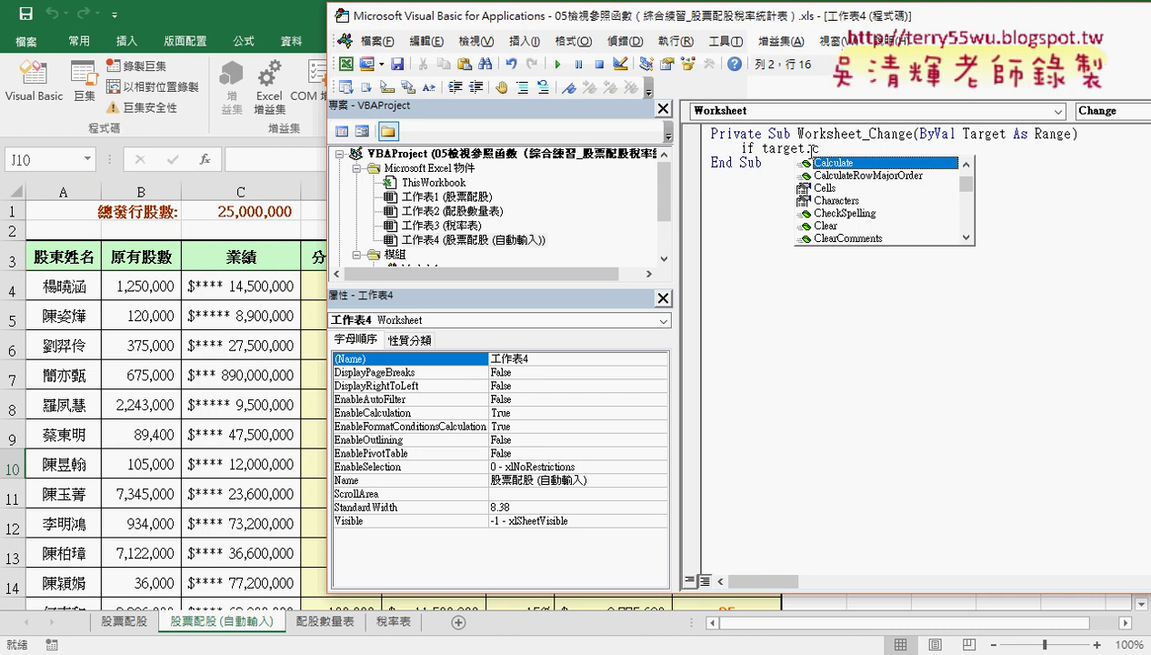
pyautogui.write('o')
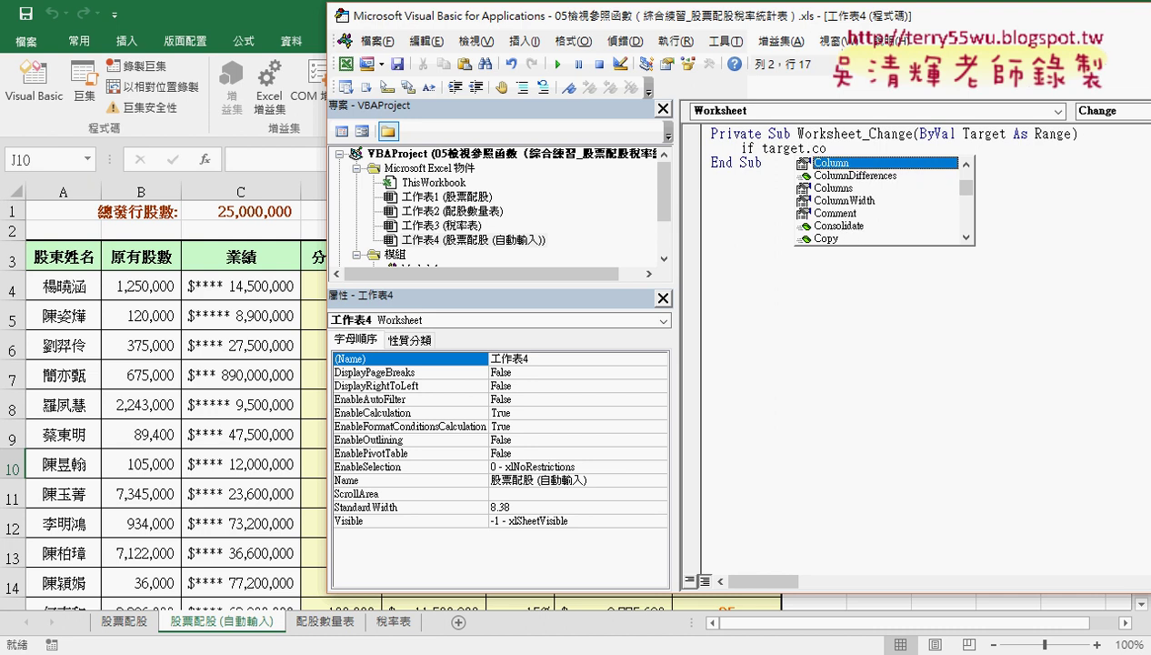
pyautogui.press('Tab')
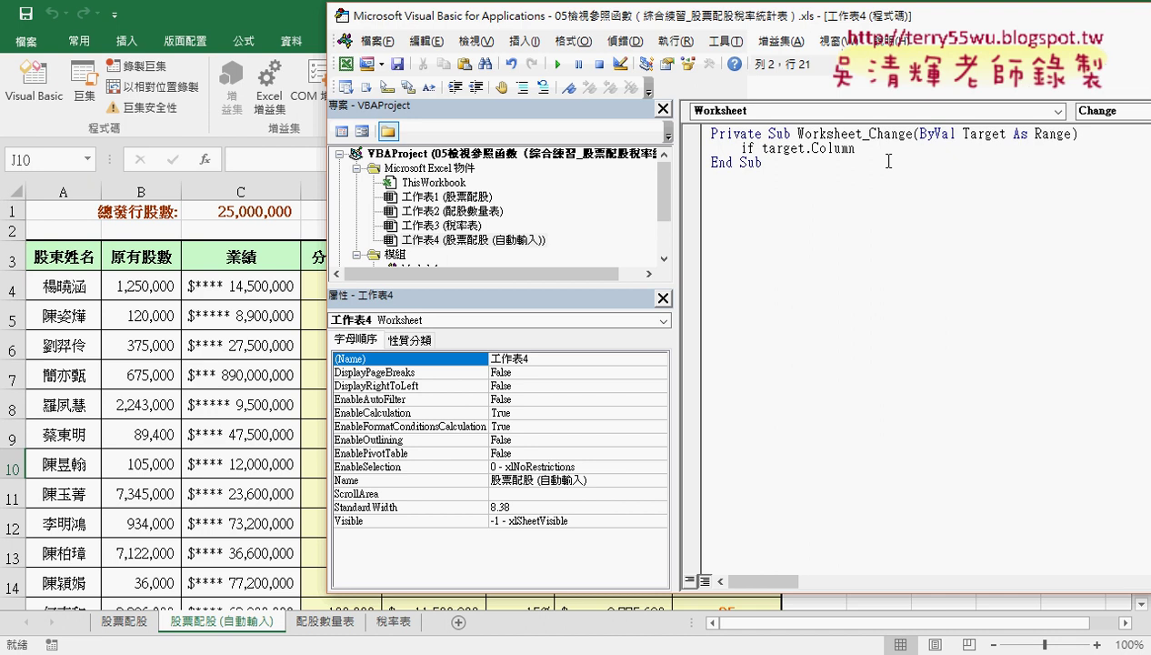
pyautogui.write('=')
pyautogui.write('3')
pyautogui.write('then')
# - Close the If block with End If and return to the blank line inside it
pyautogui.press('Return')
pyautogui.press('Return')
pyautogui.write('en')
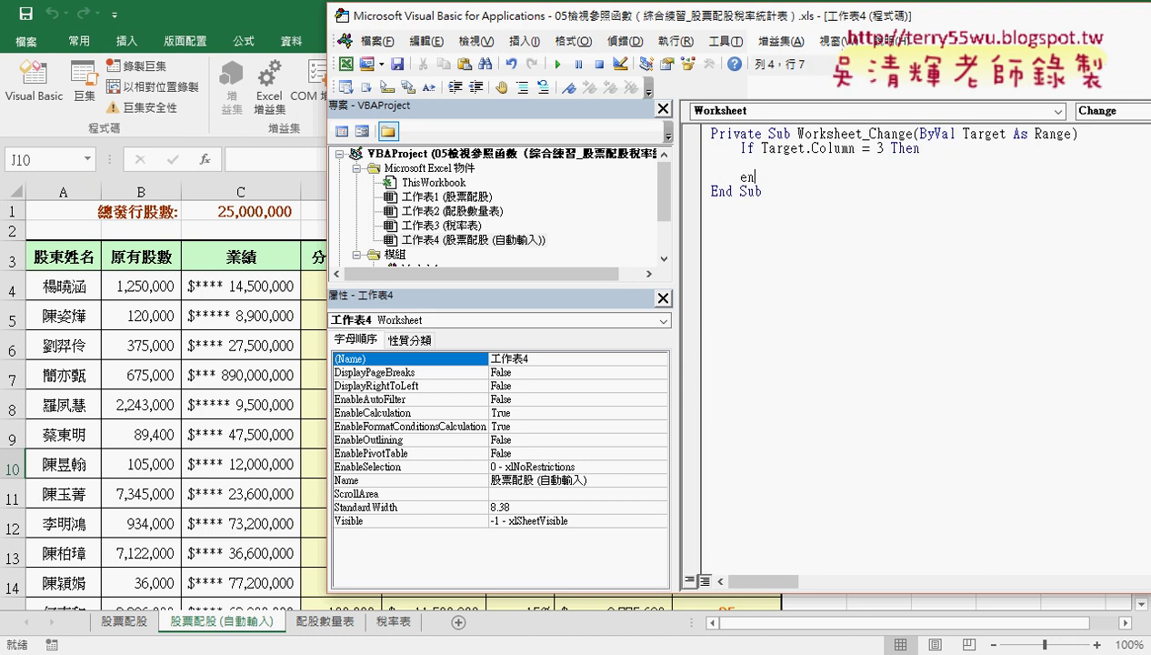
pyautogui.write('d if')
pyautogui.press('Up')
# - Extend the condition to Target.Column = 3 And Target.Row > 3
pyautogui.moveTo(761, 148); pyautogui.dragTo(883, 149)
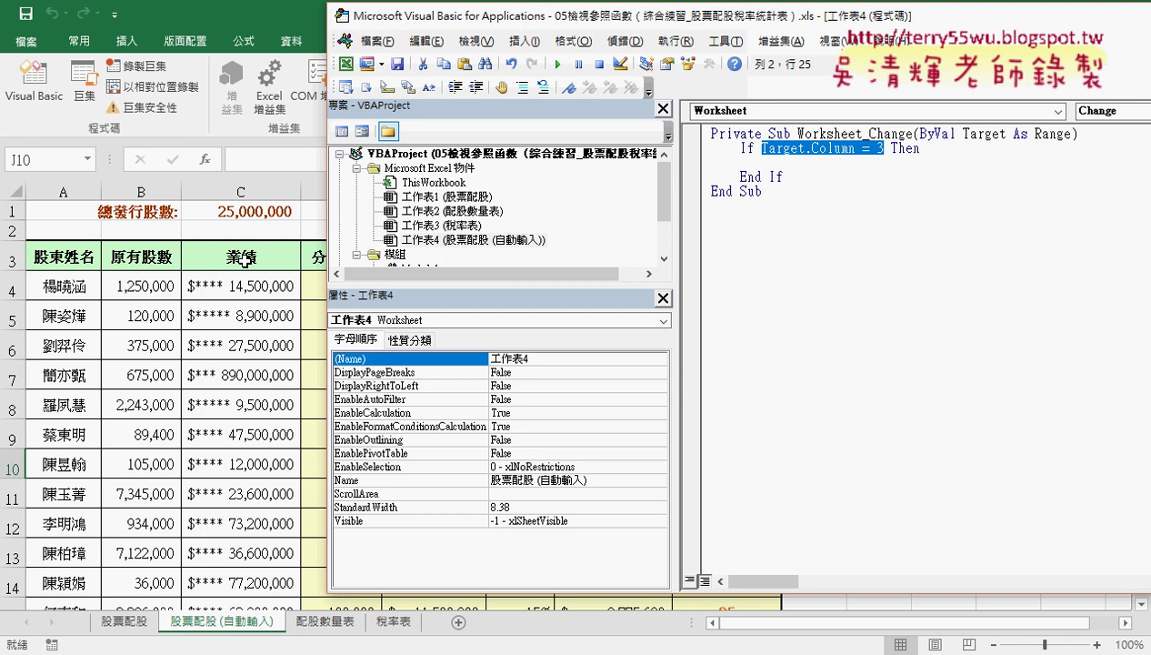
pyautogui.click(891, 149)
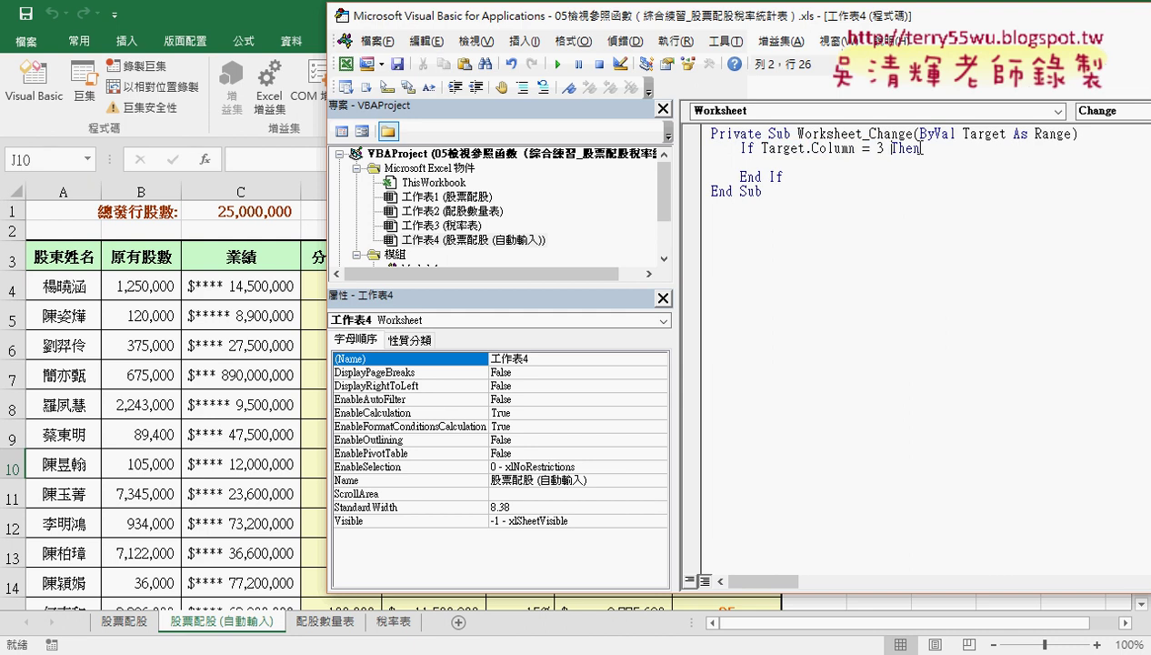
pyautogui.write('a')
pyautogui.write('n')
pyautogui.write('d t')
pyautogui.write('a')
pyautogui.write('rget')
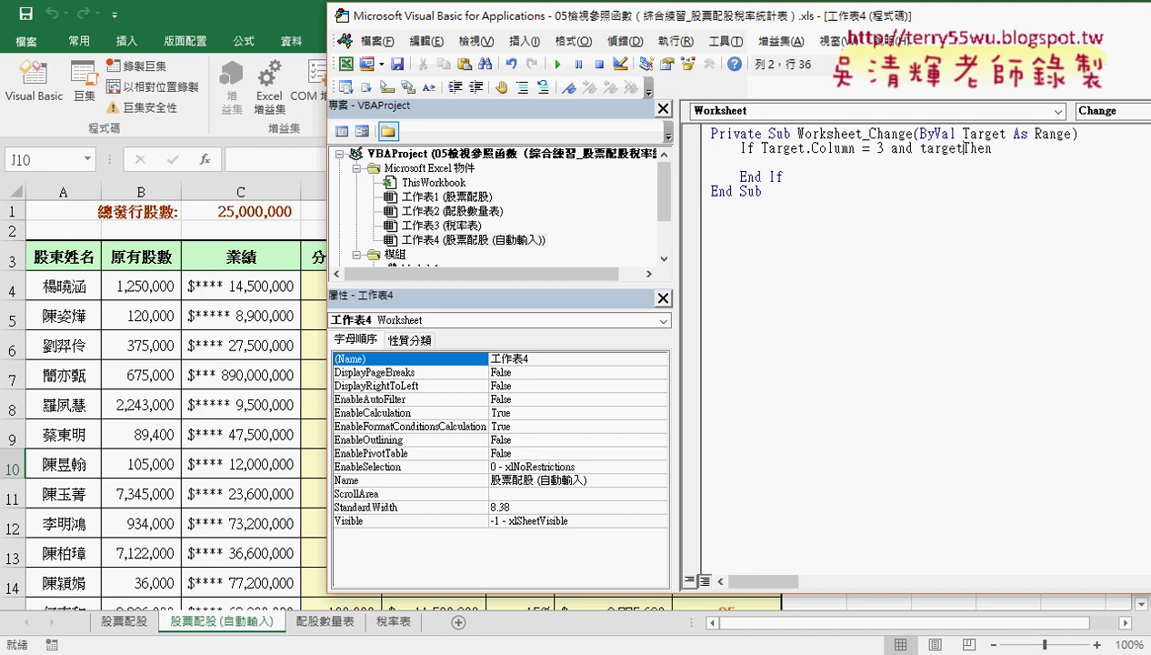
pyautogui.write('.')
pyautogui.press('Right')
pyautogui.hotkey('ctrl', 'j')
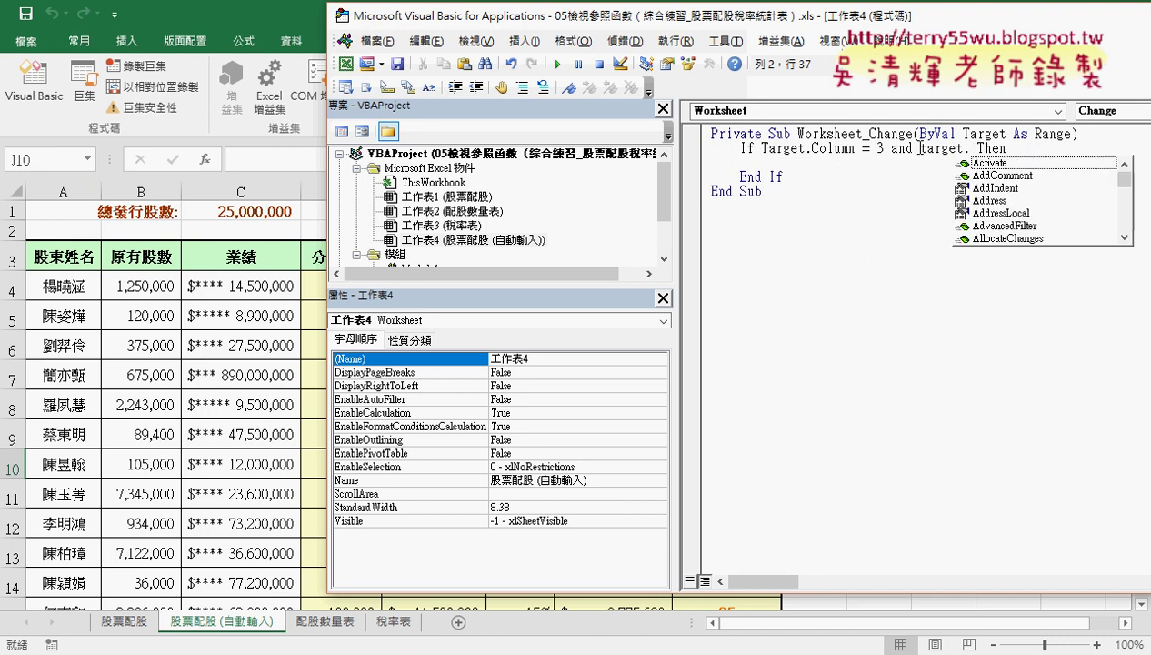
pyautogui.write('Row')
pyautogui.press('Right')
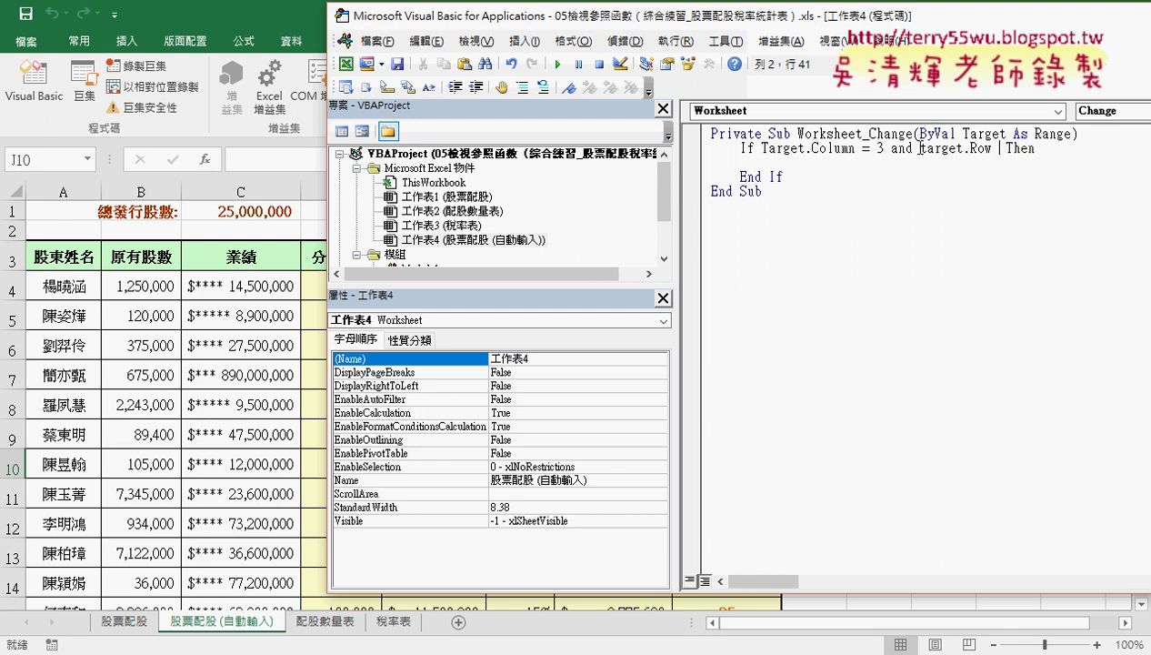
pyautogui.write('>')
pyautogui.write('3')
pyautogui.click(920, 189)
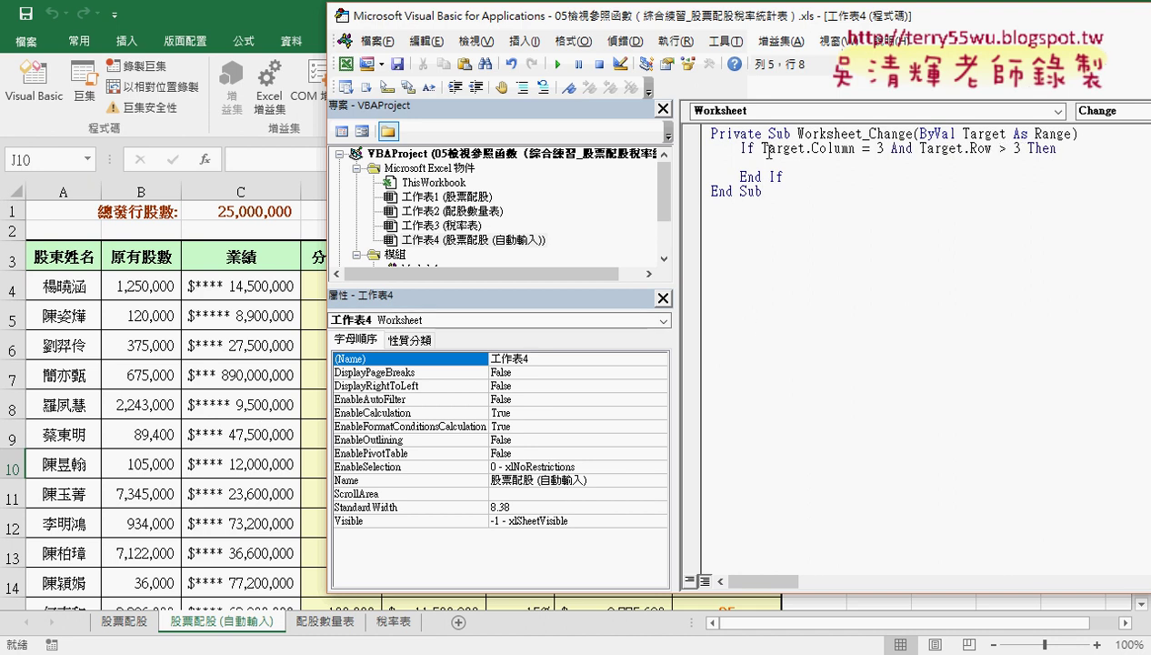
# - Indent the empty line inside the If block
pyautogui.moveTo(762, 149); pyautogui.dragTo(886, 151)
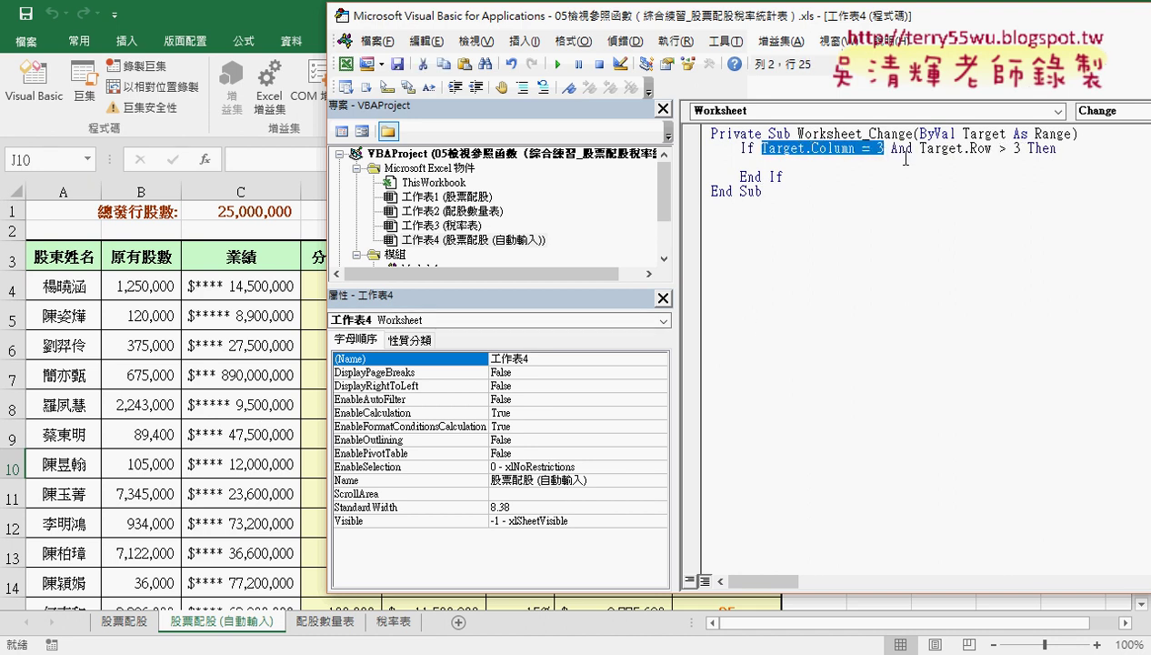
pyautogui.moveTo(1021, 149); pyautogui.dragTo(921, 150)
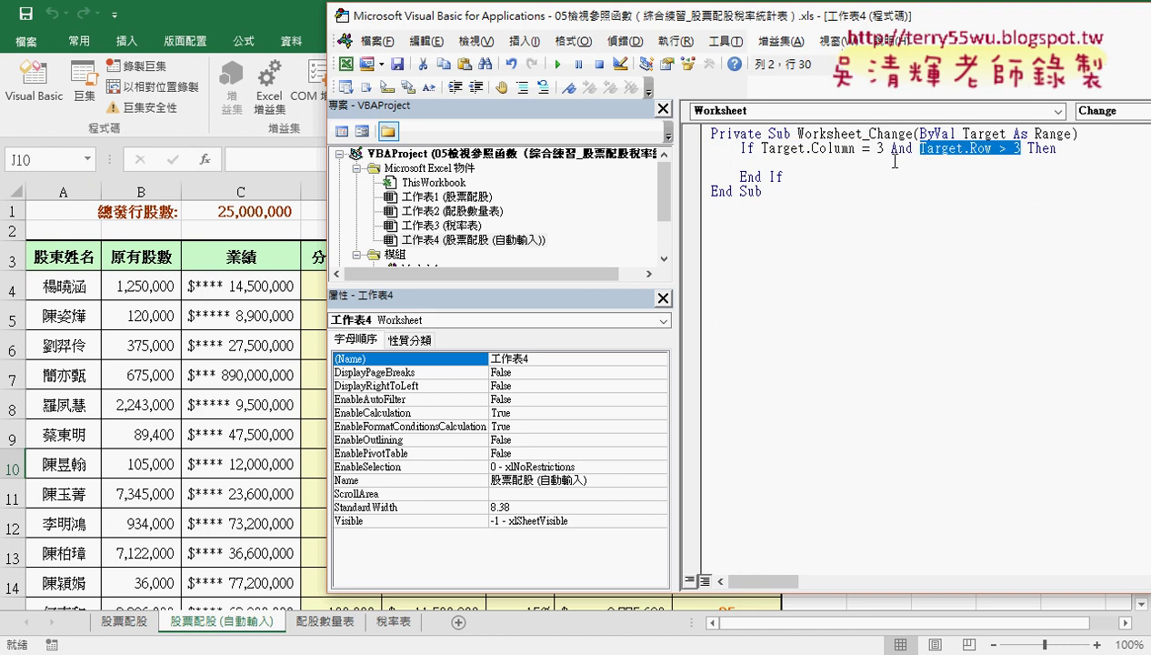
pyautogui.click(895, 161)
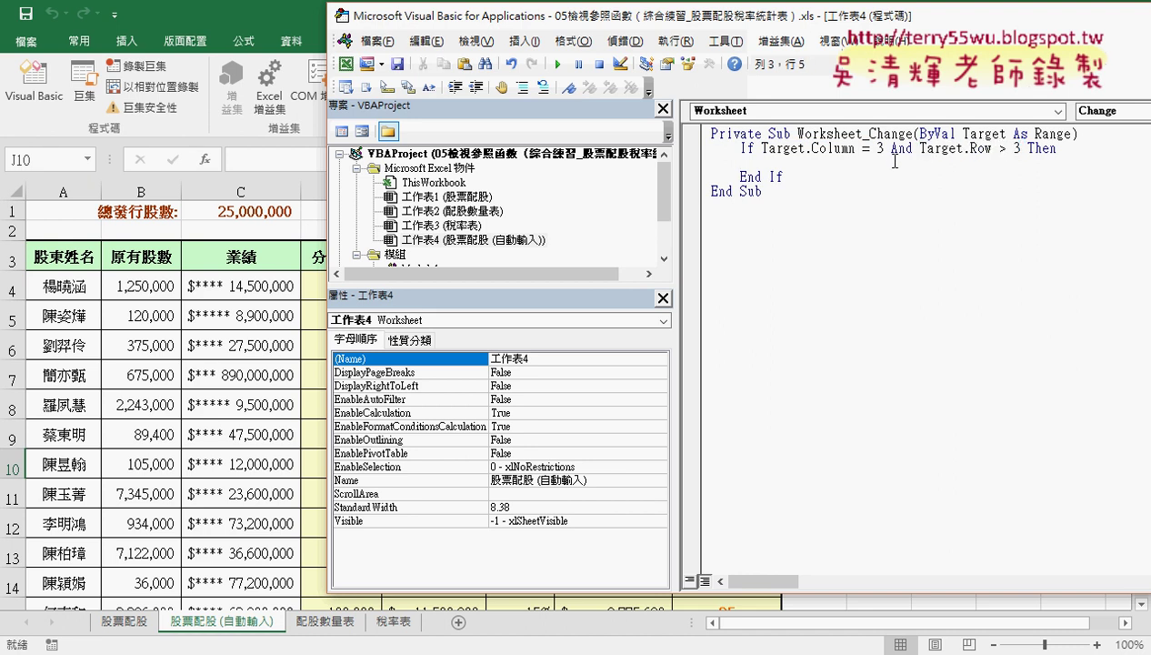
pyautogui.press('Tab')
pyautogui.moveTo(329, 157); pyautogui.dragTo(607, 157)
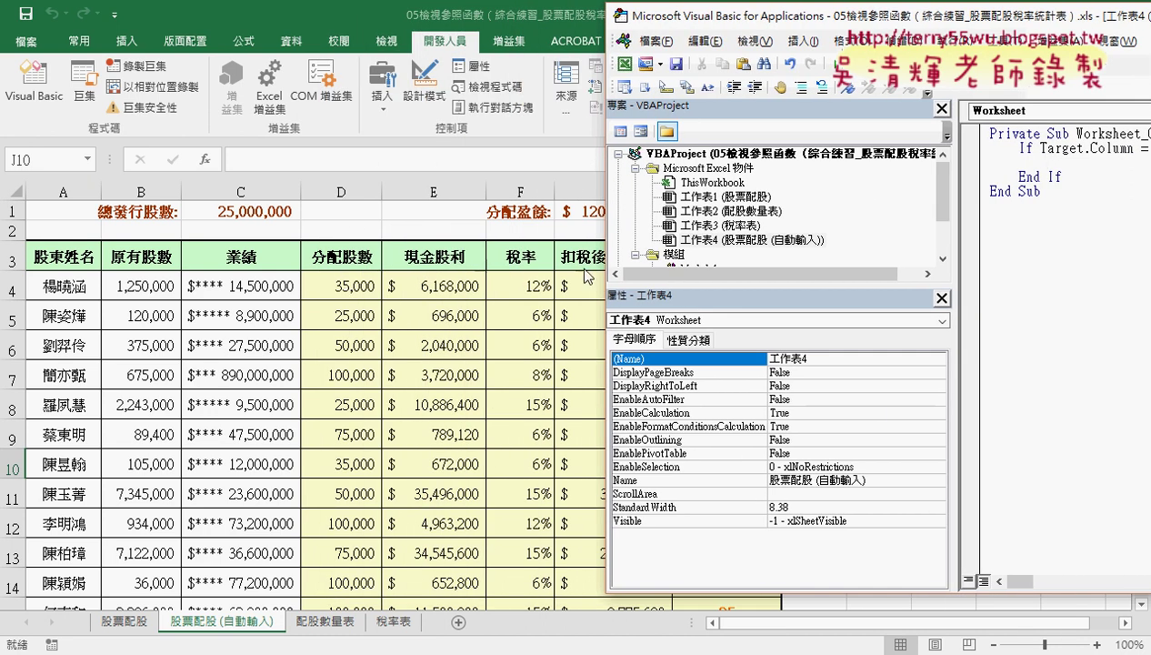
pyautogui.moveTo(603, 183); pyautogui.dragTo(349, 182)
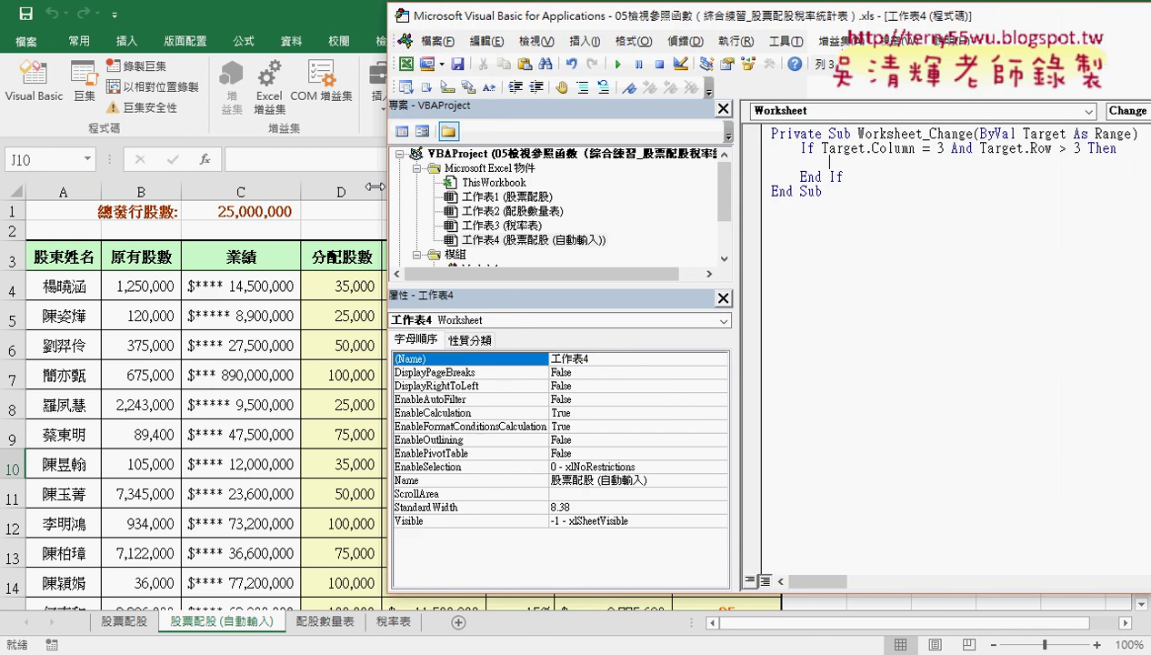
# - Select the five Cells formula lines for columns D–H in Module1's 計算 macro
pyautogui.moveTo(687, 195); pyautogui.dragTo(684, 223)
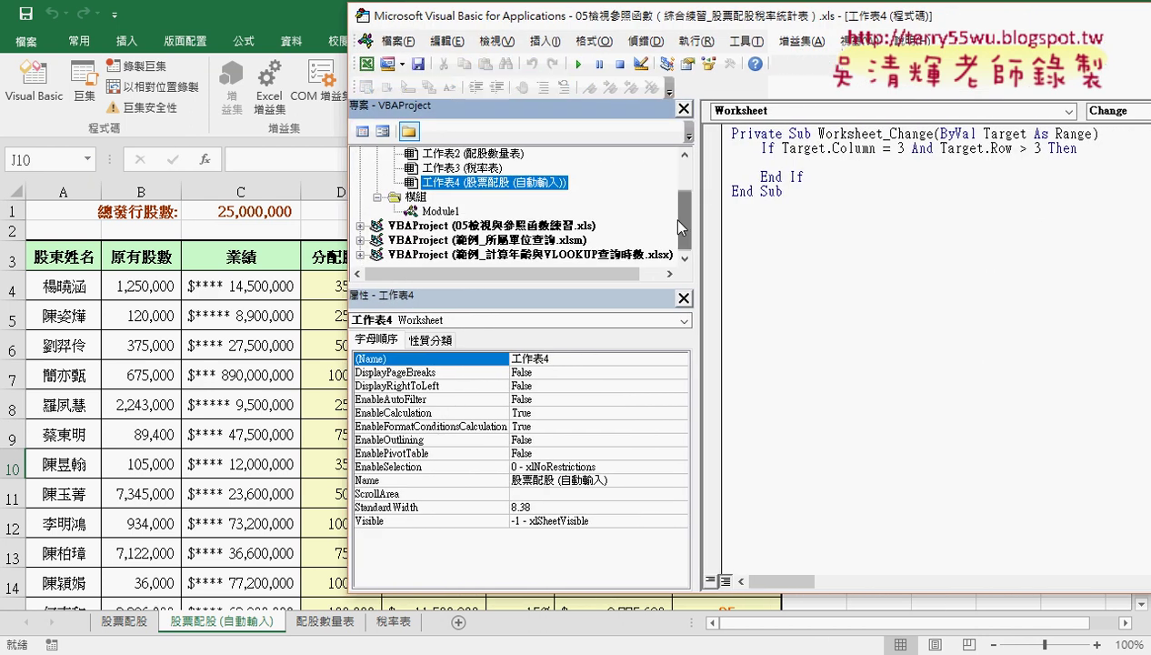
pyautogui.doubleClick(442, 211)
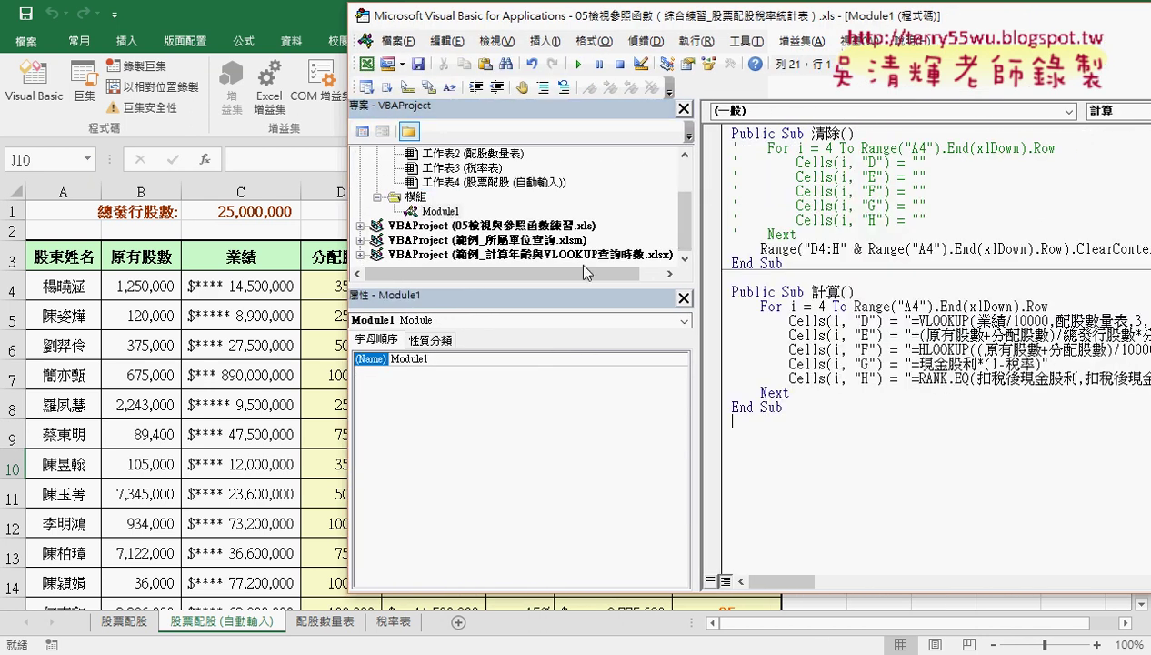
pyautogui.moveTo(723, 326); pyautogui.dragTo(717, 386)
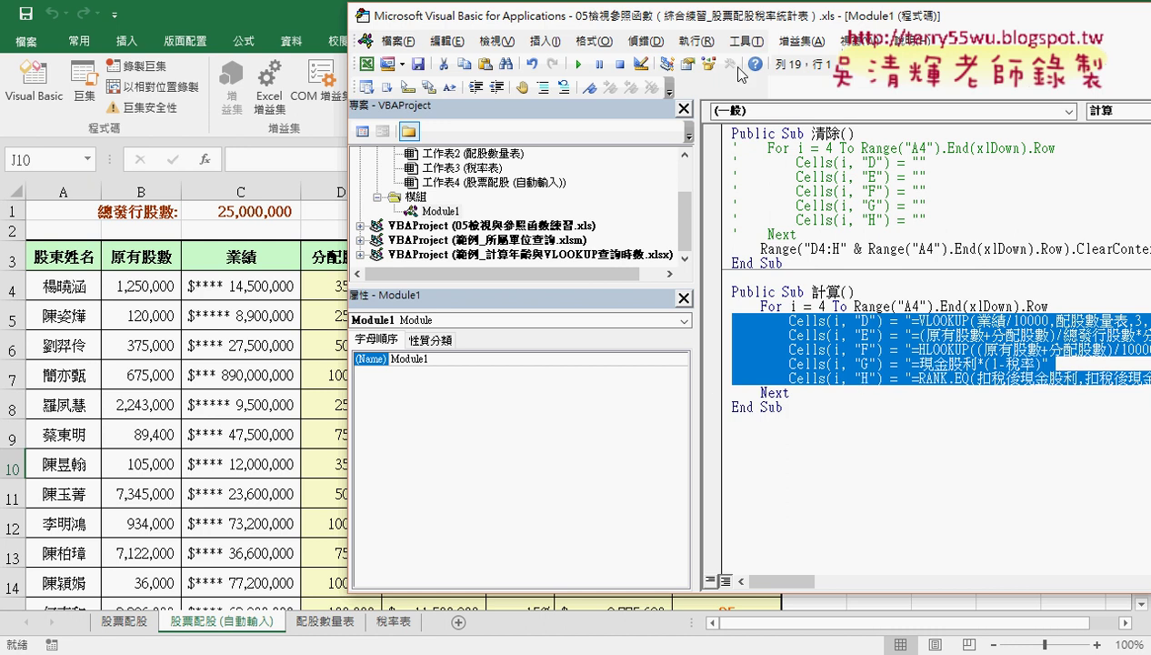
pyautogui.moveTo(730, 26); pyautogui.dragTo(700, 26)
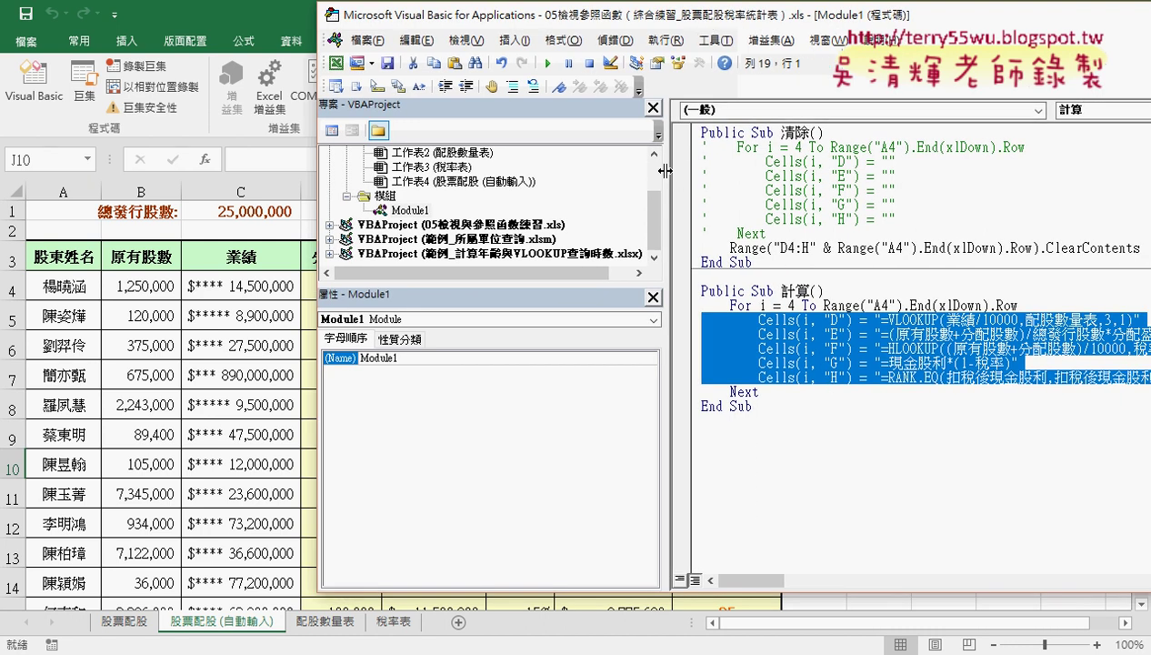
pyautogui.moveTo(666, 172); pyautogui.dragTo(496, 173)
pyautogui.moveTo(638, 24); pyautogui.dragTo(367, 33)
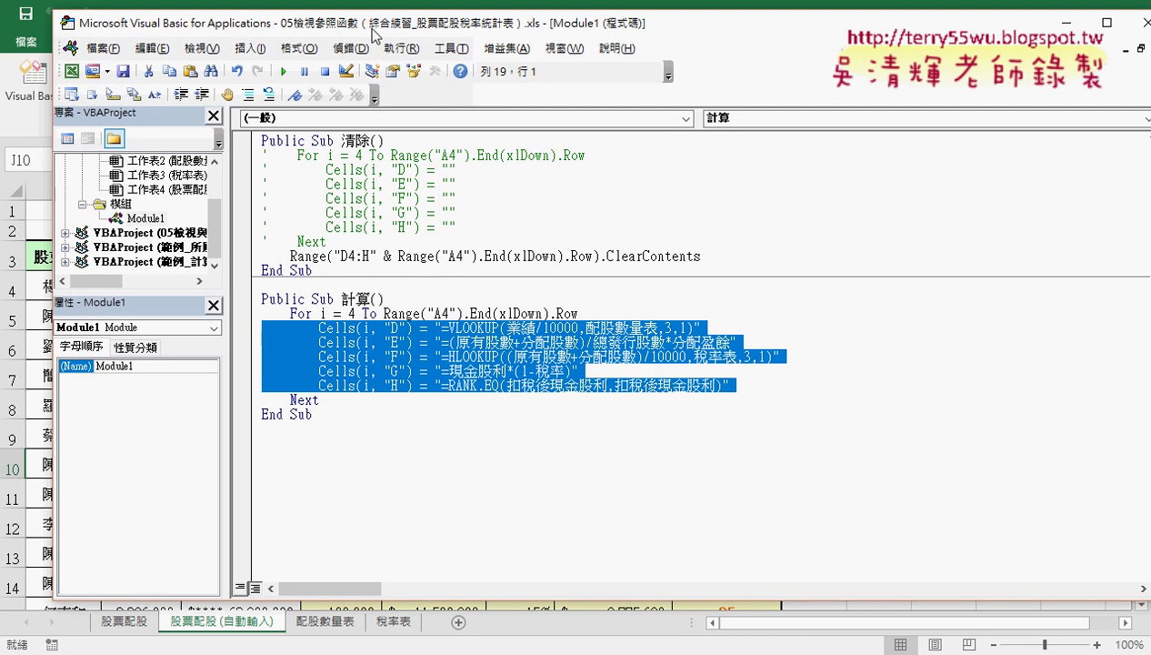
# - Paste the five Cells lines into the Worksheet_Change If block and fix their indentation
pyautogui.click(1134, 48)
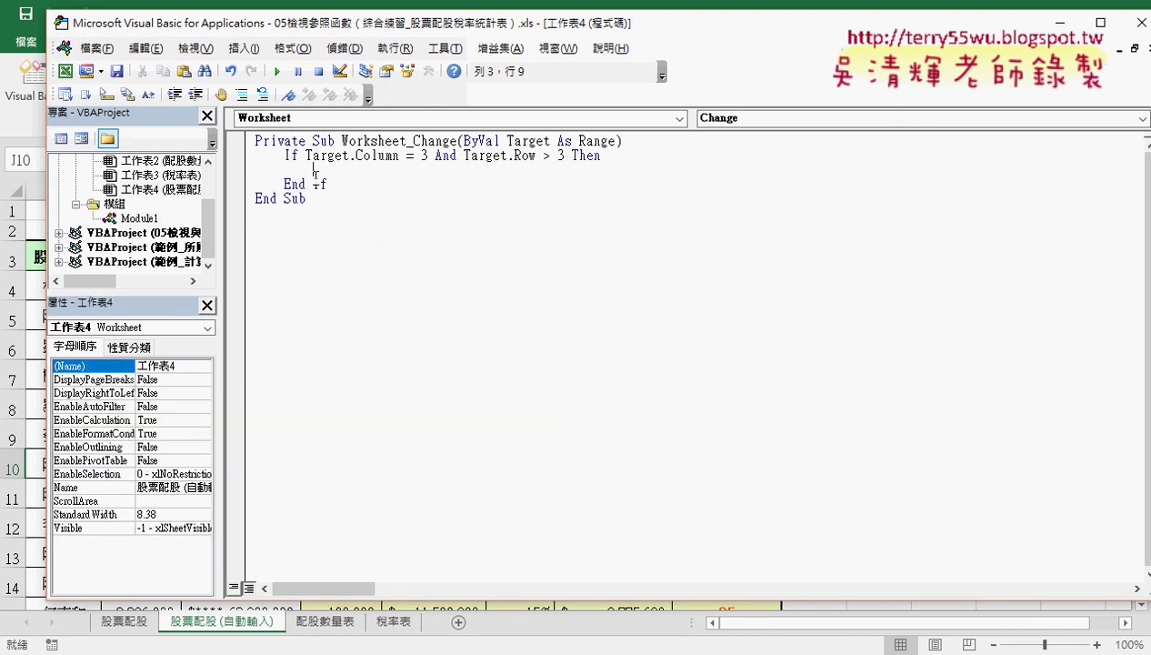
pyautogui.write('Cells(i, "D") = "=VLOOKUP(業績/10000,配股數量表,3,1)"         Cells(i, "E") = "=(原有股數+分配股數)/總發行股數*分配盈餘"         Cells(i, "F") = "=HLOOKUP((原有股數+分配股數)/10000,稅率表,3,1)"         Cells(i, "G") = "=現金股利*(1-稅率)"         Cells(i, "H") = "=RANK.EQ(扣稅後現金股利,扣稅後現金股利)"')
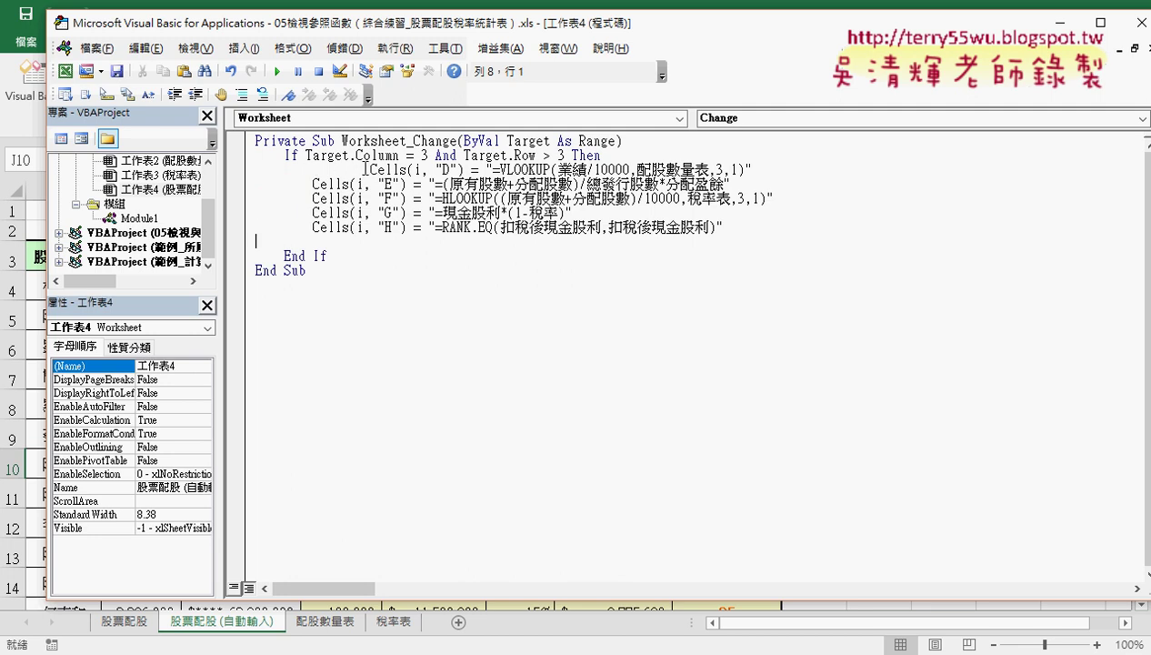
pyautogui.press('BackSpace')
pyautogui.press('BackSpace')
pyautogui.press('BackSpace')
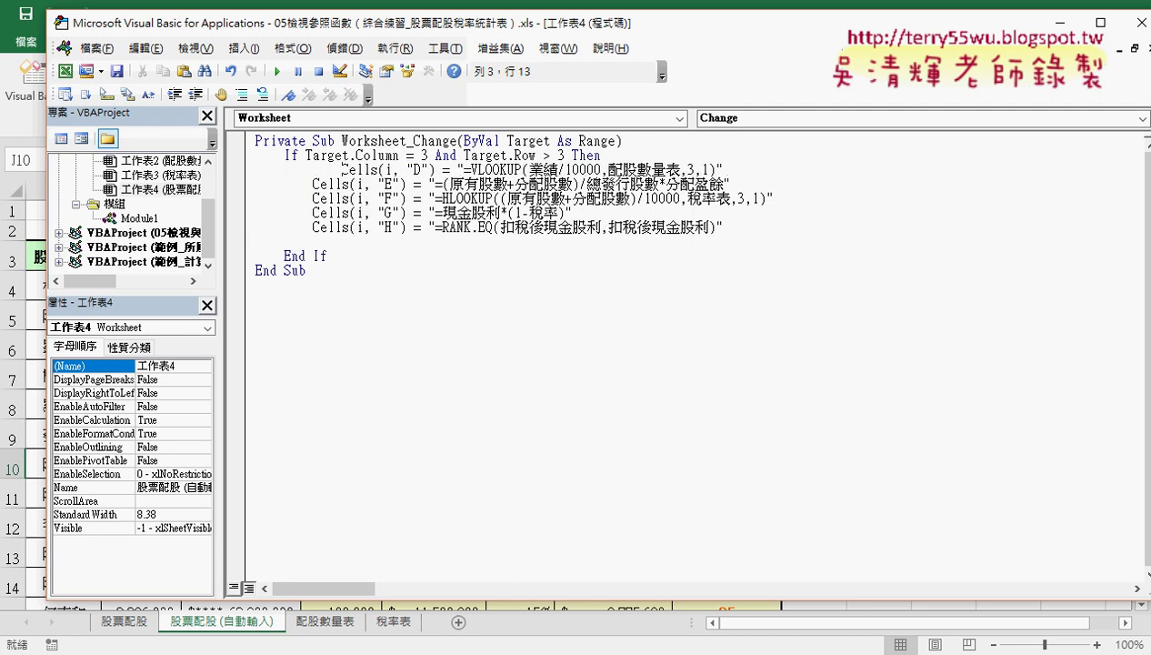
pyautogui.press('BackSpace')
pyautogui.press('BackSpace')
pyautogui.press('BackSpace')
pyautogui.click(754, 226)
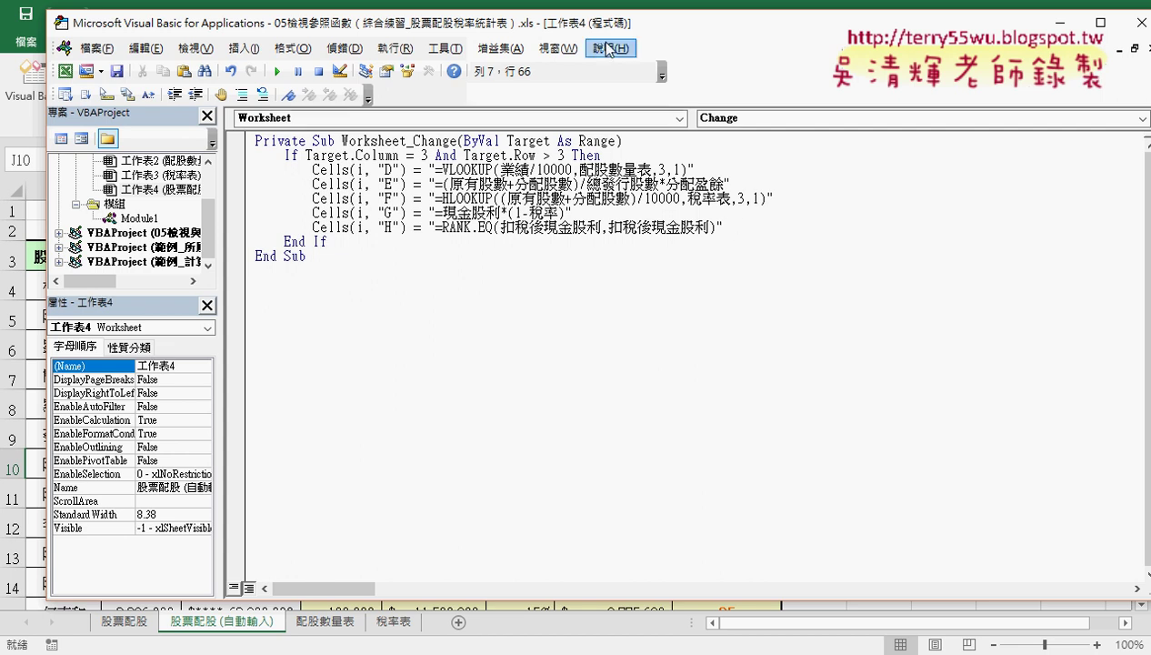
pyautogui.moveTo(591, 25); pyautogui.dragTo(829, 48)
pyautogui.moveTo(674, 191); pyautogui.dragTo(929, 191)
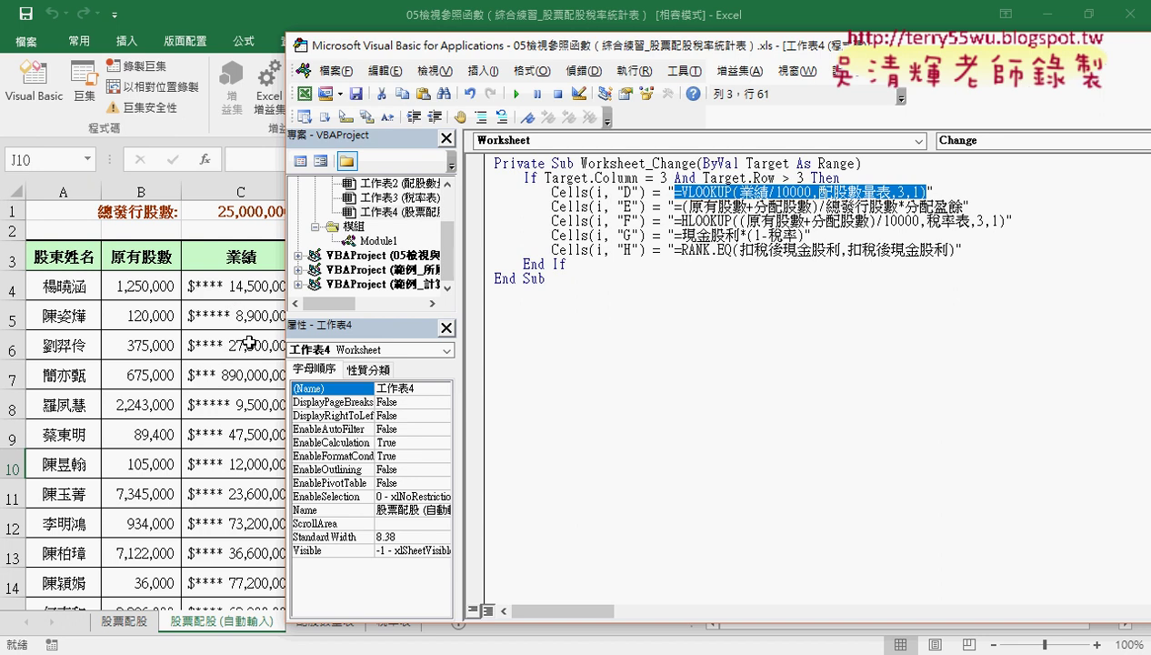
# - Copy Target.Row from the If line and put it in place of i in the Cells D line
pyautogui.click(598, 192)
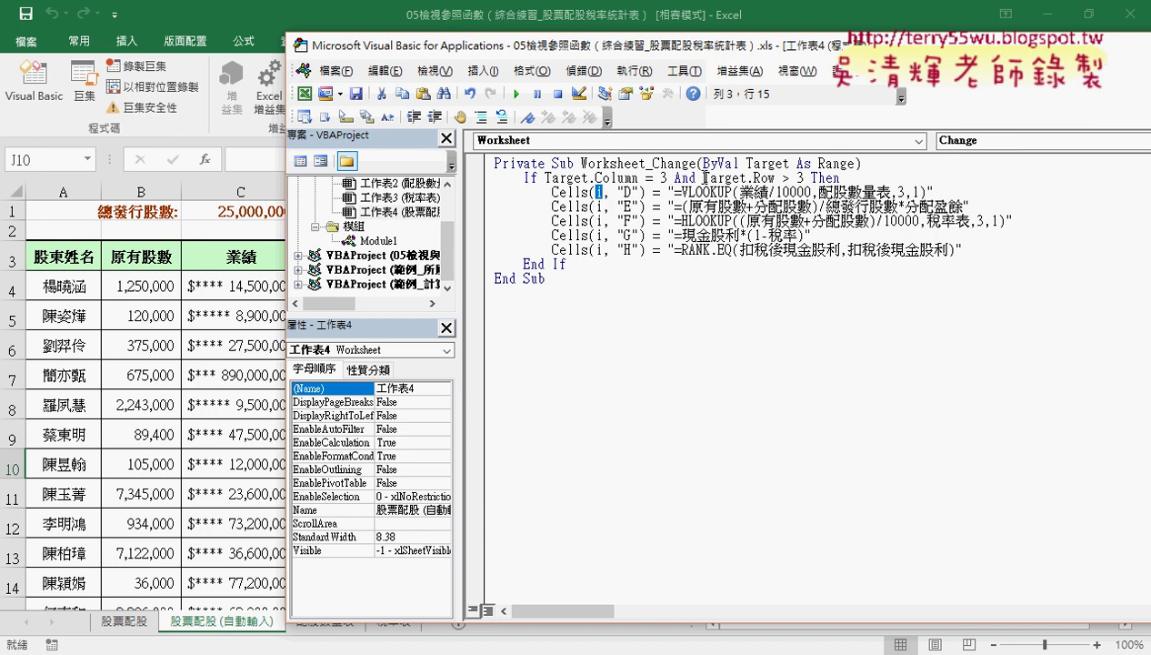
pyautogui.moveTo(704, 179); pyautogui.dragTo(774, 177)
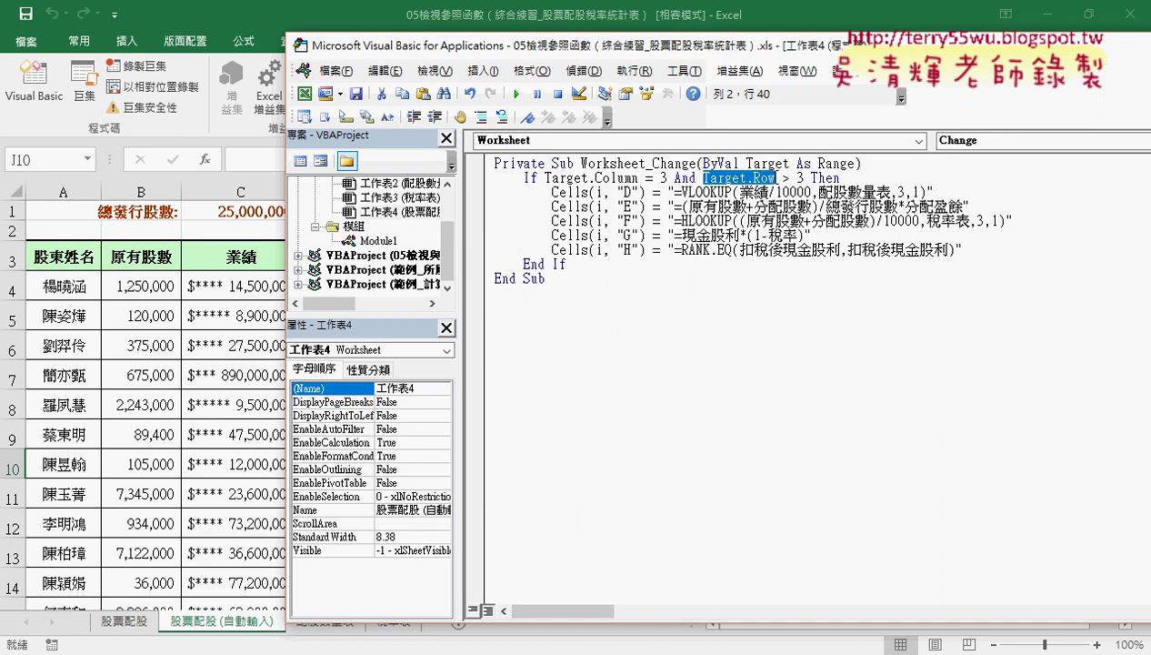
pyautogui.rightClick(750, 180)
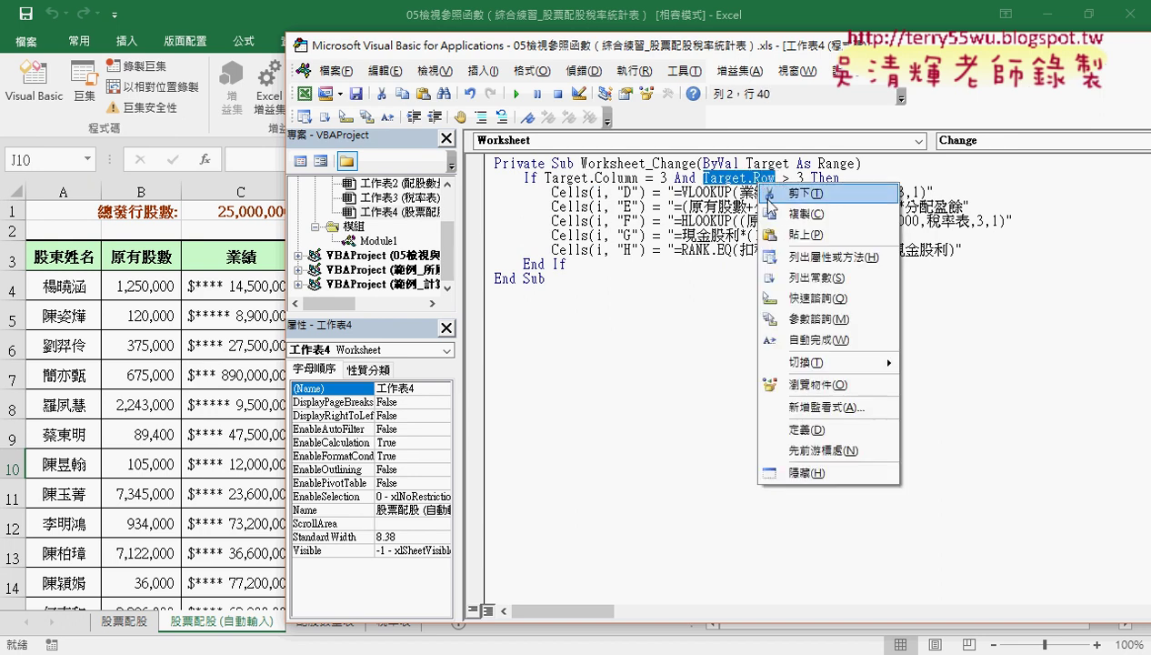
pyautogui.click(762, 206)
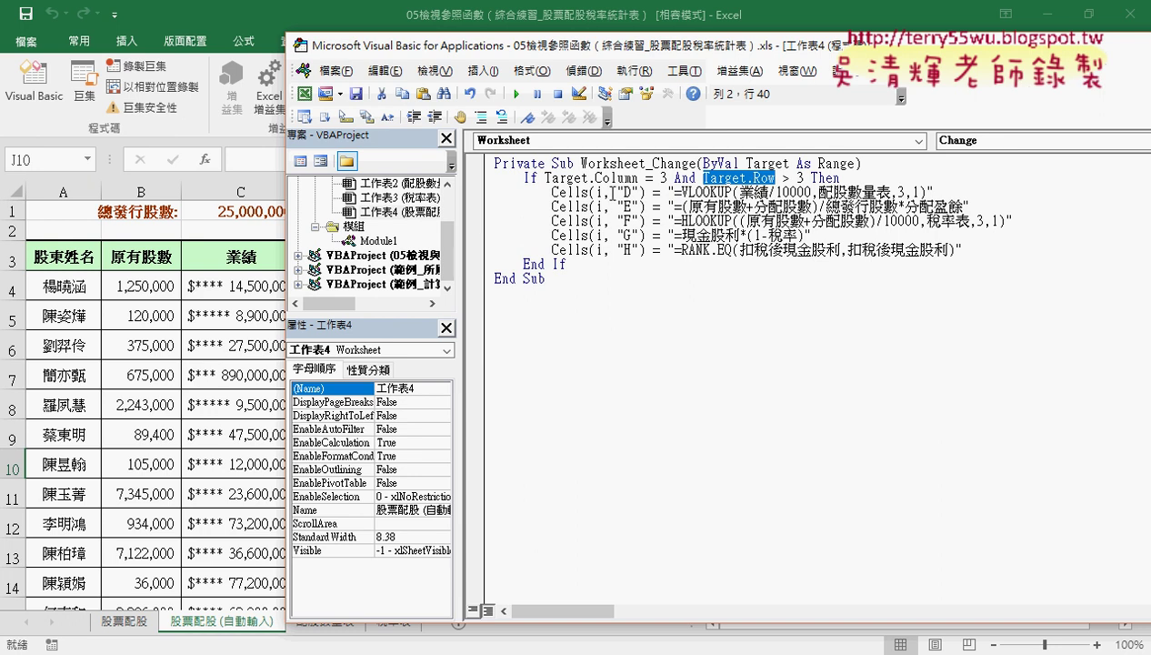
pyautogui.doubleClick(598, 192)
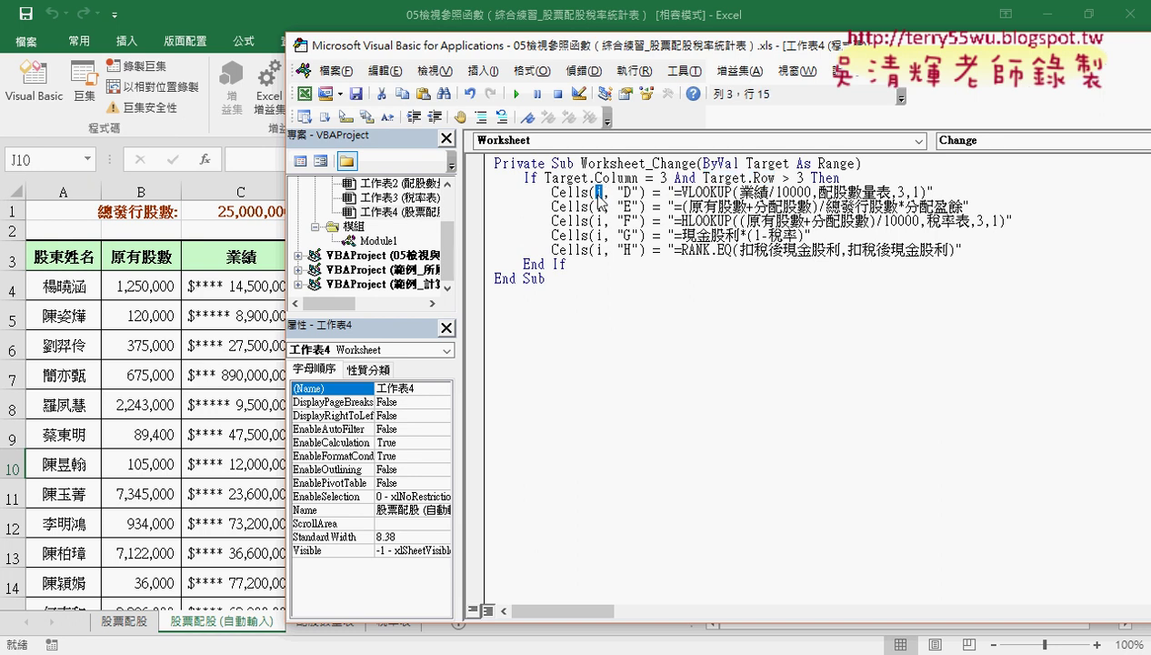
pyautogui.rightClick(596, 191)
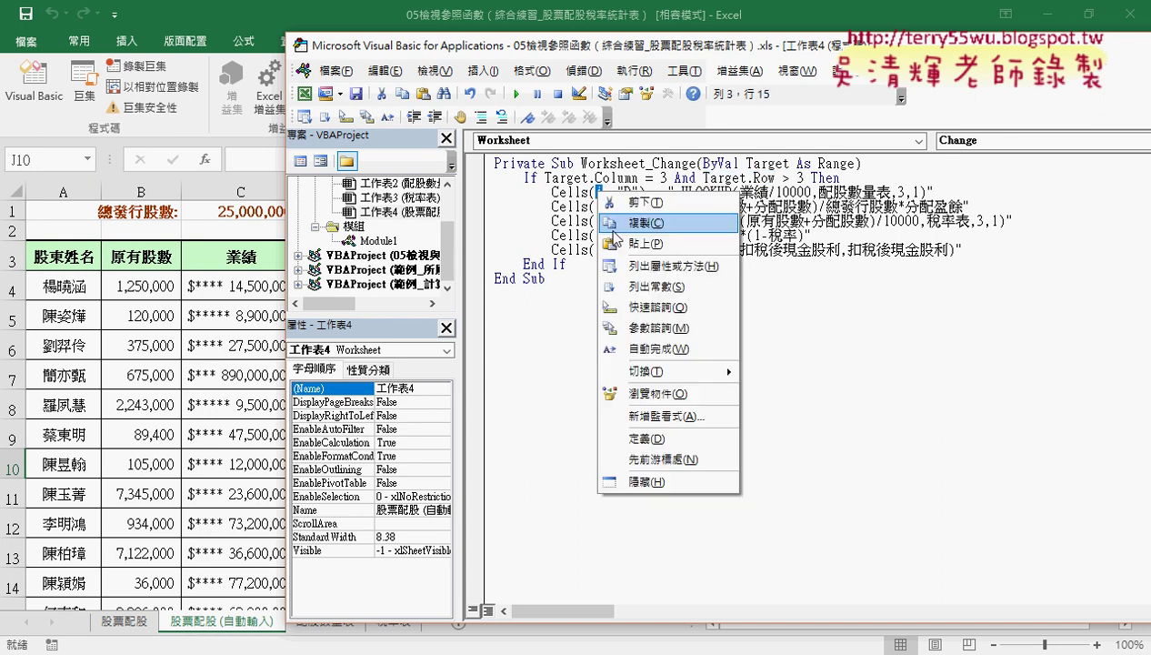
pyautogui.click(628, 228)
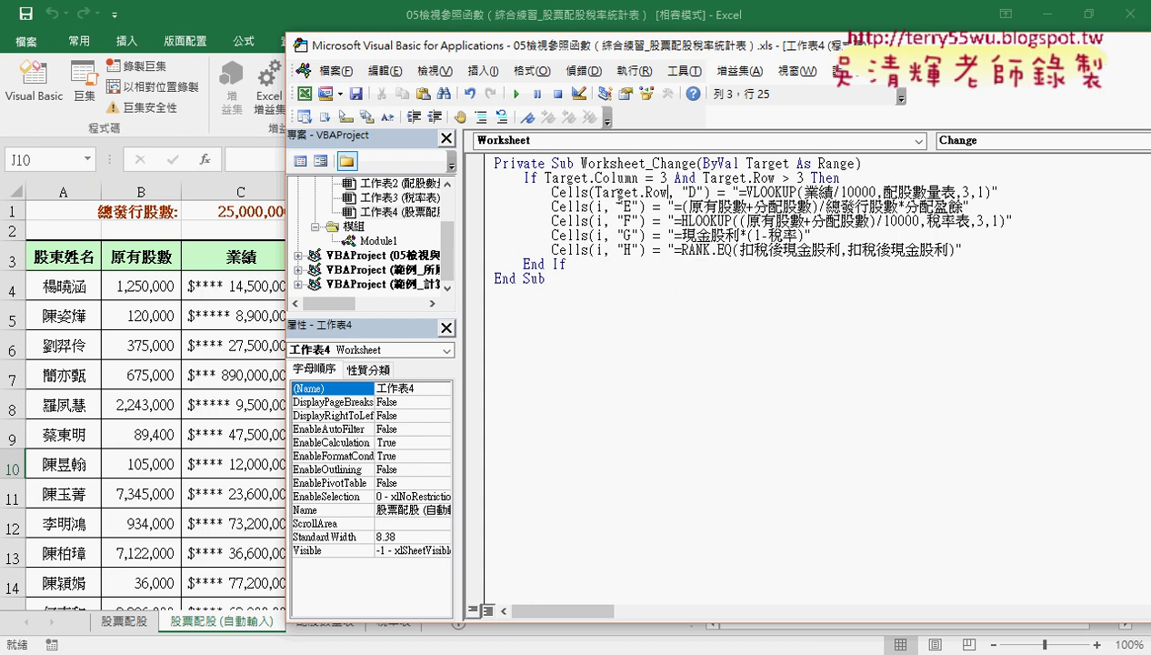
# - Replace i with Target.Row in the Cells E, F, G and H lines
pyautogui.doubleClick(598, 207)
pyautogui.rightClick(598, 207)
pyautogui.click(641, 266)
pyautogui.click(603, 221)
pyautogui.doubleClick(598, 221)
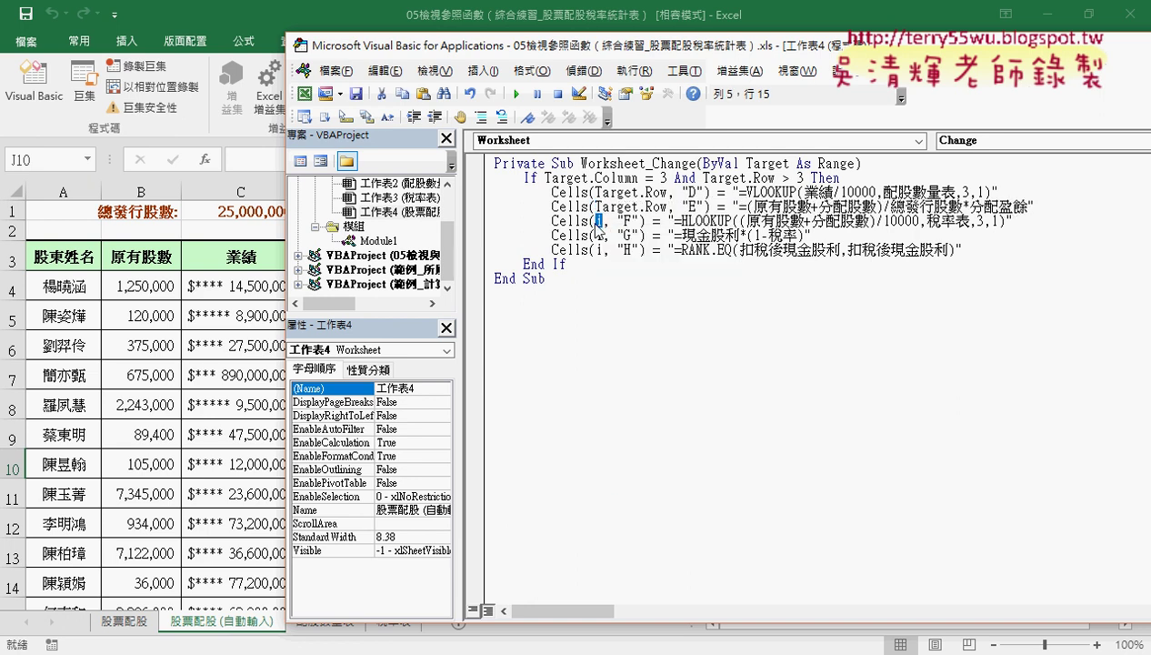
pyautogui.rightClick(598, 221)
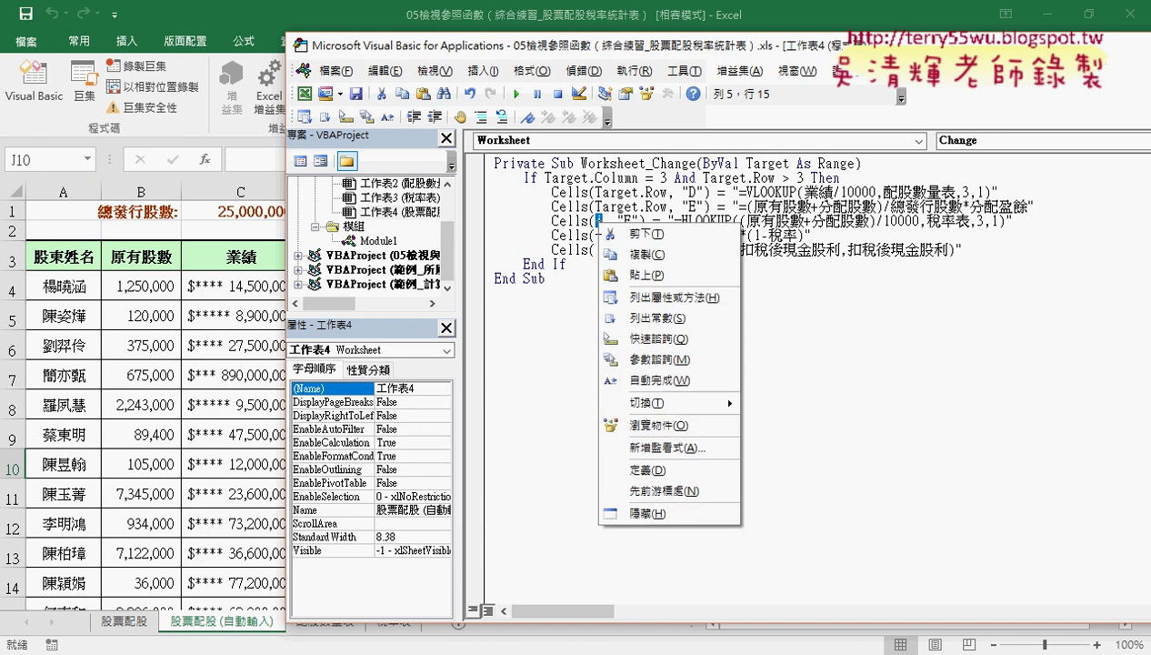
pyautogui.click(641, 275)
pyautogui.doubleClick(598, 234)
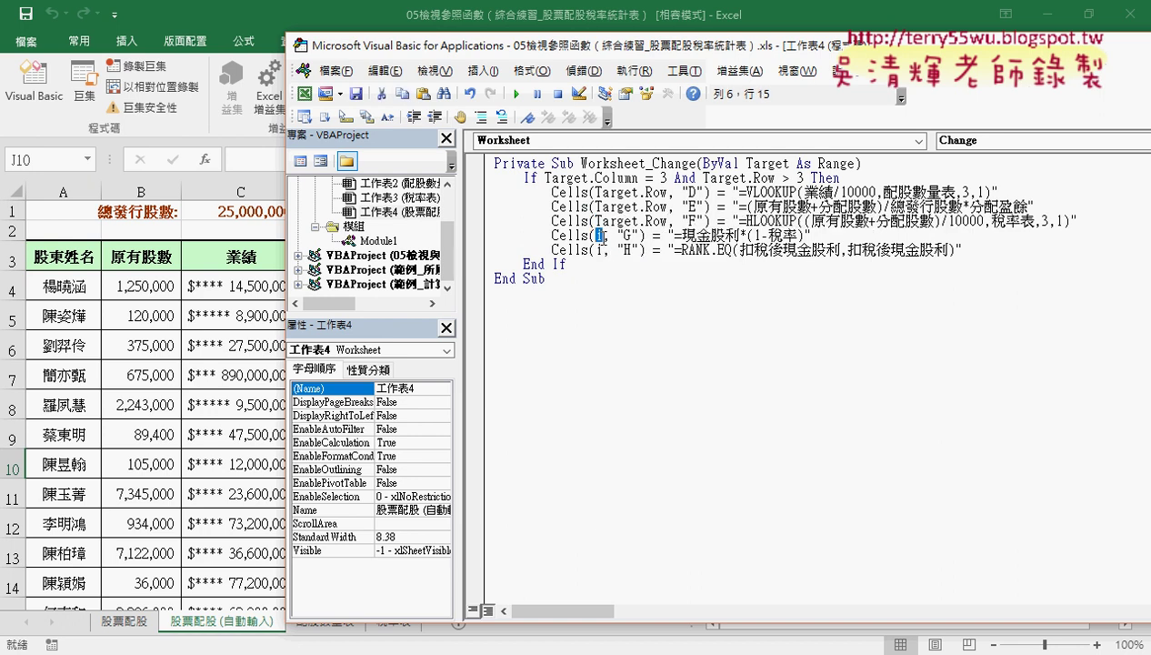
pyautogui.rightClick(598, 232)
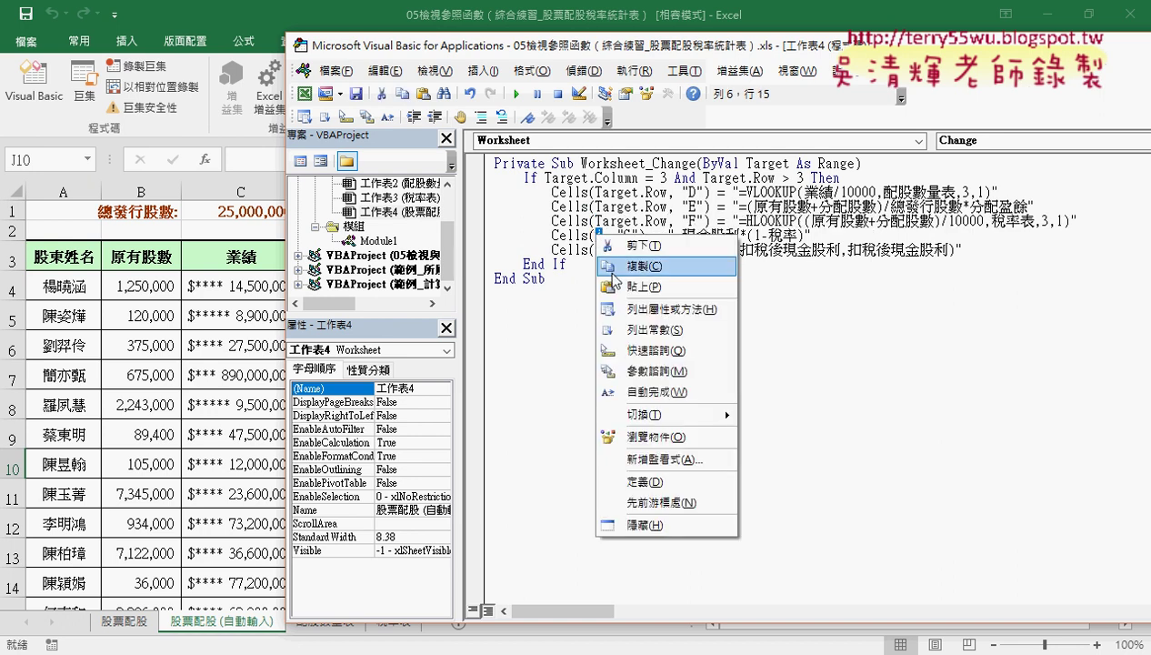
pyautogui.click(640, 287)
pyautogui.doubleClick(601, 249)
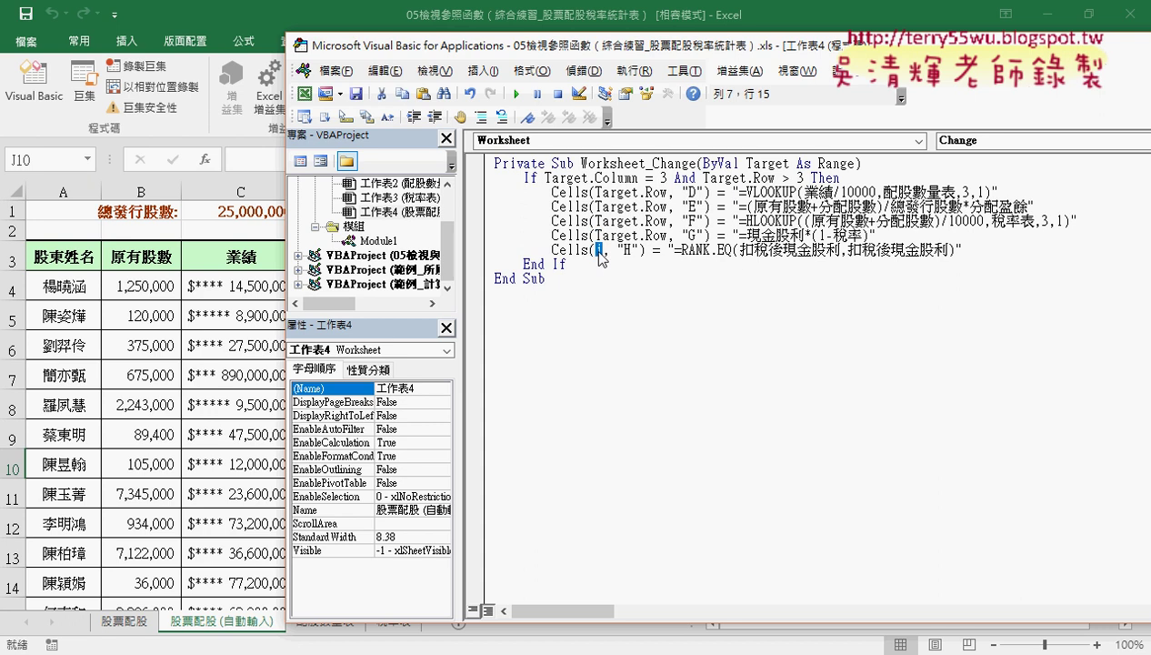
pyautogui.rightClick(600, 250)
pyautogui.click(641, 304)
pyautogui.click(680, 221)
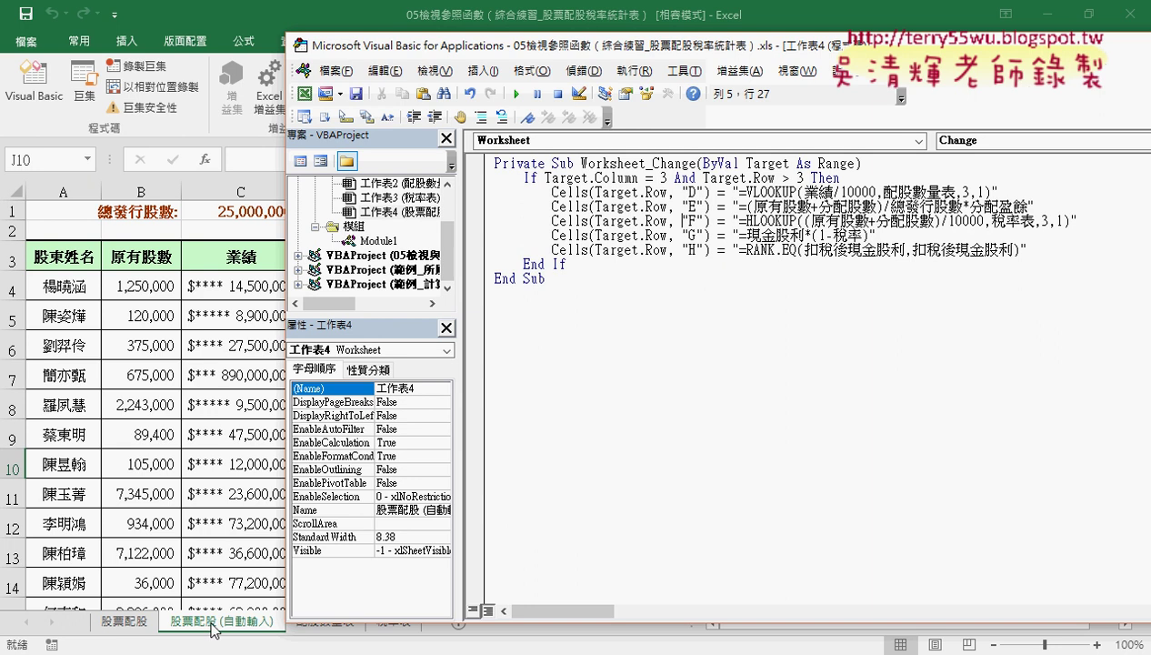
# - Clear the computed results in D4:H4 on the worksheet
pyautogui.hotkey('alt', 'F11')
pyautogui.click(250, 283)
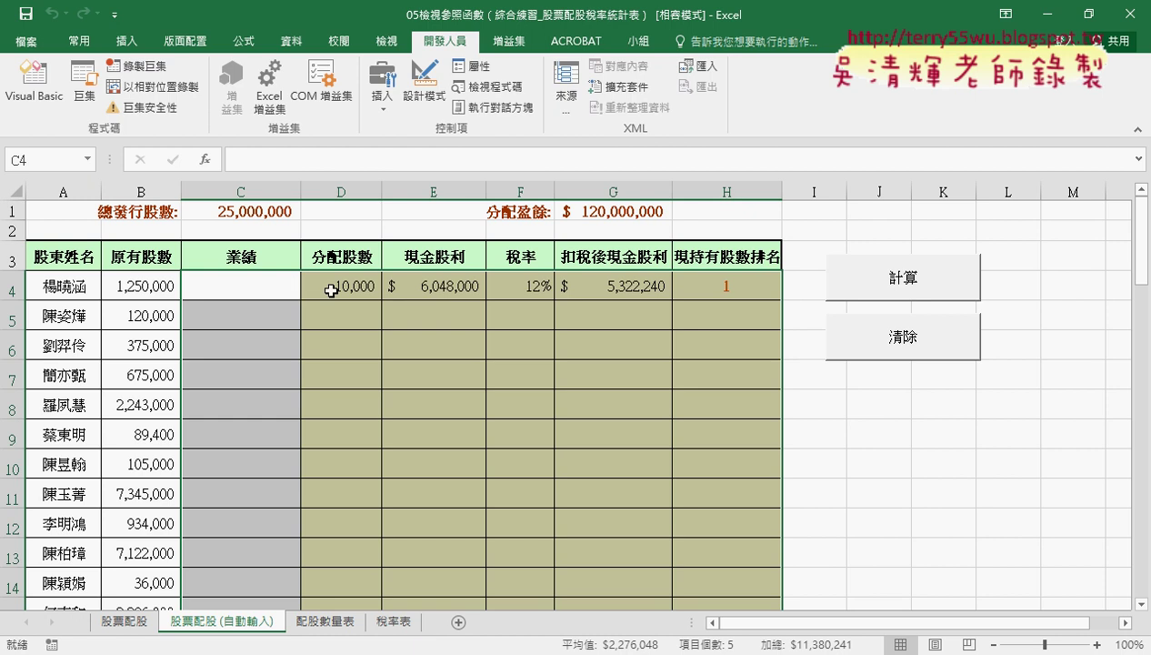
pyautogui.moveTo(320, 287); pyautogui.dragTo(732, 289)
pyautogui.press('Delete')
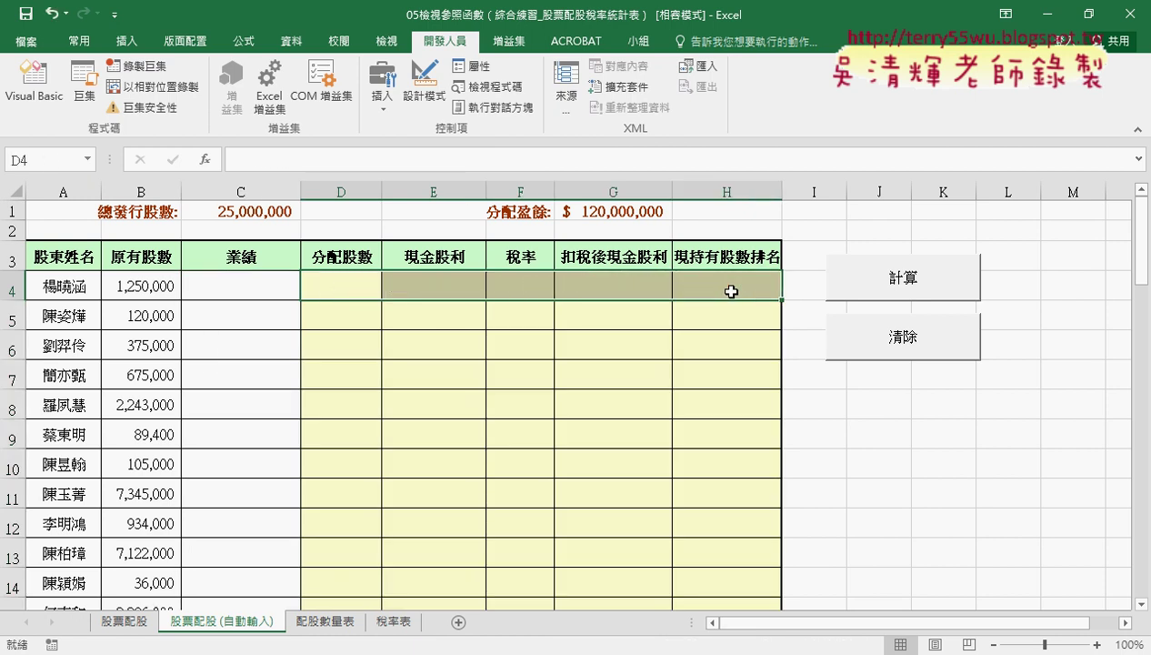
# - Select the empty D4:H4 cells and bring the VBA code editor back to the front
pyautogui.click(239, 285)
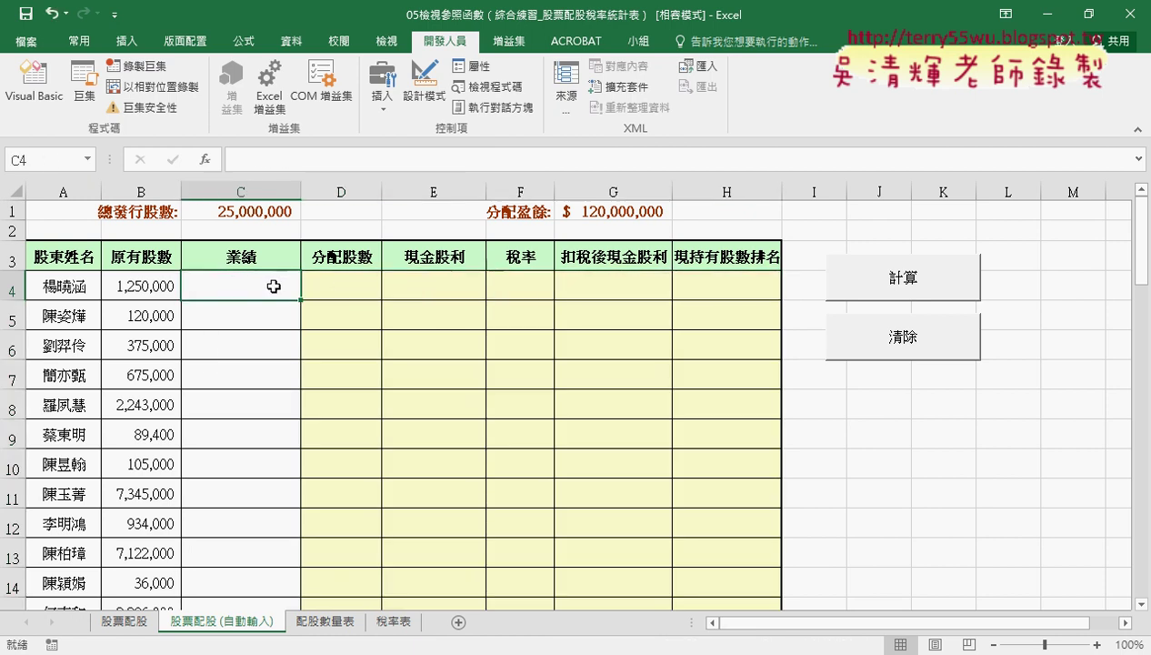
pyautogui.moveTo(334, 287); pyautogui.dragTo(736, 289)
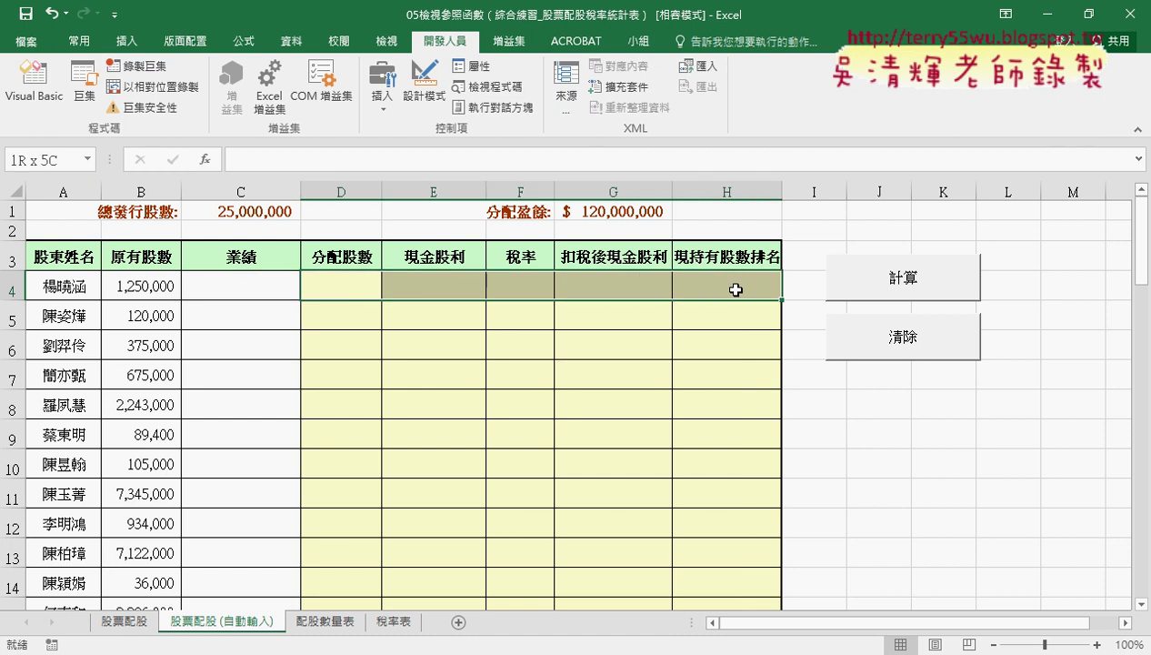
pyautogui.click(540, 654)
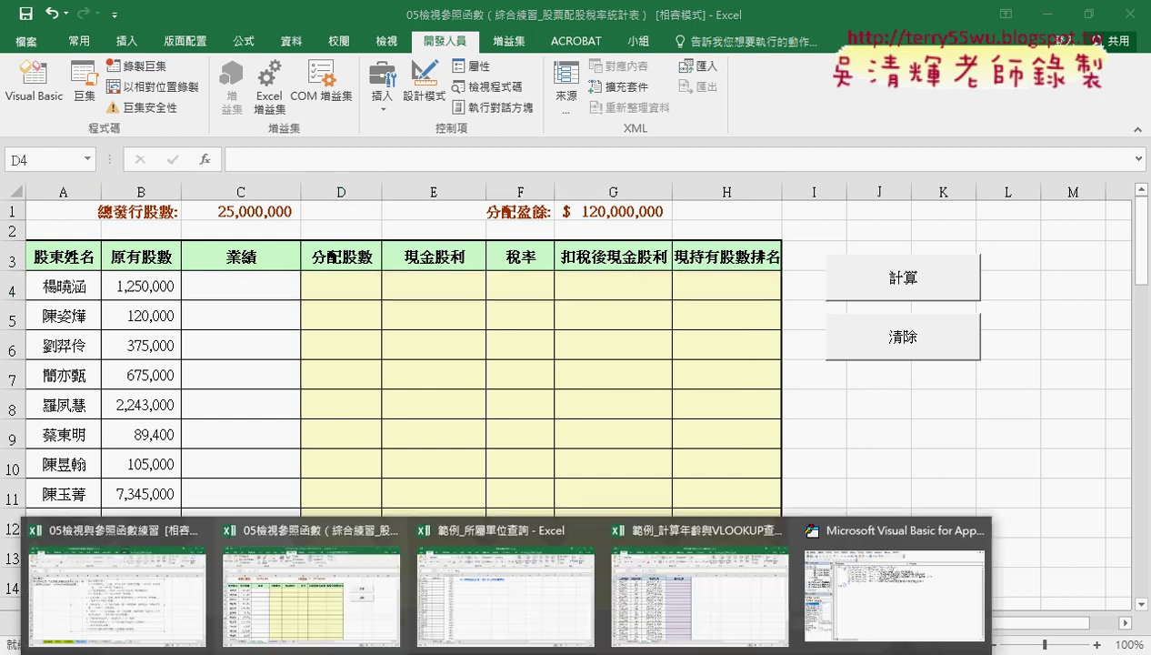
pyautogui.click(891, 605)
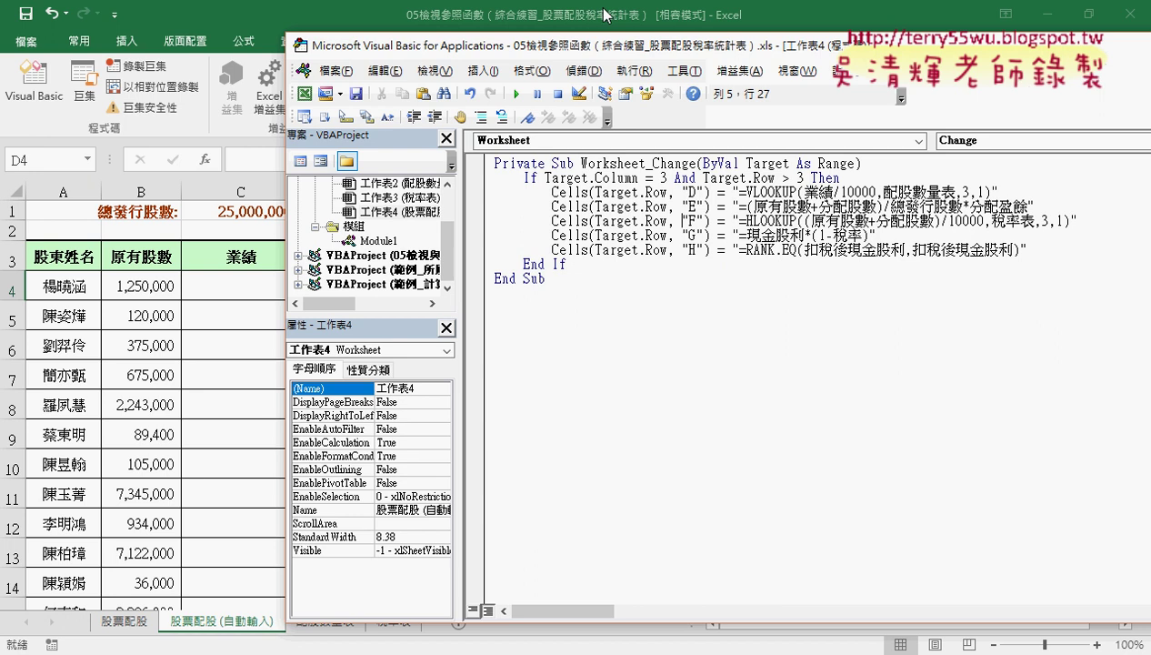
# - Set a breakpoint on the If Target.Column line, then enter 12300000 in C4
pyautogui.moveTo(591, 45); pyautogui.dragTo(702, 49)
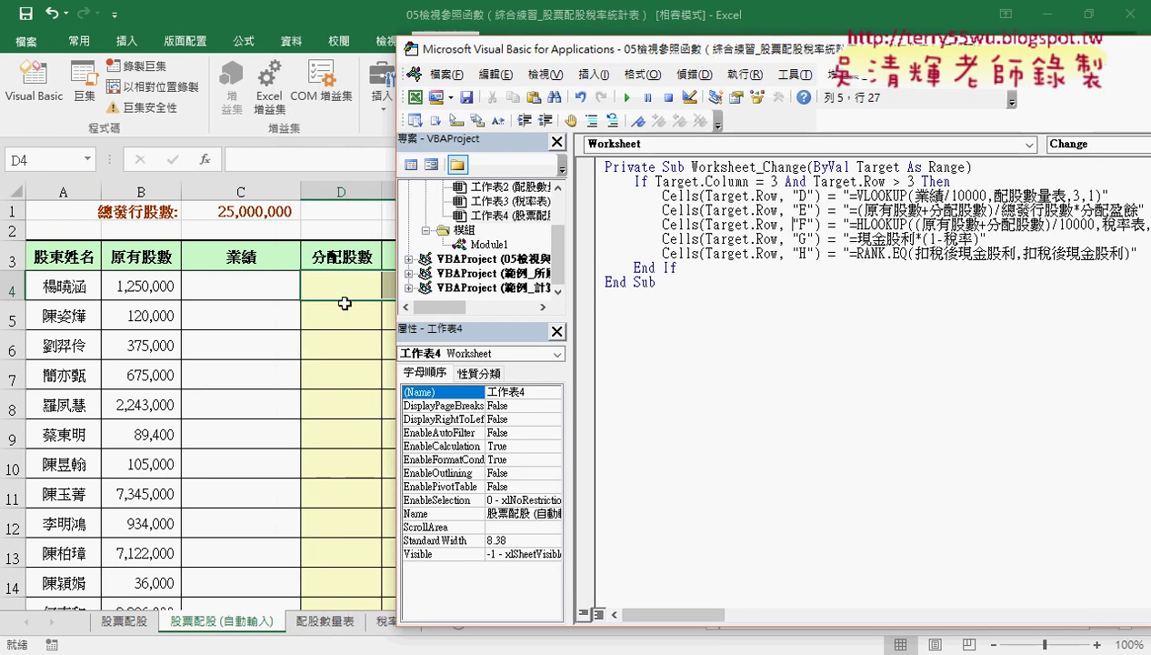
pyautogui.click(588, 182)
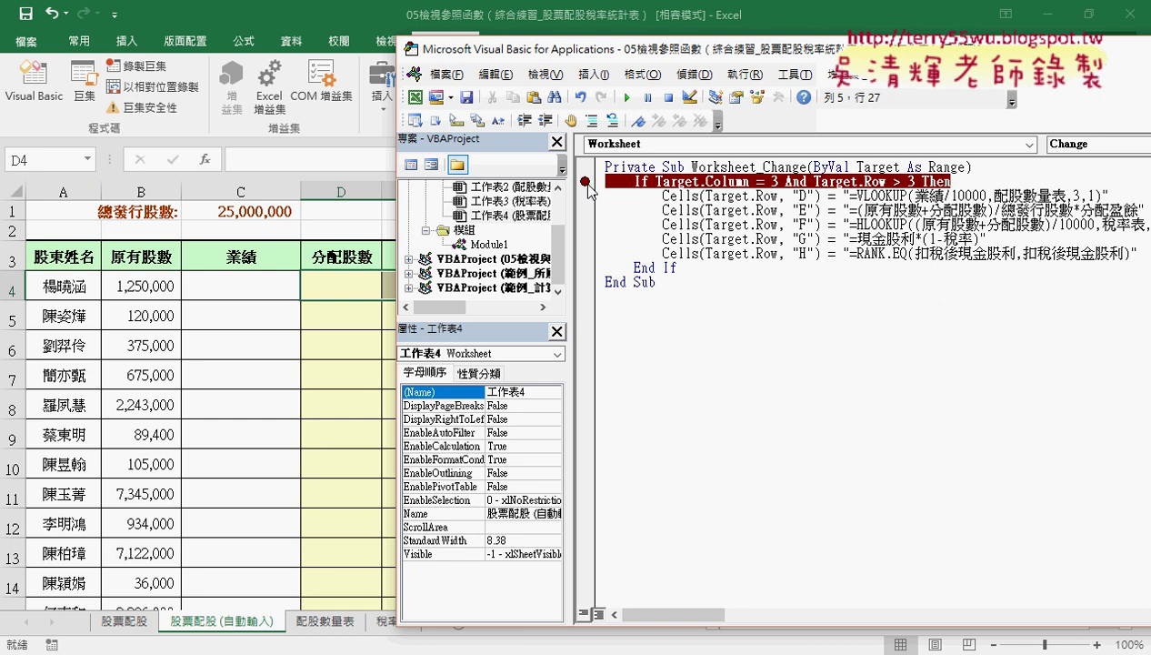
pyautogui.click(206, 296)
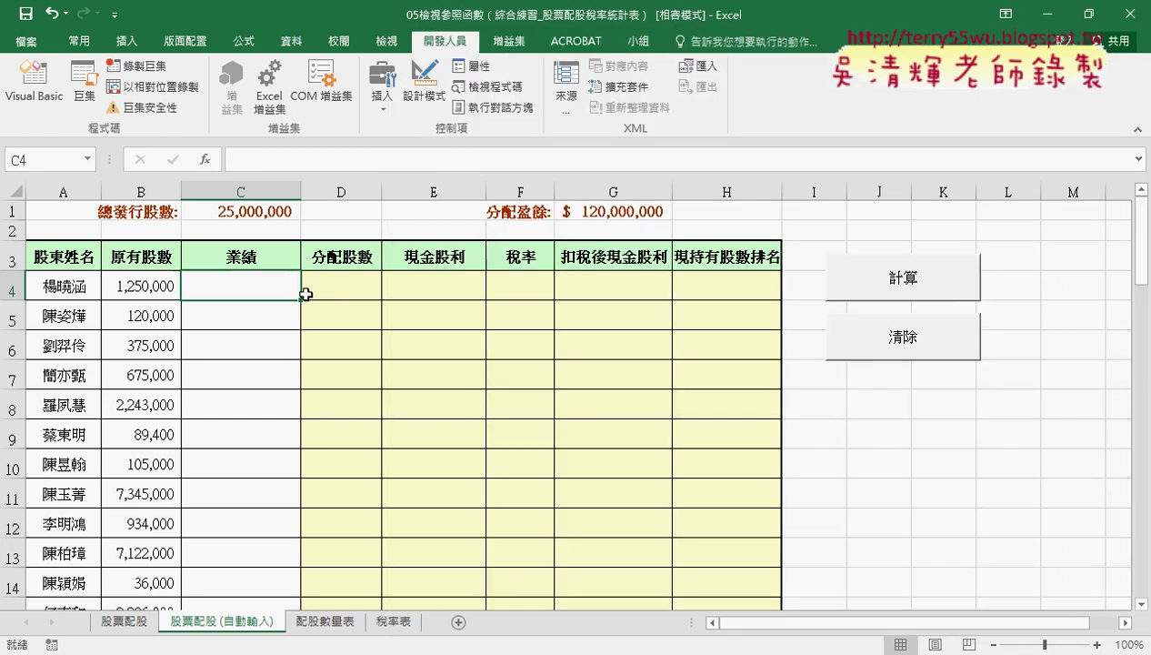
pyautogui.write('1')
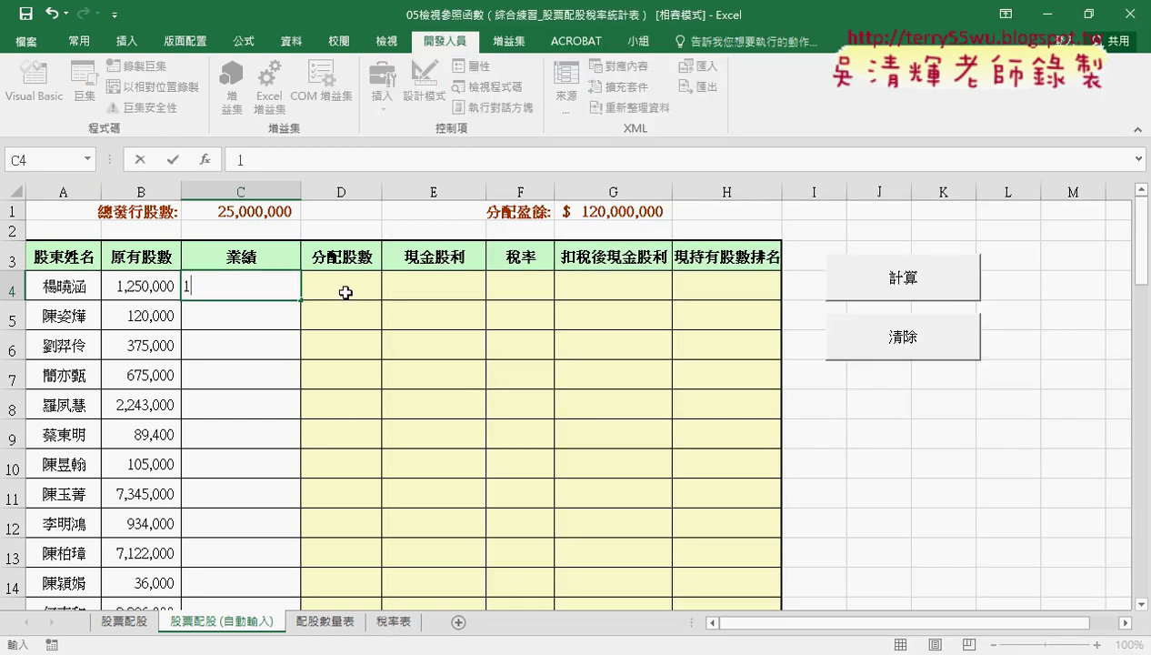
pyautogui.write('23000')
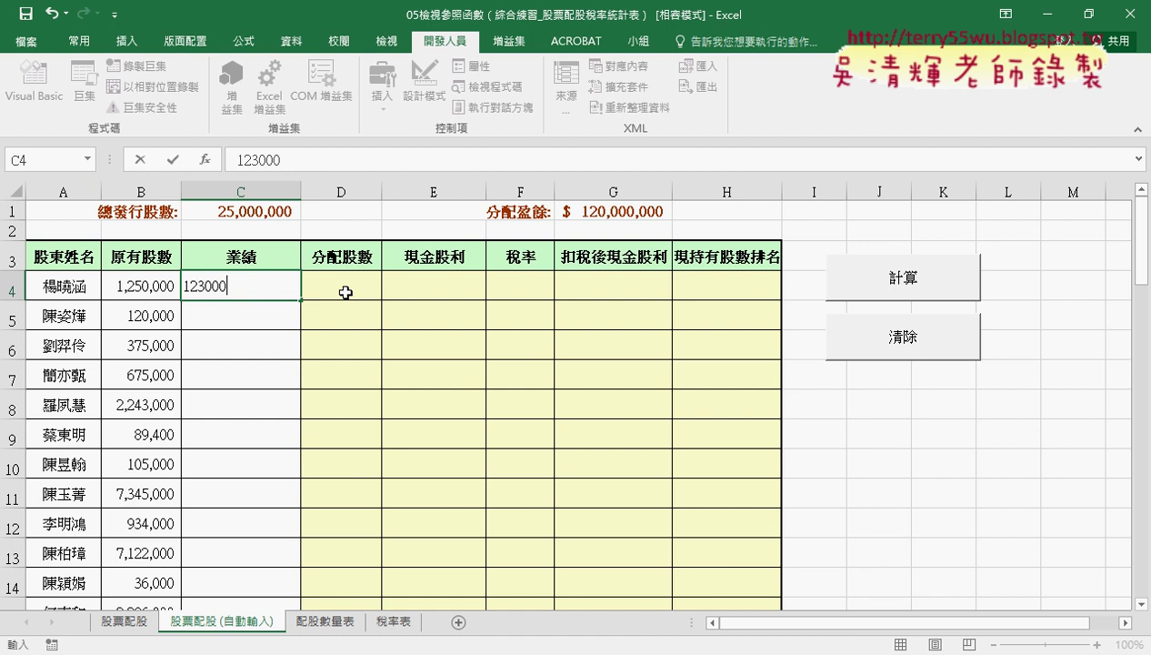
pyautogui.write('00')
pyautogui.press('Return')
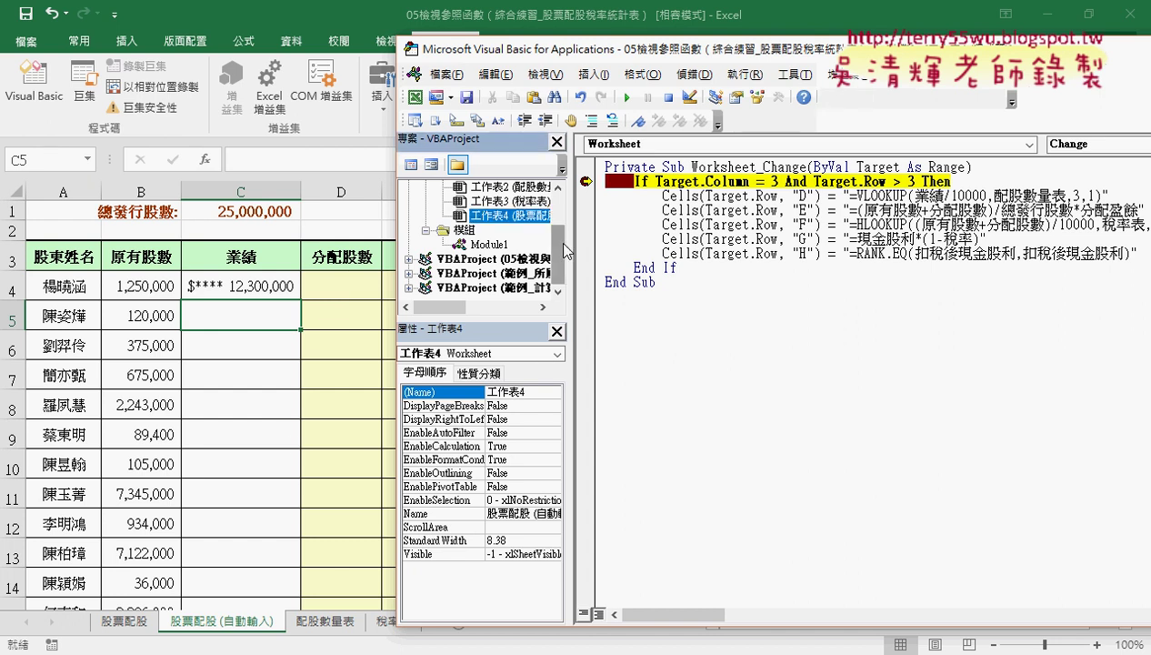
# - Inspect the Target values in the paused Worksheet_Change code
pyautogui.click(509, 243)
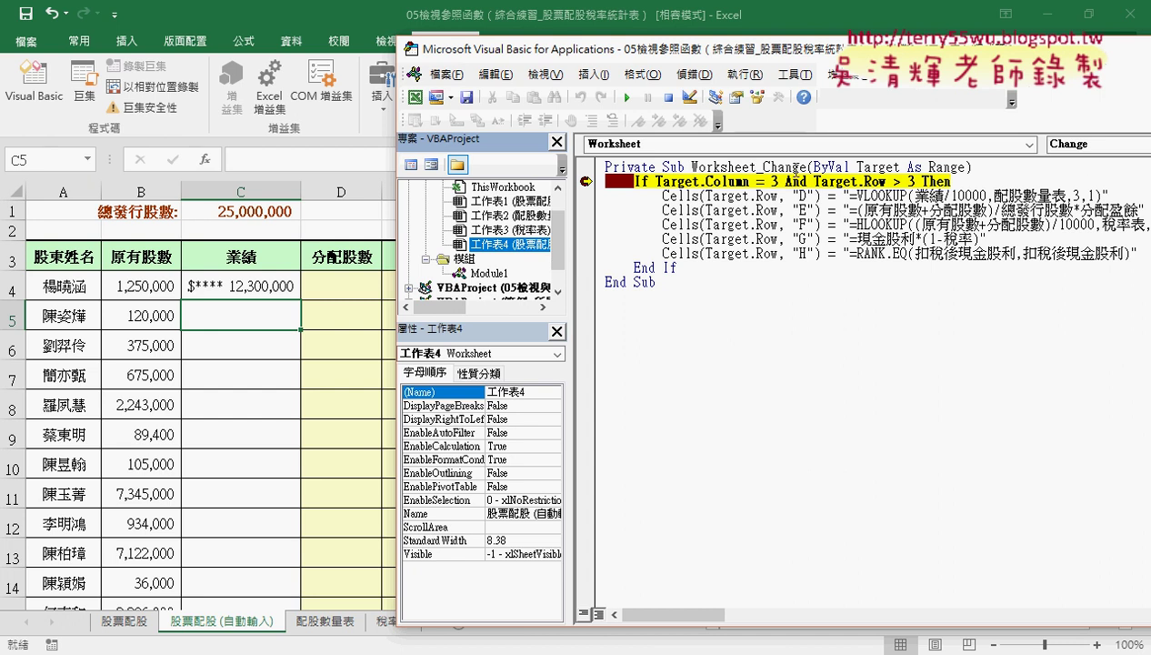
pyautogui.moveTo(860, 165)
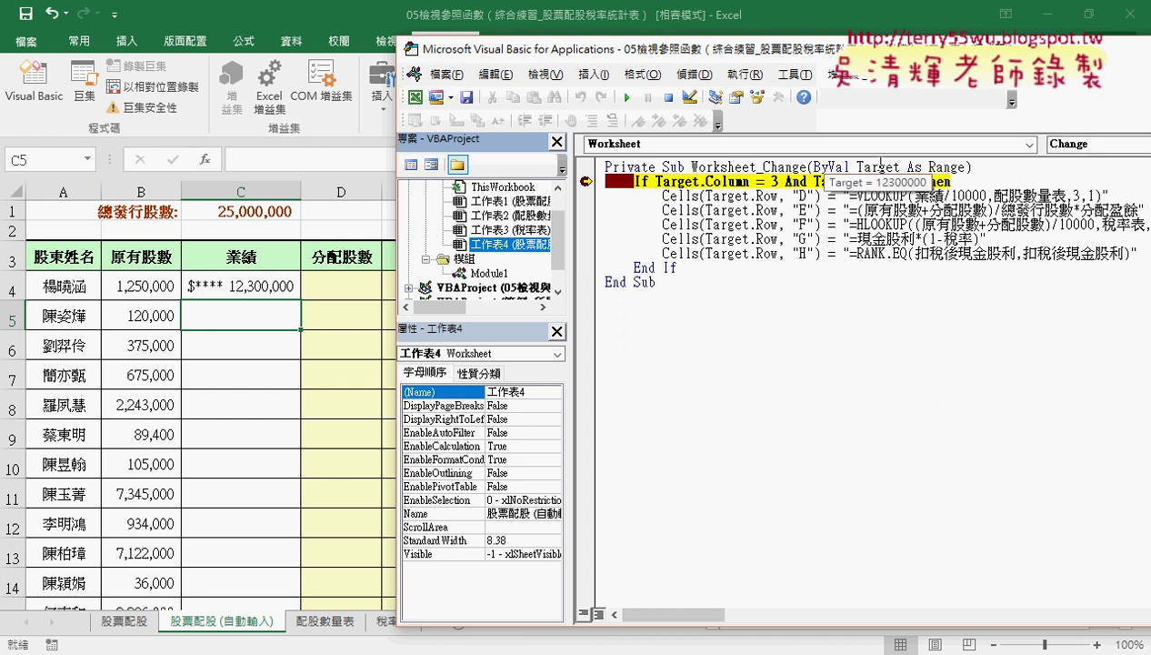
pyautogui.moveTo(697, 181)
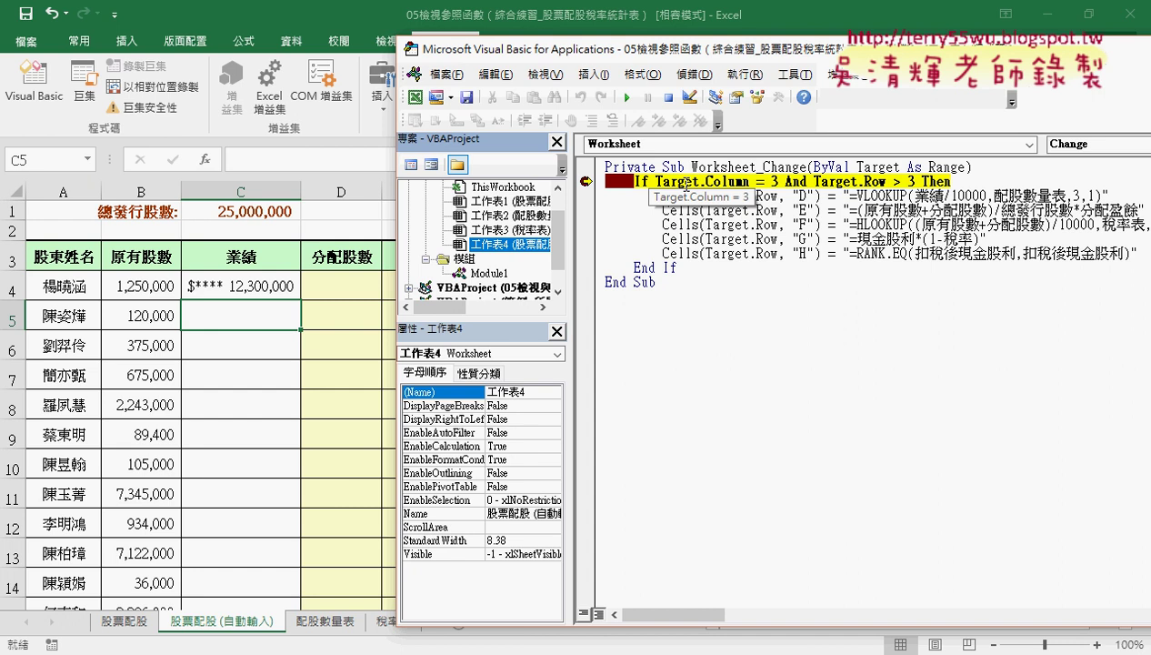
pyautogui.moveTo(834, 185)
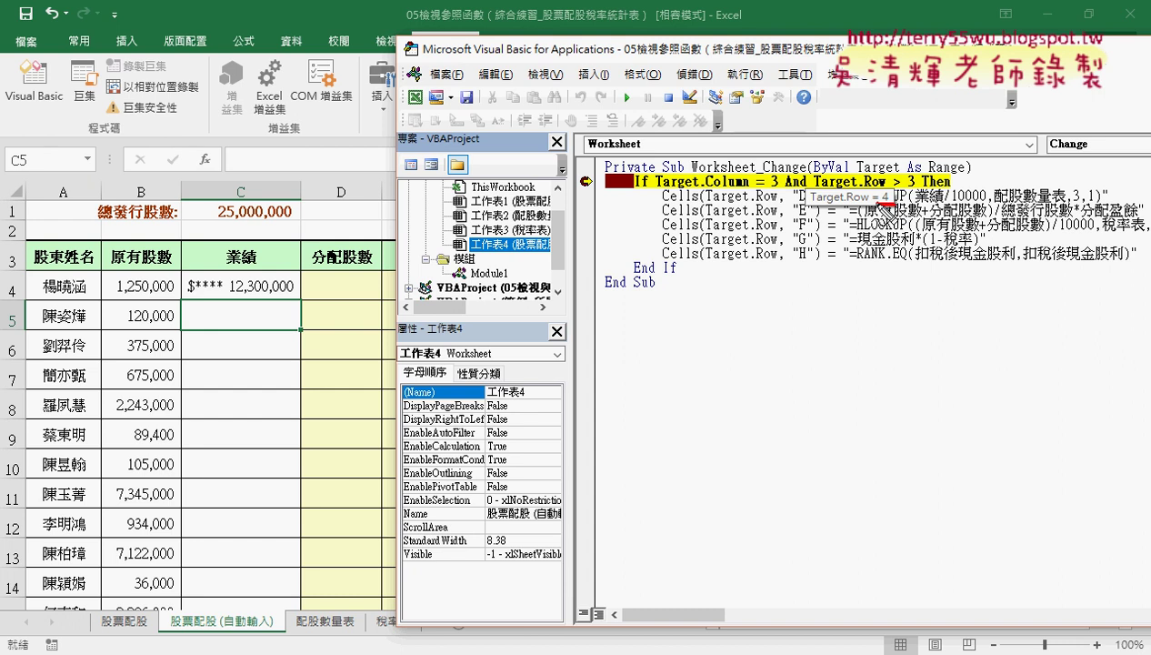
pyautogui.moveTo(875, 188); pyautogui.dragTo(894, 206)
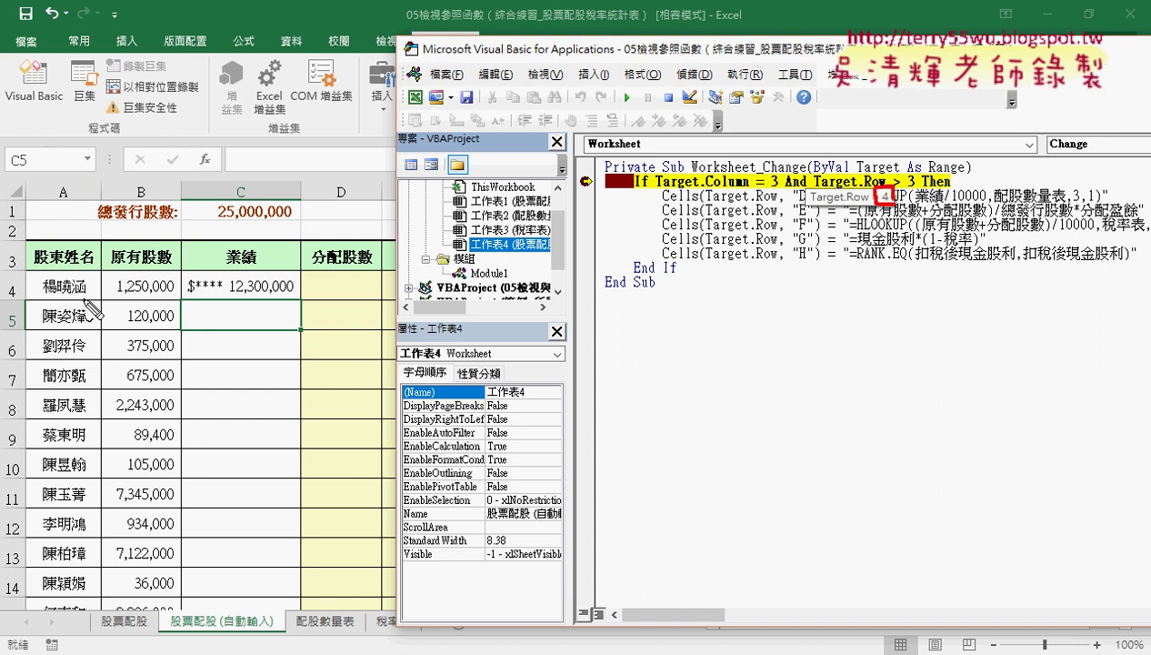
pyautogui.moveTo(14, 305); pyautogui.dragTo(9, 298)
pyautogui.moveTo(281, 306); pyautogui.dragTo(300, 305)
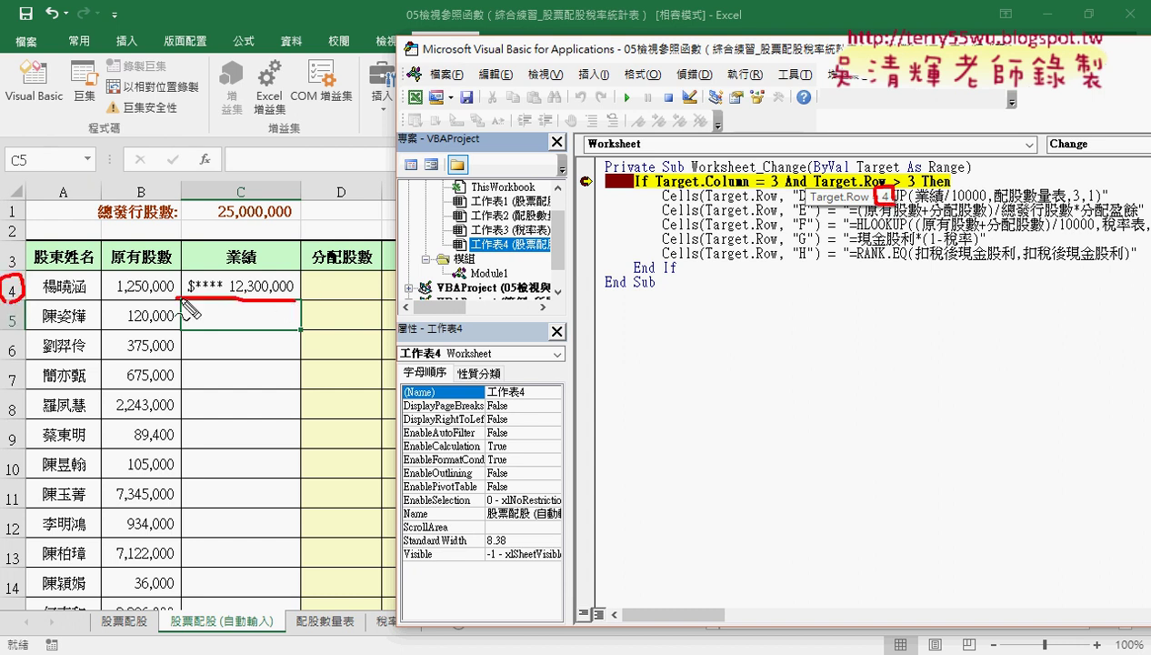
pyautogui.moveTo(233, 169); pyautogui.dragTo(266, 195)
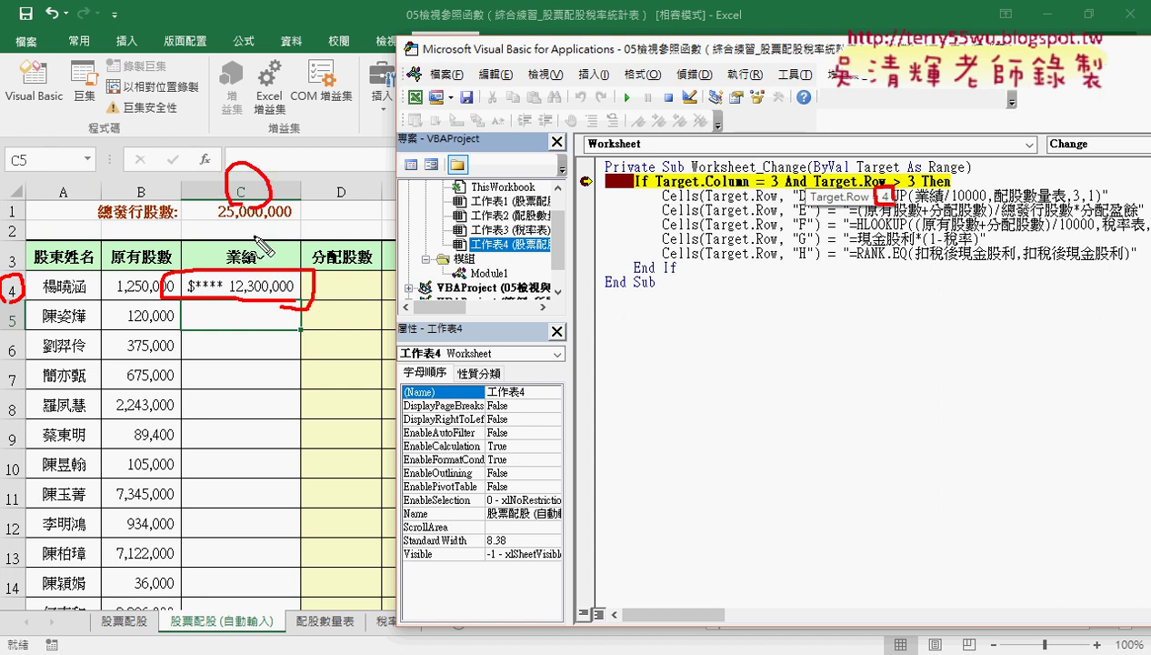
pyautogui.moveTo(752, 192); pyautogui.dragTo(656, 193)
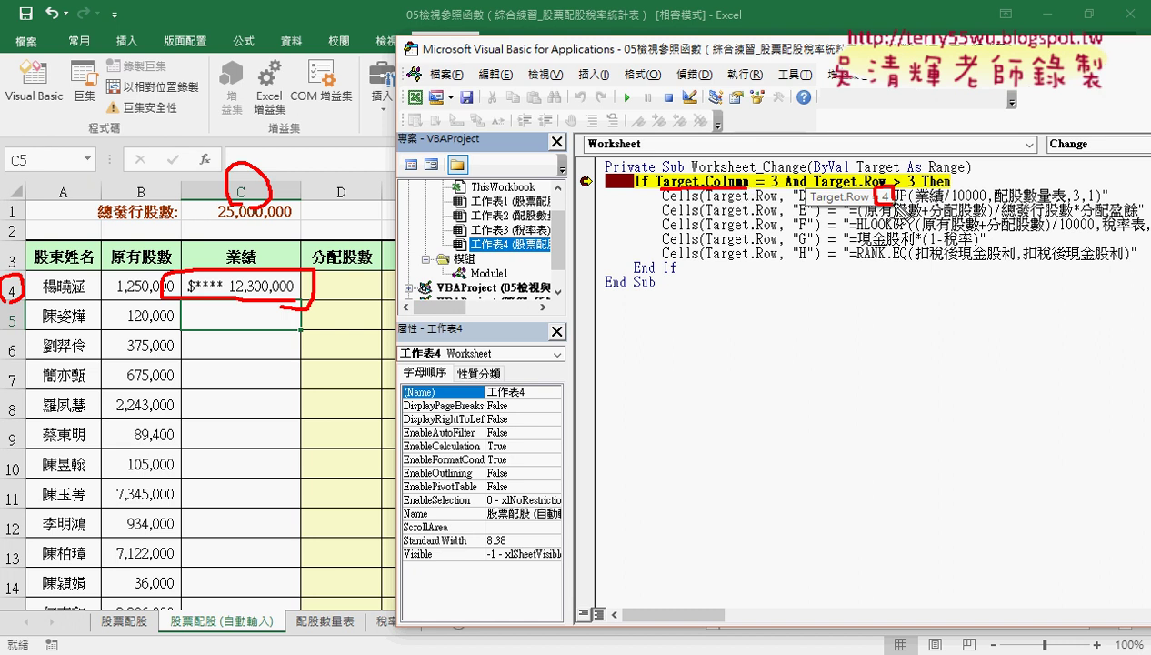
pyautogui.press('Escape')
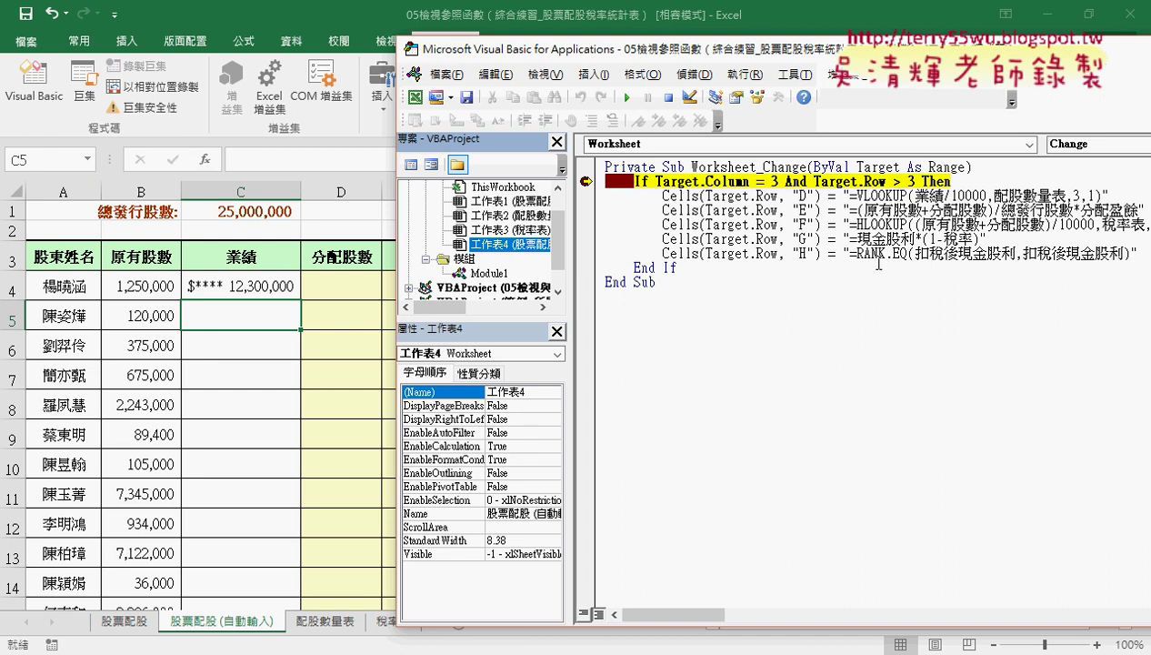
# - Step through with F8 so D4 receives 35,000
pyautogui.press('F8')
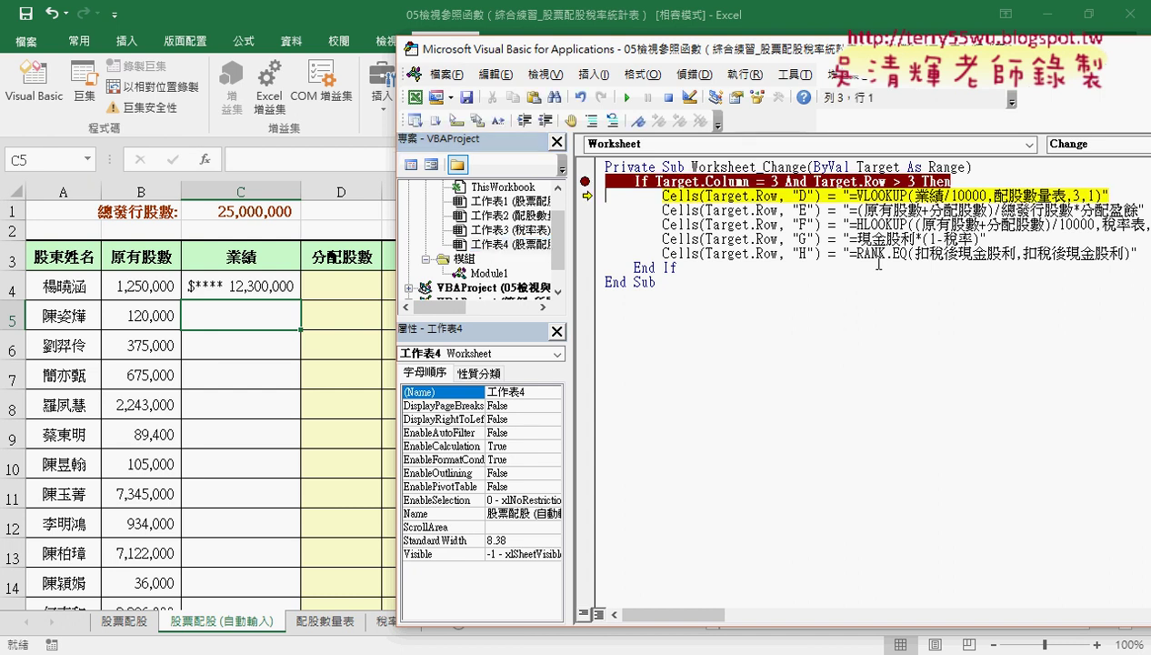
pyautogui.moveTo(744, 196)
pyautogui.moveTo(776, 35)
pyautogui.mouseDown()
pyautogui.moveTo(576, 316)
pyautogui.moveTo(529, 335)
pyautogui.mouseUp()
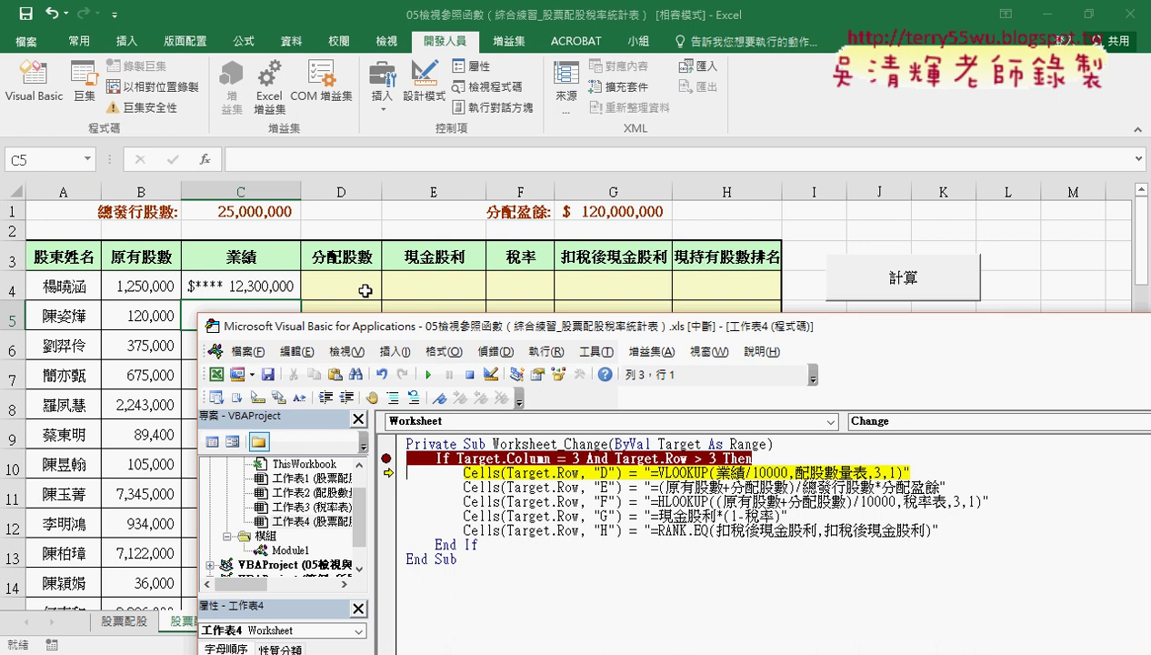
pyautogui.click(500, 472)
pyautogui.press('F8')
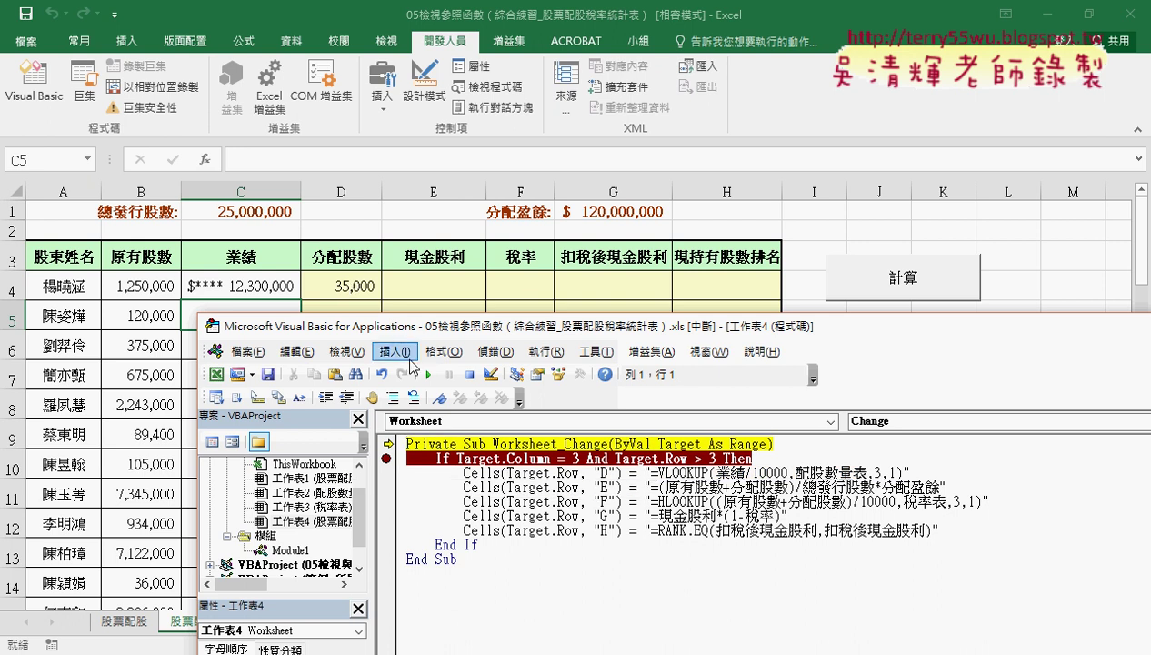
# - Remove the If-line breakpoint and resume the macro to fill row 4's remaining results
pyautogui.click(644, 501)
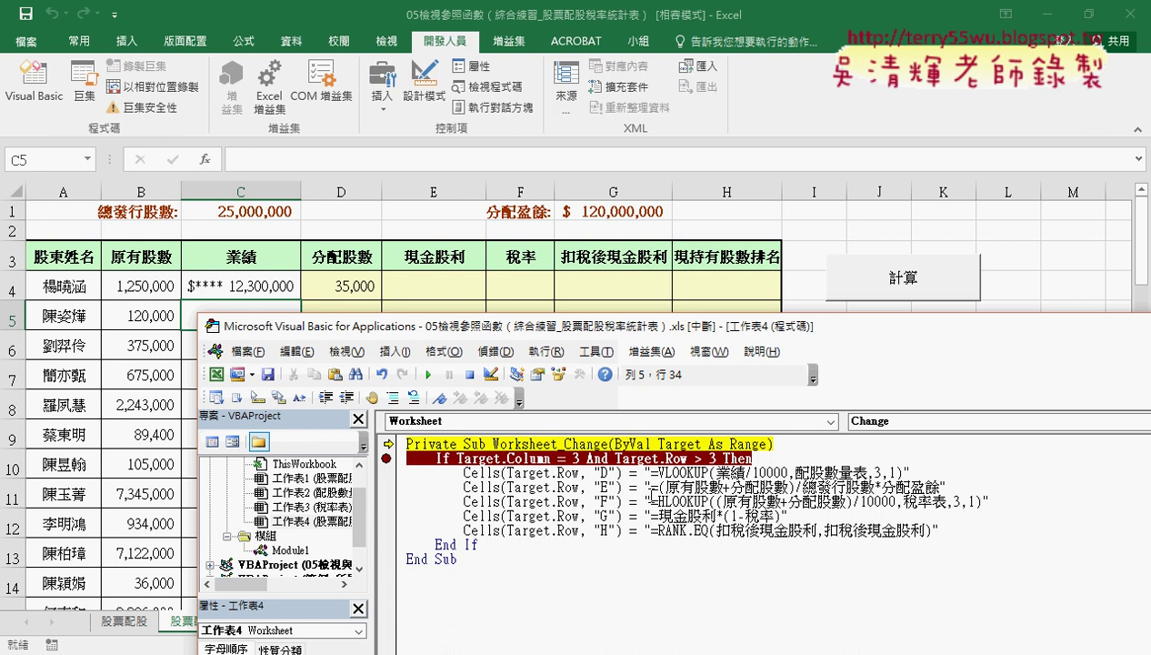
pyautogui.moveTo(543, 500)
pyautogui.click(427, 374)
pyautogui.click(388, 459)
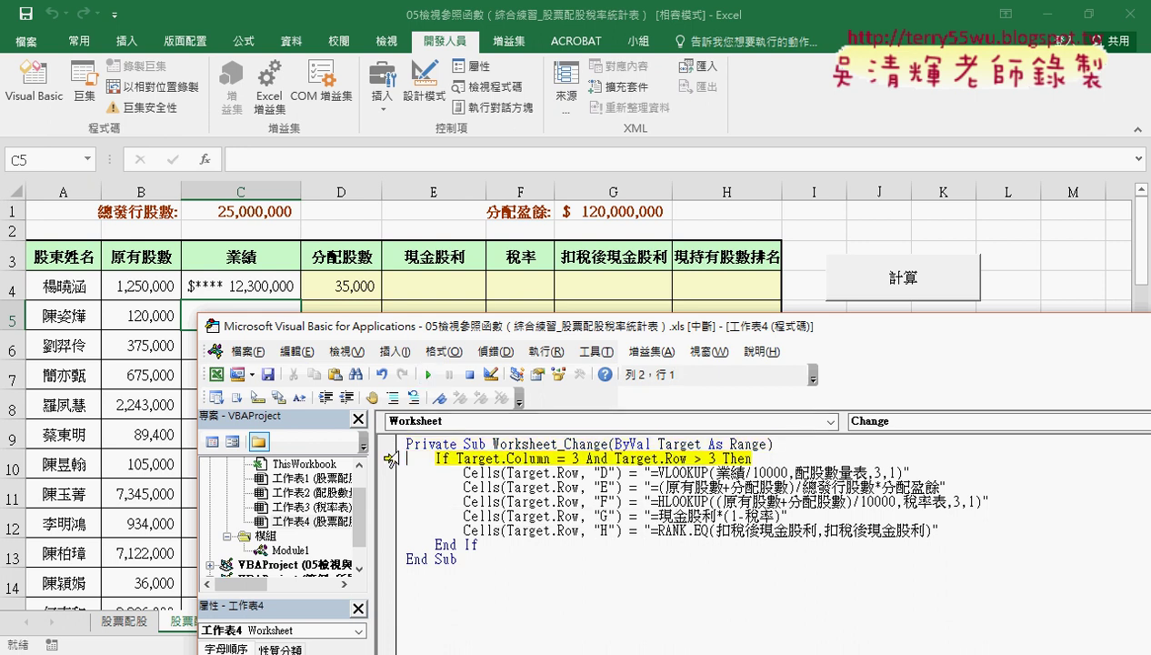
pyautogui.click(430, 374)
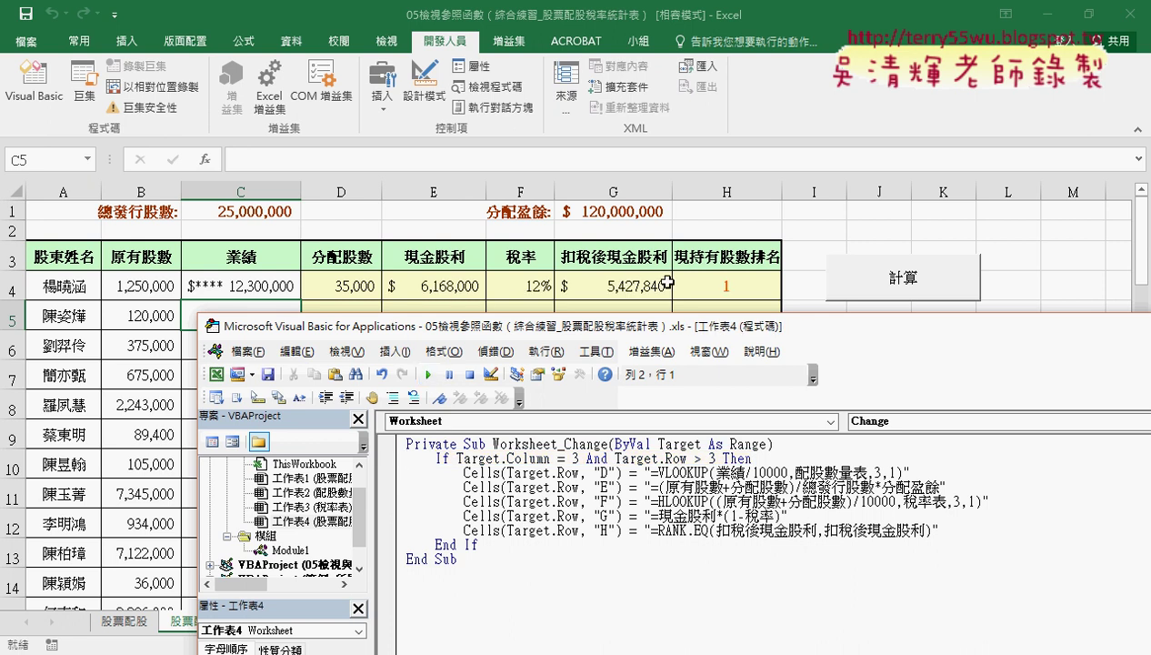
pyautogui.click(241, 307)
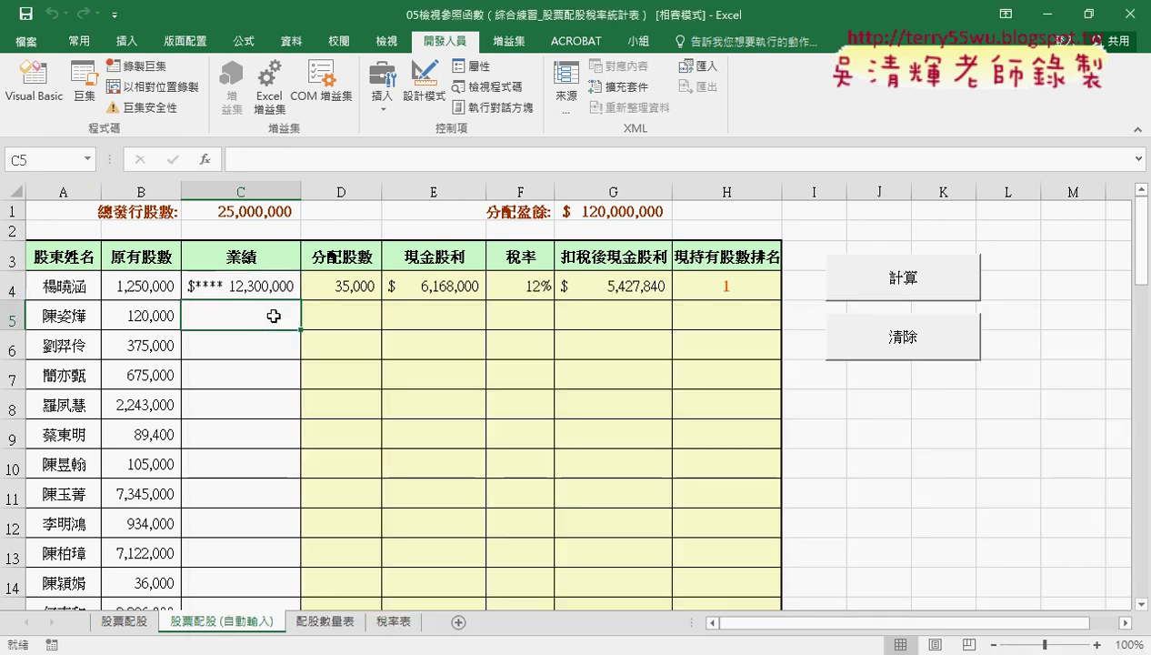
# - Enter 24,000,000 as the second shareholder's 業績 in C5
pyautogui.write('12')
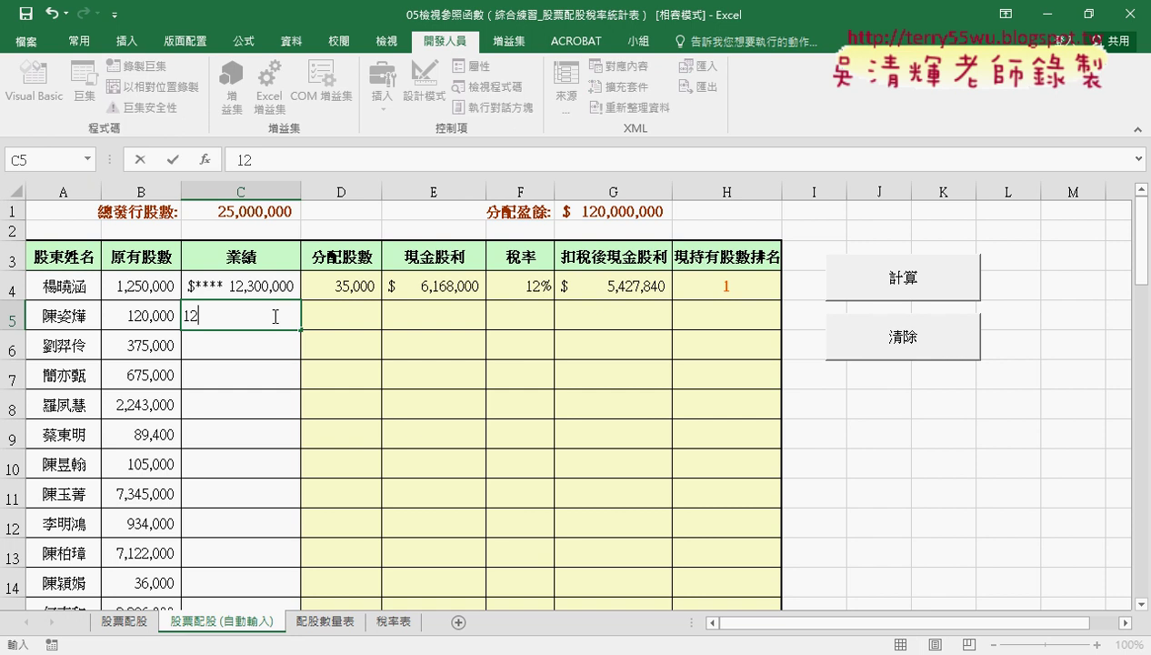
pyautogui.press('BackSpace')
pyautogui.press('BackSpace')
pyautogui.write('24,000,0')
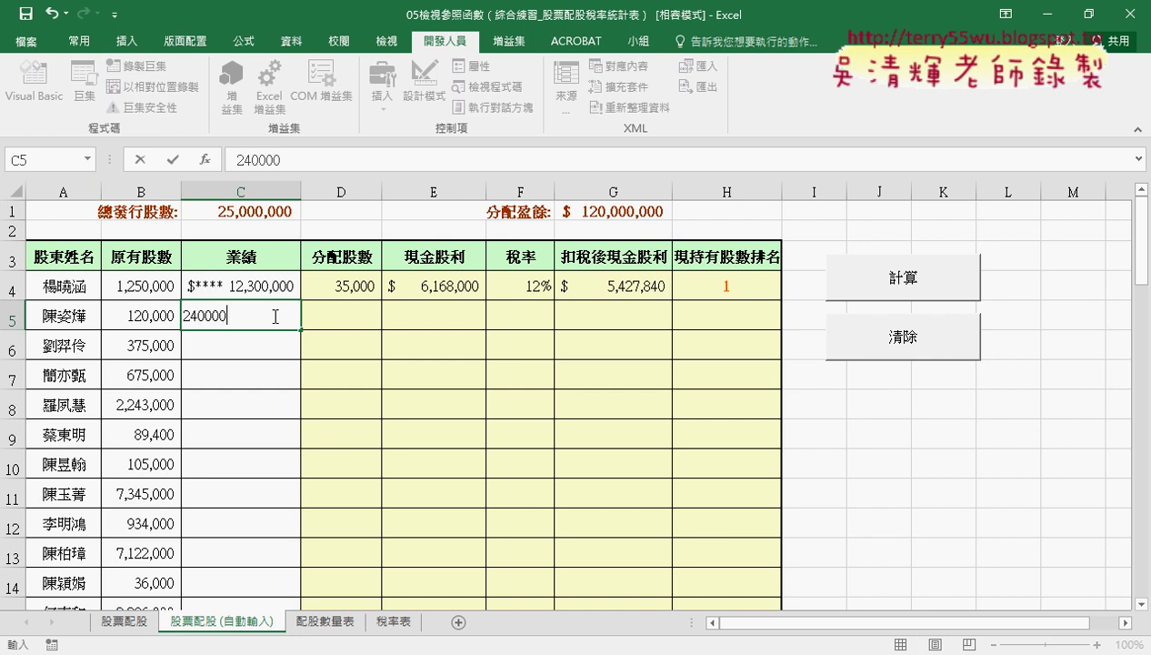
pyautogui.write('00')
pyautogui.press('Return')
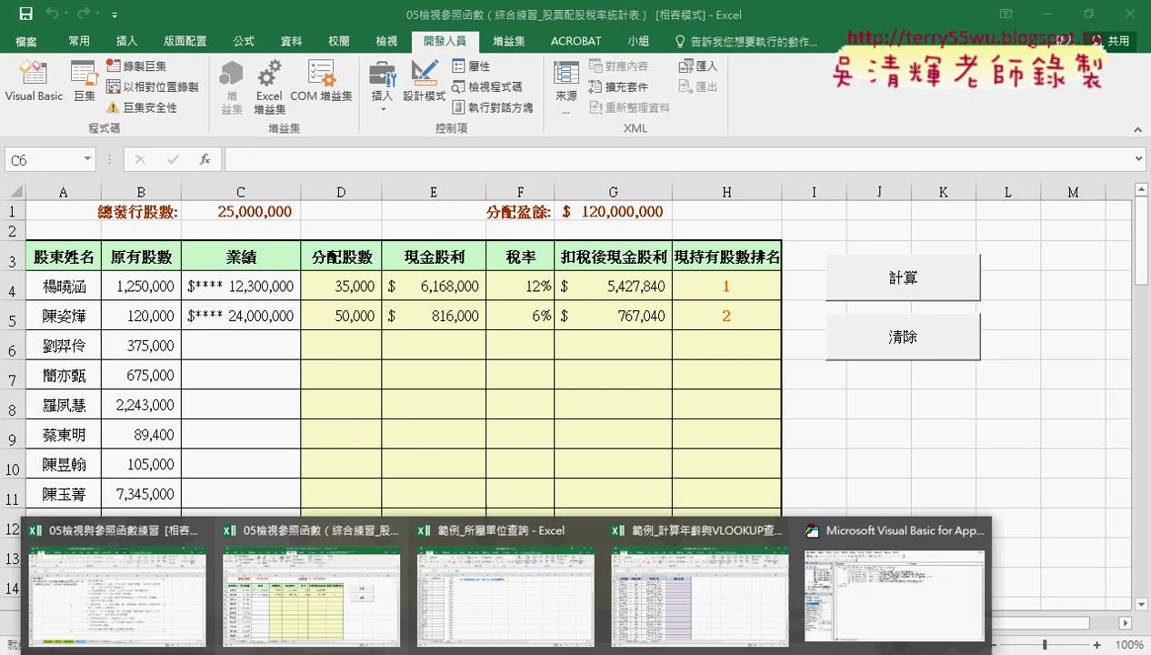
# - Check the code editor, then clear C5's 24,000,000 and inspect the D5:H5 formulas
pyautogui.moveTo(505, 650)
pyautogui.click(846, 599)
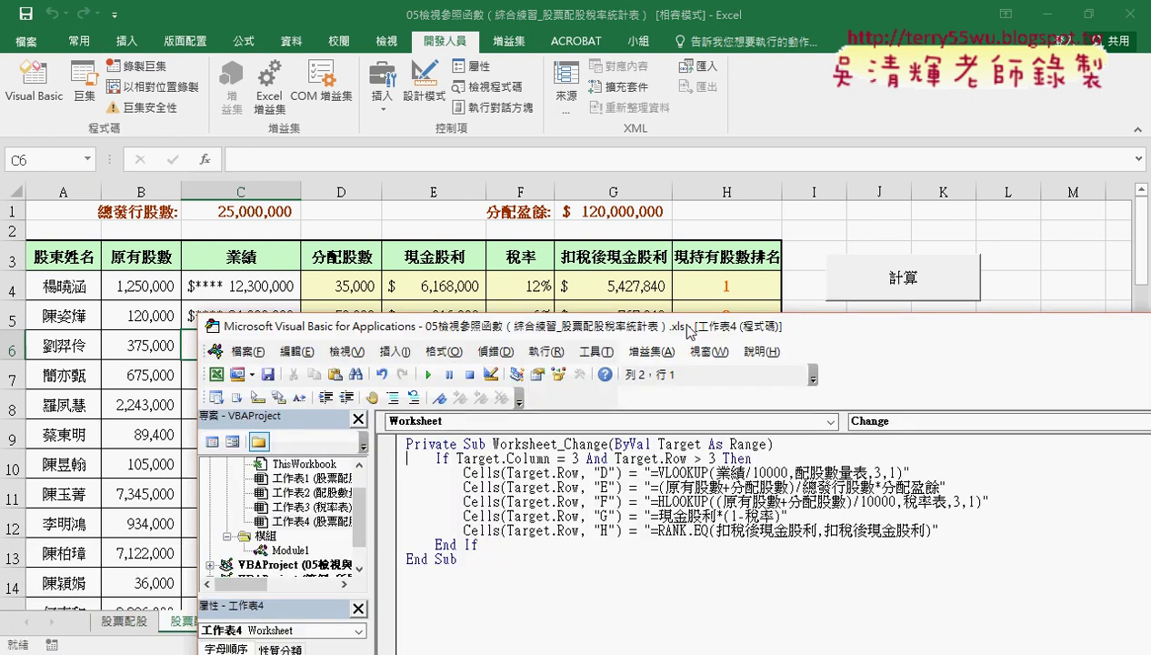
pyautogui.moveTo(765, 263)
pyautogui.mouseDown()
pyautogui.moveTo(806, 148)
pyautogui.moveTo(852, 100)
pyautogui.mouseUp()
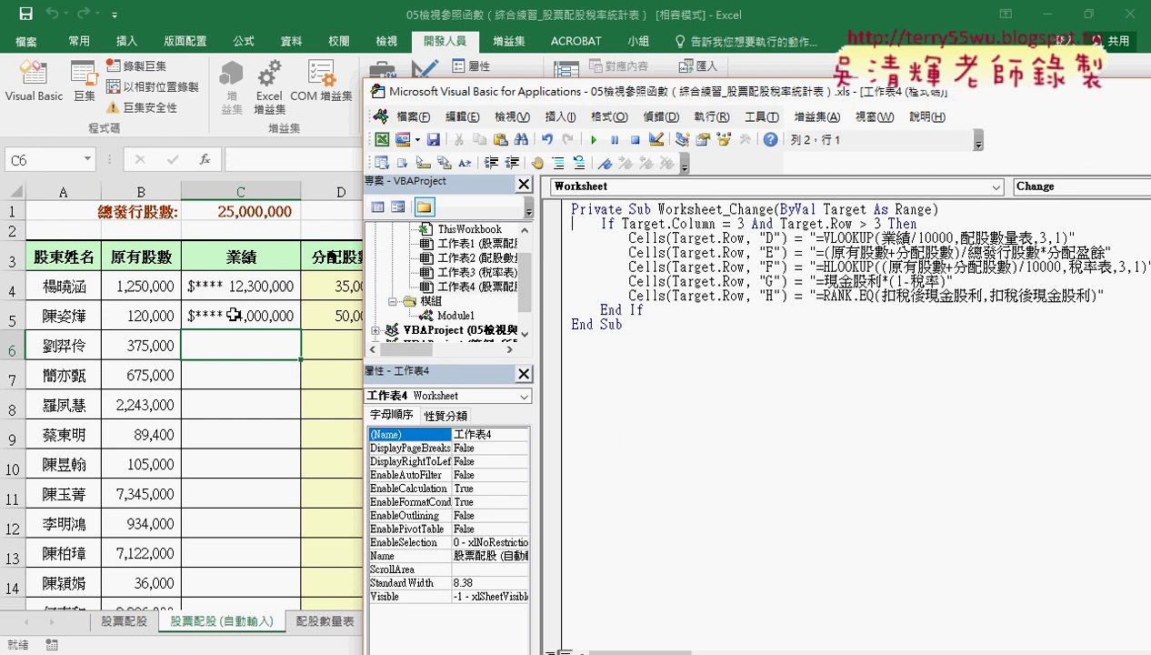
pyautogui.click(234, 315)
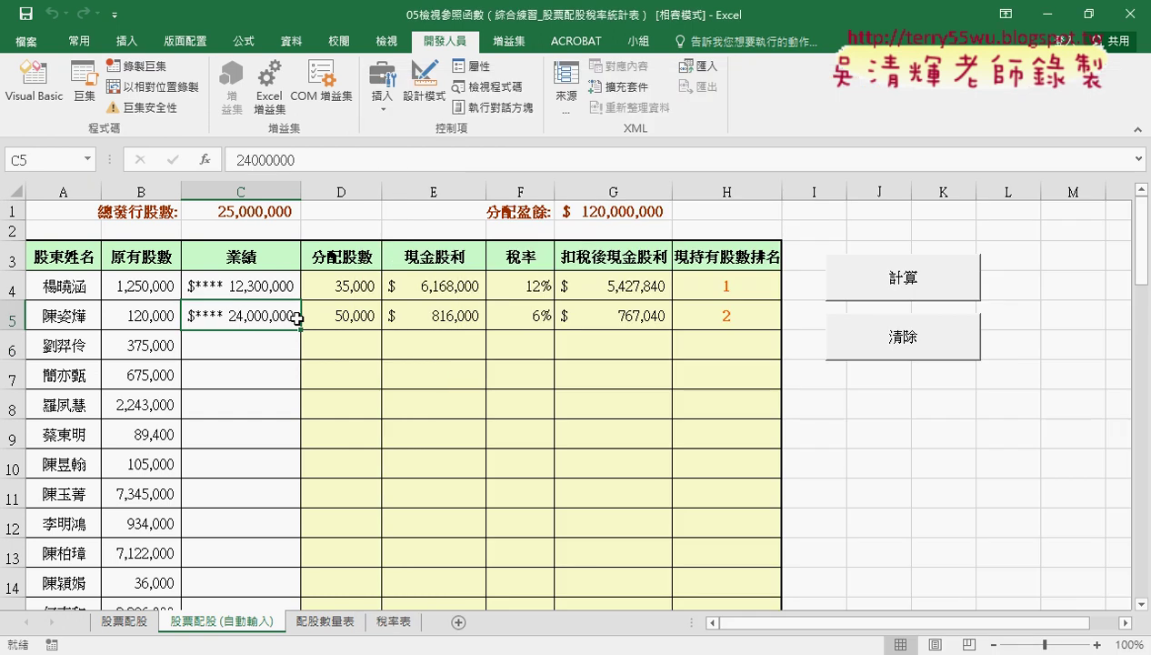
pyautogui.press('Delete')
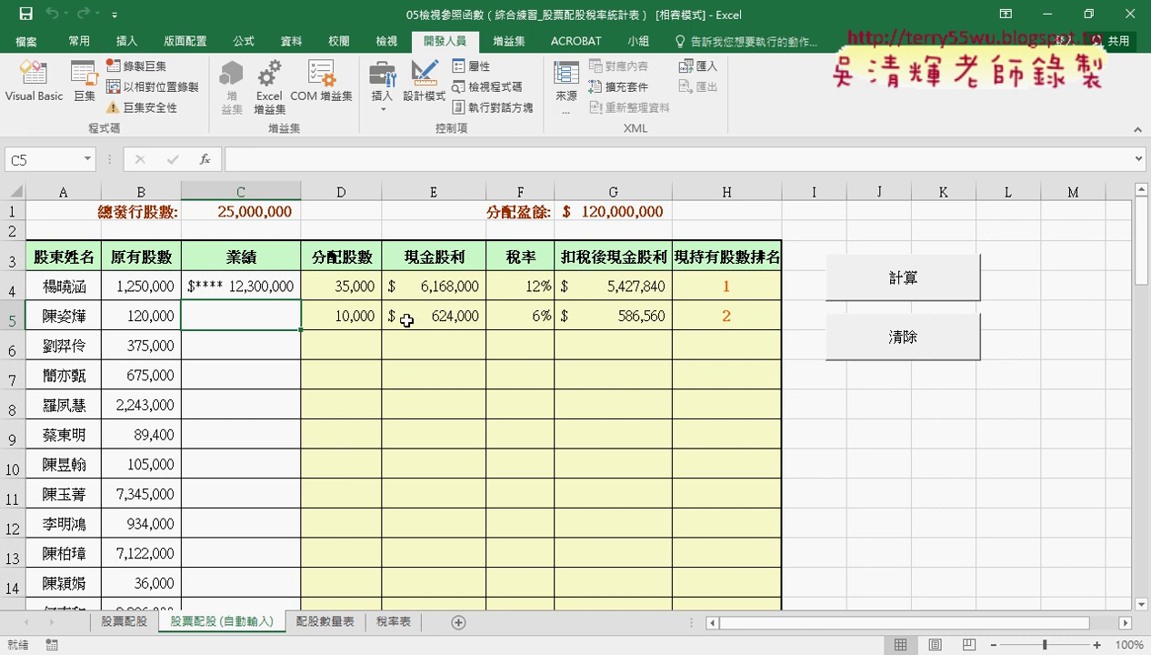
pyautogui.moveTo(346, 313); pyautogui.dragTo(752, 316)
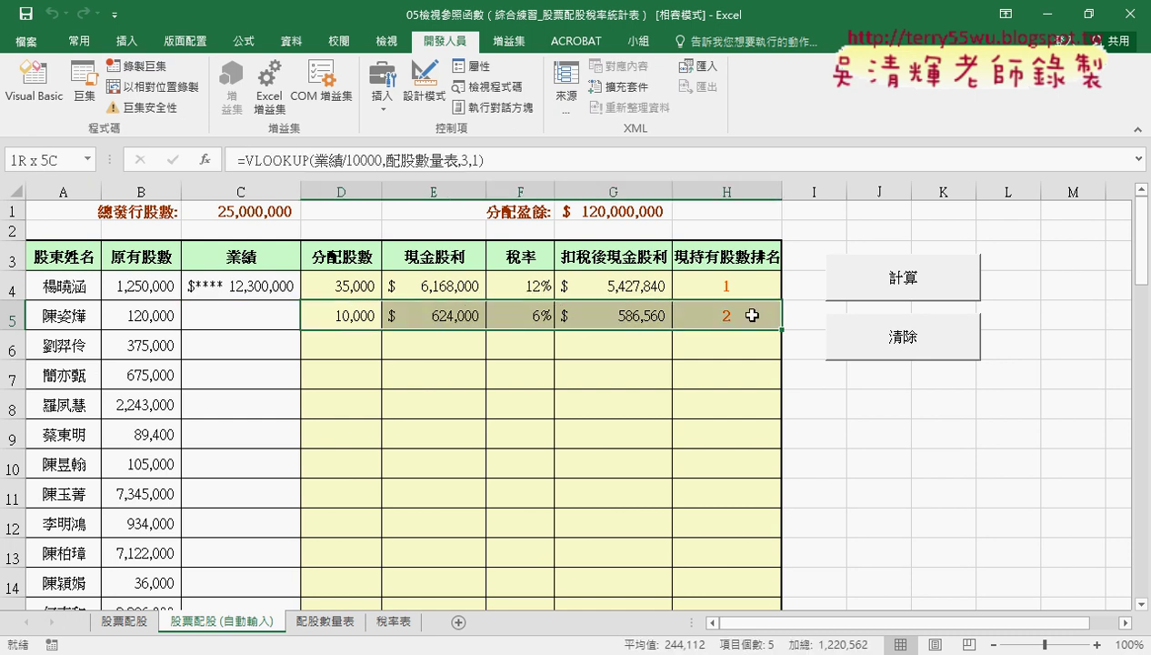
# - Enter 12330000 in C5 to recalculate row 5, then bring the macro editor forward
pyautogui.click(223, 309)
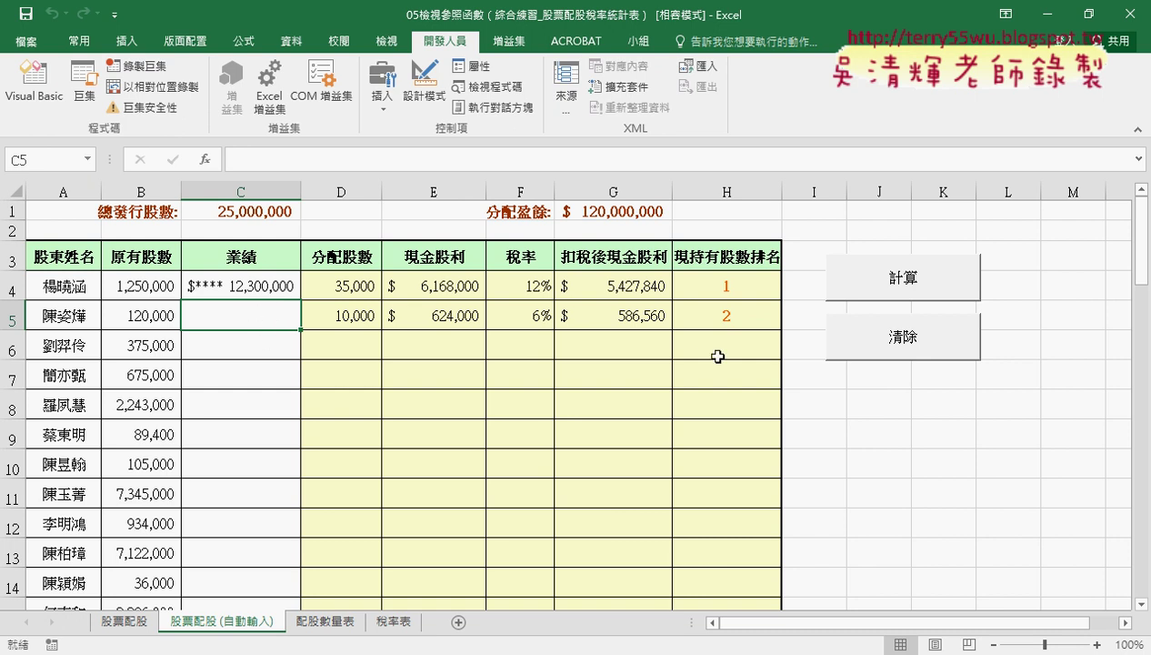
pyautogui.write('12330')
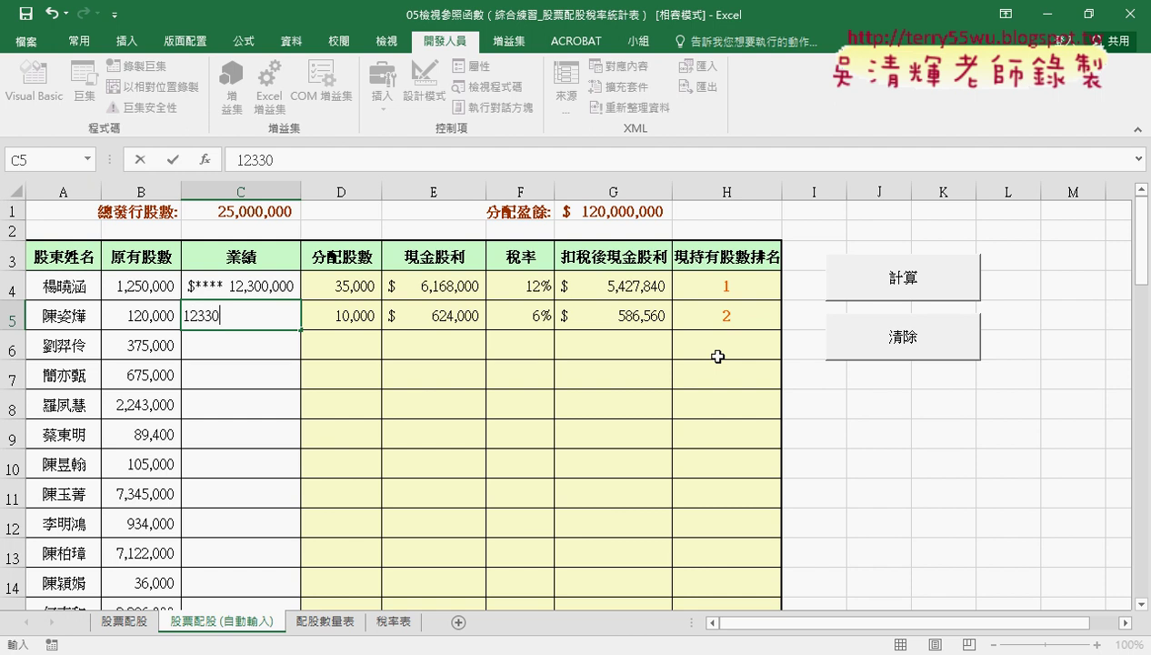
pyautogui.write('000')
pyautogui.press('Return')
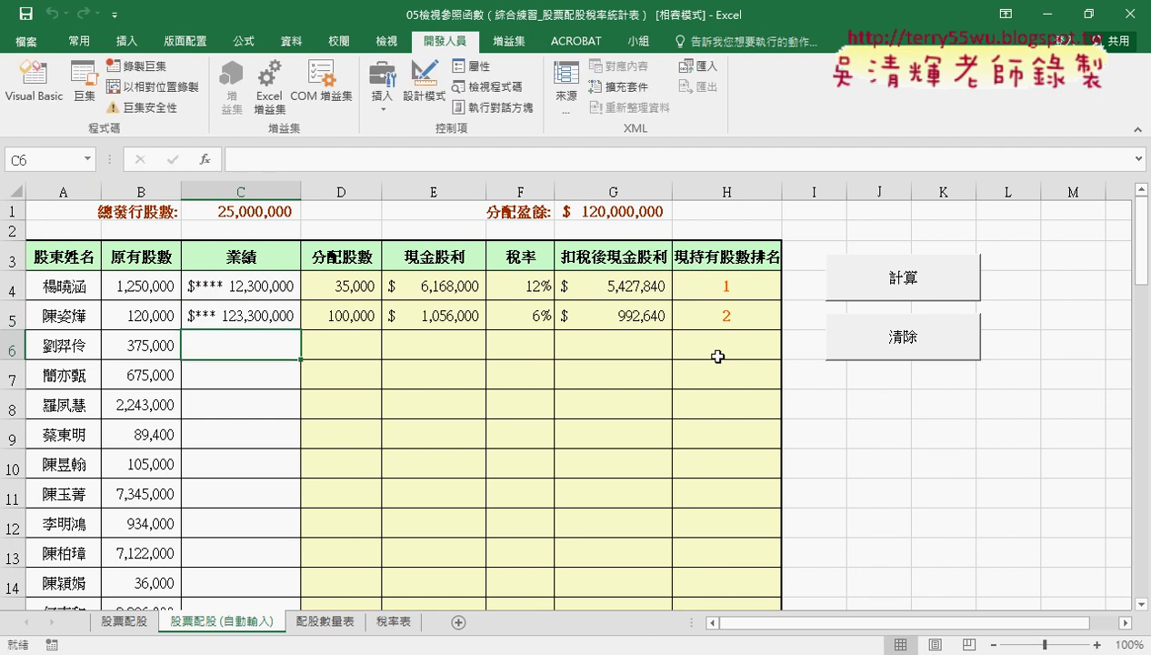
pyautogui.moveTo(506, 650)
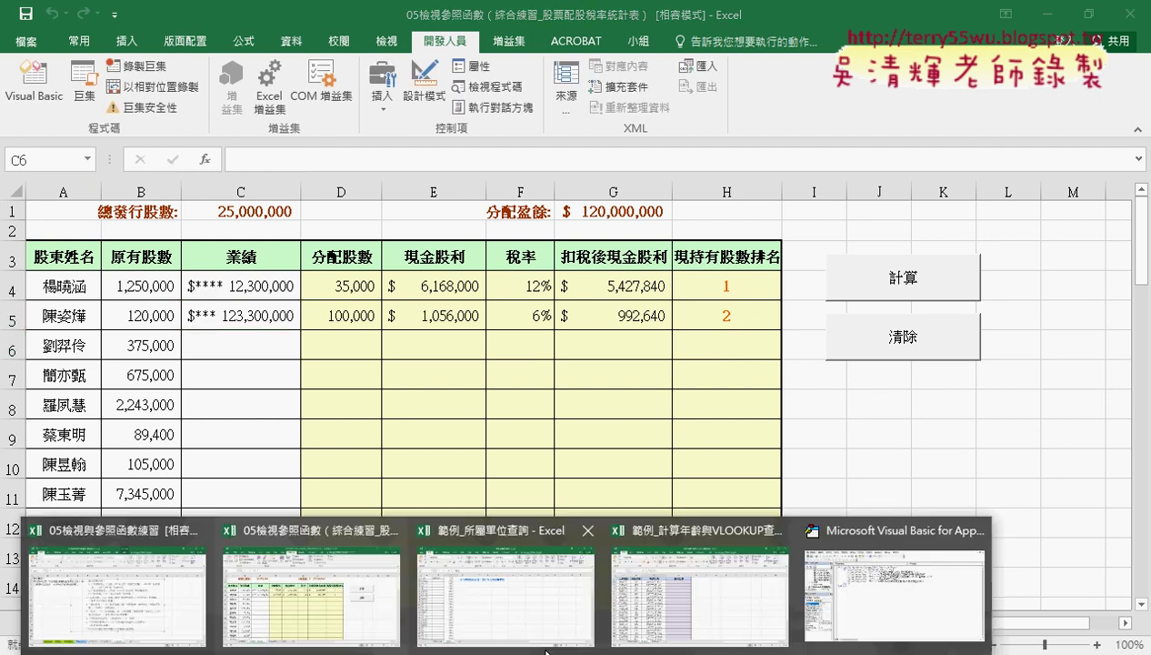
pyautogui.click(878, 593)
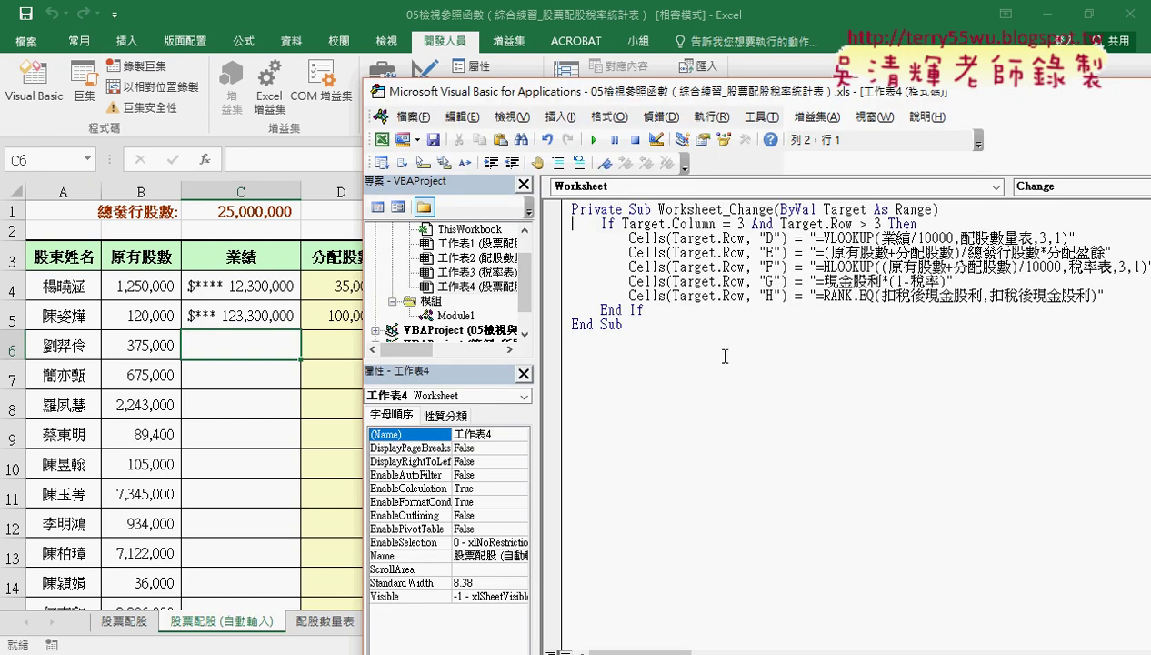
# - Reopen the macro editor, widen the project panes and select the 股票配股 (自動輸入) sheet's code
pyautogui.click(373, 91)
pyautogui.click(400, 223)
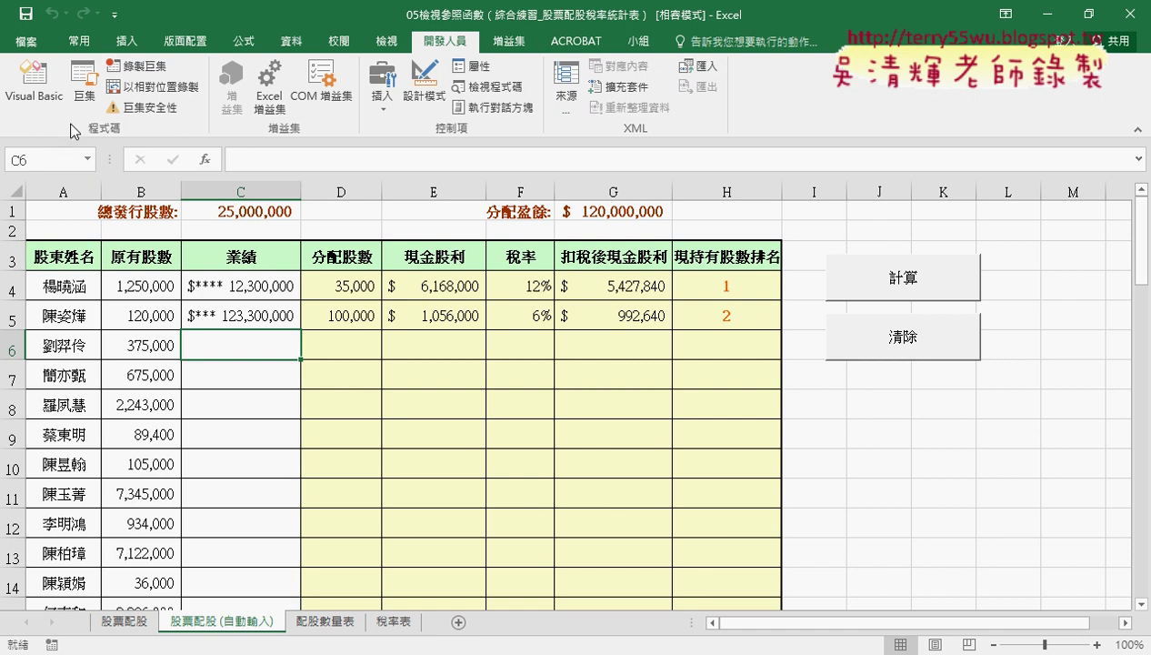
pyautogui.click(52, 101)
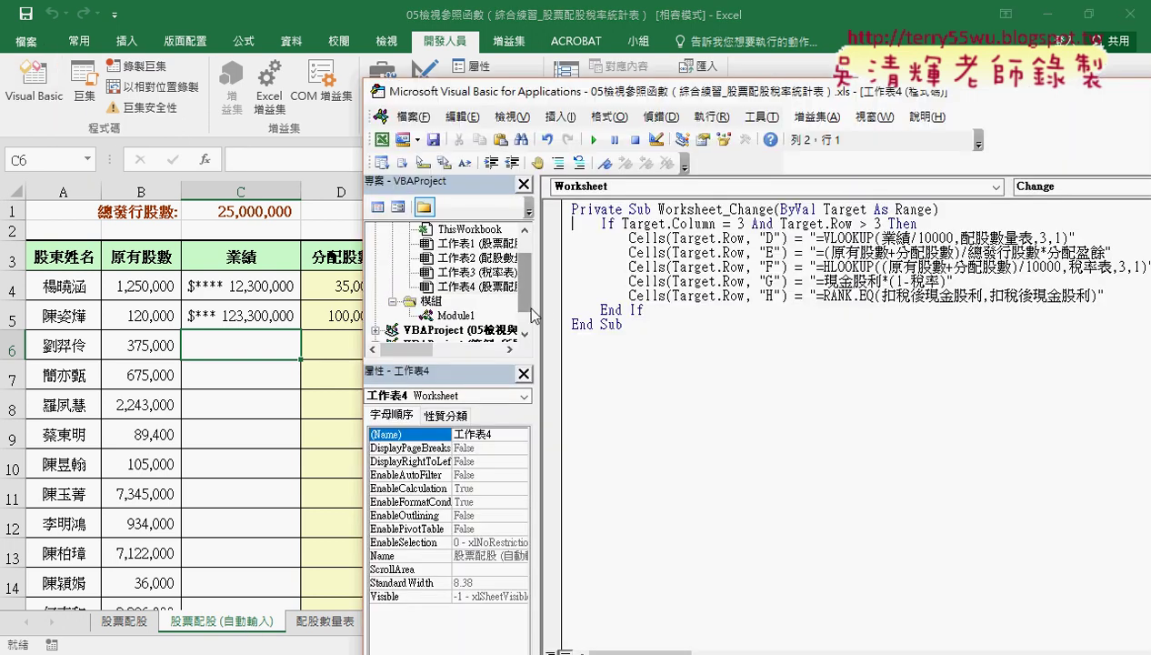
pyautogui.moveTo(542, 312); pyautogui.dragTo(577, 299)
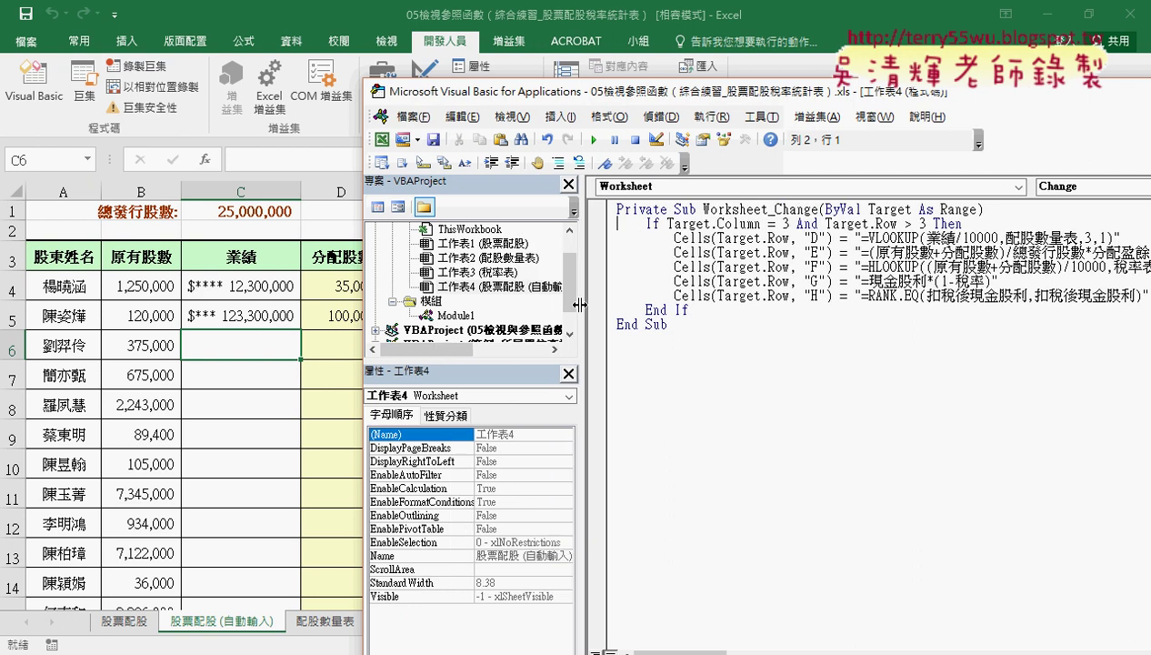
pyautogui.scroll(-1, 577, 298)
pyautogui.click(453, 288)
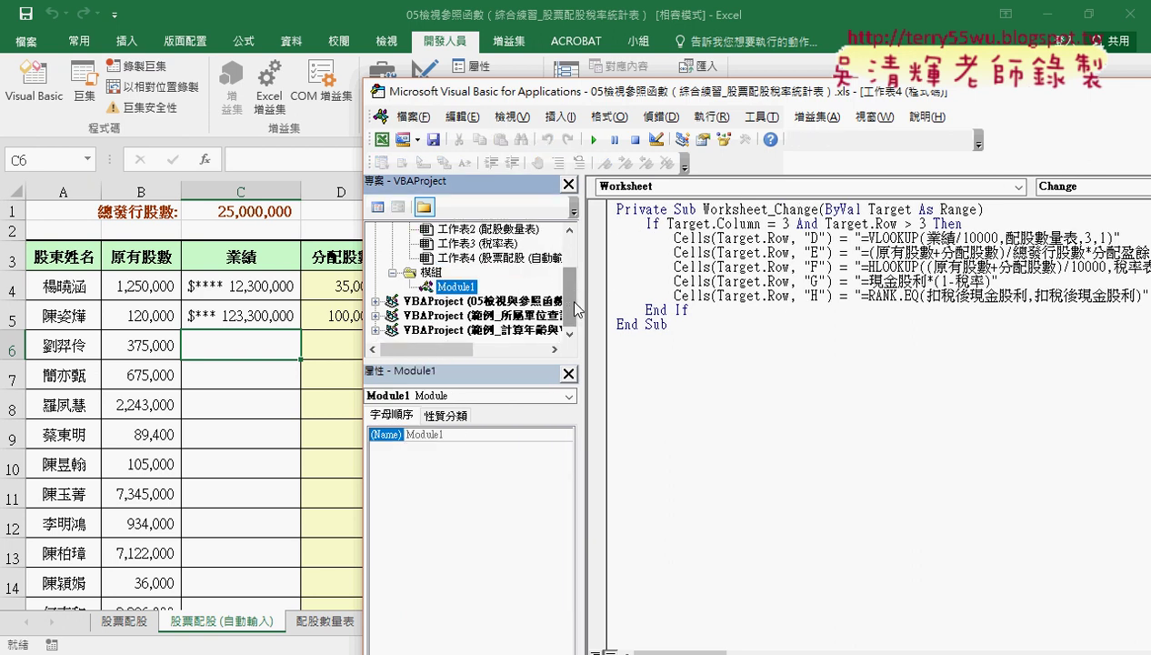
pyautogui.moveTo(579, 301)
pyautogui.mouseDown()
pyautogui.moveTo(675, 296)
pyautogui.moveTo(671, 286)
pyautogui.mouseUp()
pyautogui.click(561, 258)
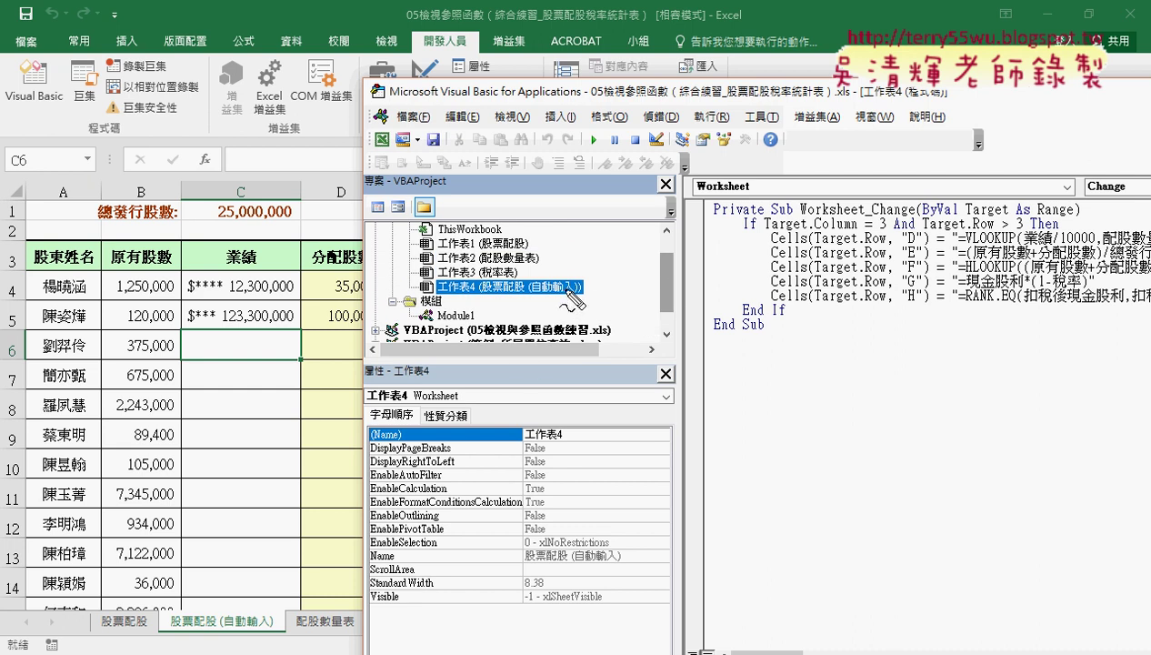
# - Annotate the sheet entry, its tab and the Change event, then move the editor across the workbook
pyautogui.moveTo(579, 287)
pyautogui.mouseDown()
pyautogui.moveTo(491, 300)
pyautogui.moveTo(546, 305)
pyautogui.mouseUp()
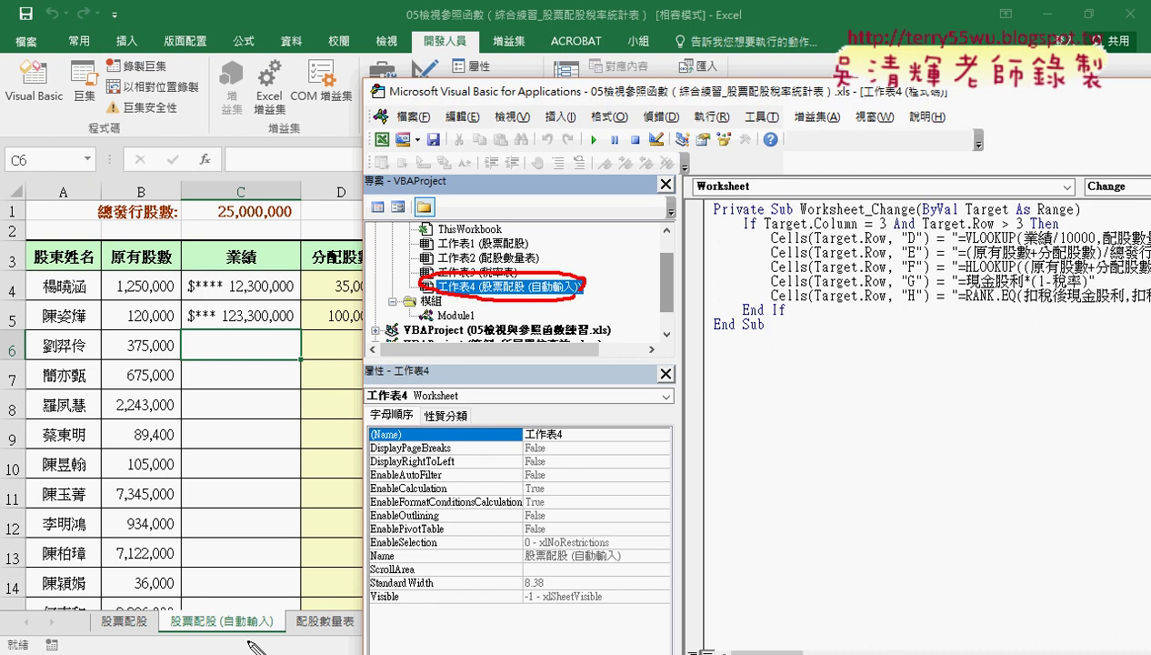
pyautogui.moveTo(251, 635)
pyautogui.mouseDown()
pyautogui.moveTo(178, 622)
pyautogui.moveTo(421, 273)
pyautogui.moveTo(430, 282)
pyautogui.mouseUp()
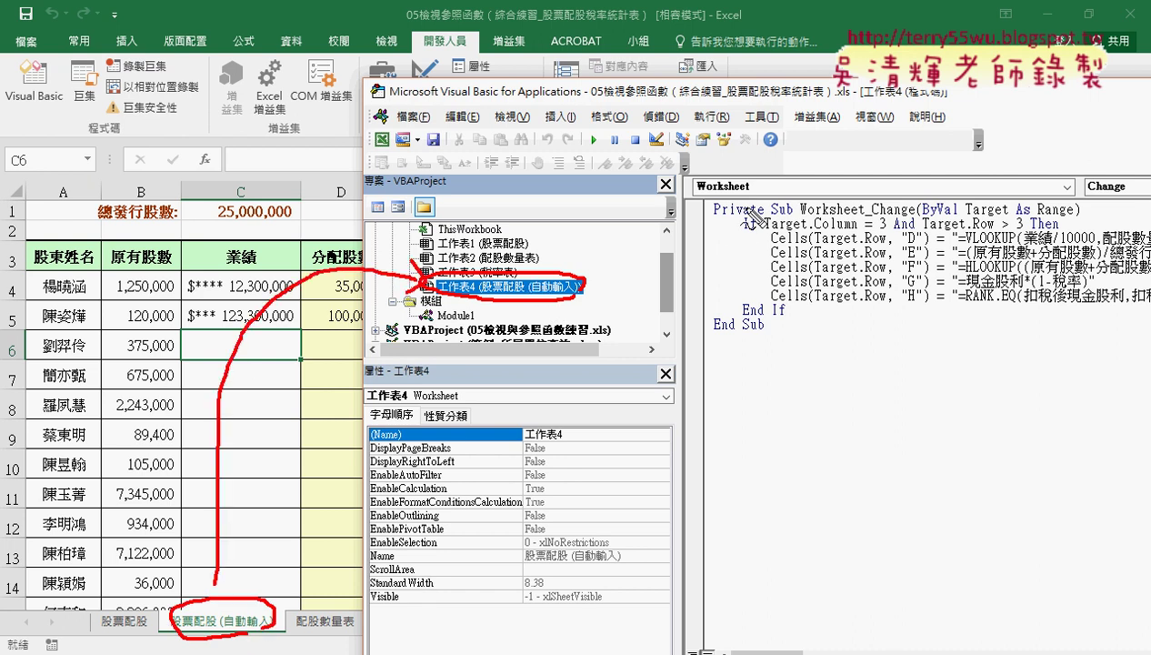
pyautogui.moveTo(748, 192)
pyautogui.mouseDown()
pyautogui.moveTo(697, 192)
pyautogui.moveTo(753, 186)
pyautogui.mouseUp()
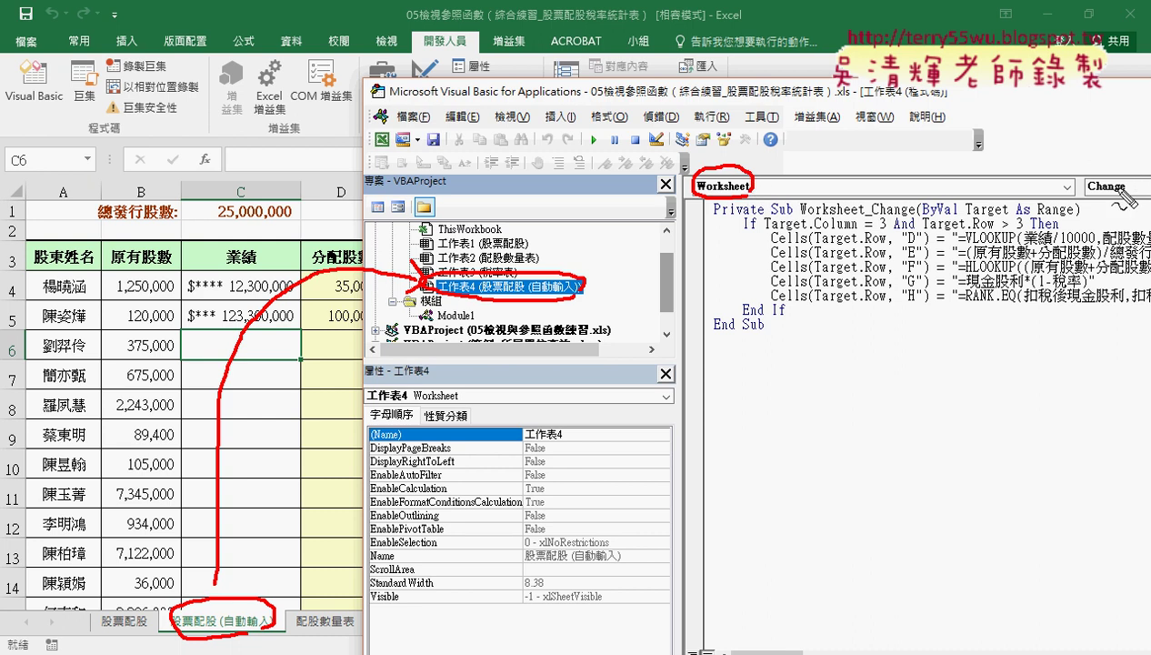
pyautogui.moveTo(1111, 195); pyautogui.dragTo(1128, 207)
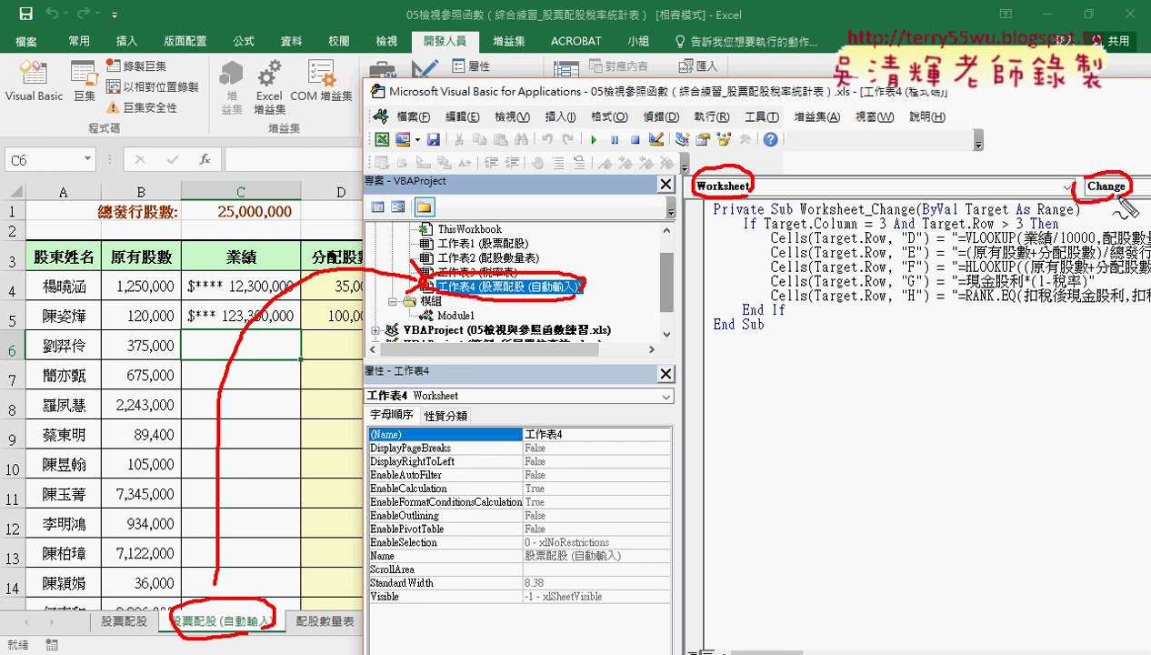
pyautogui.press('Escape')
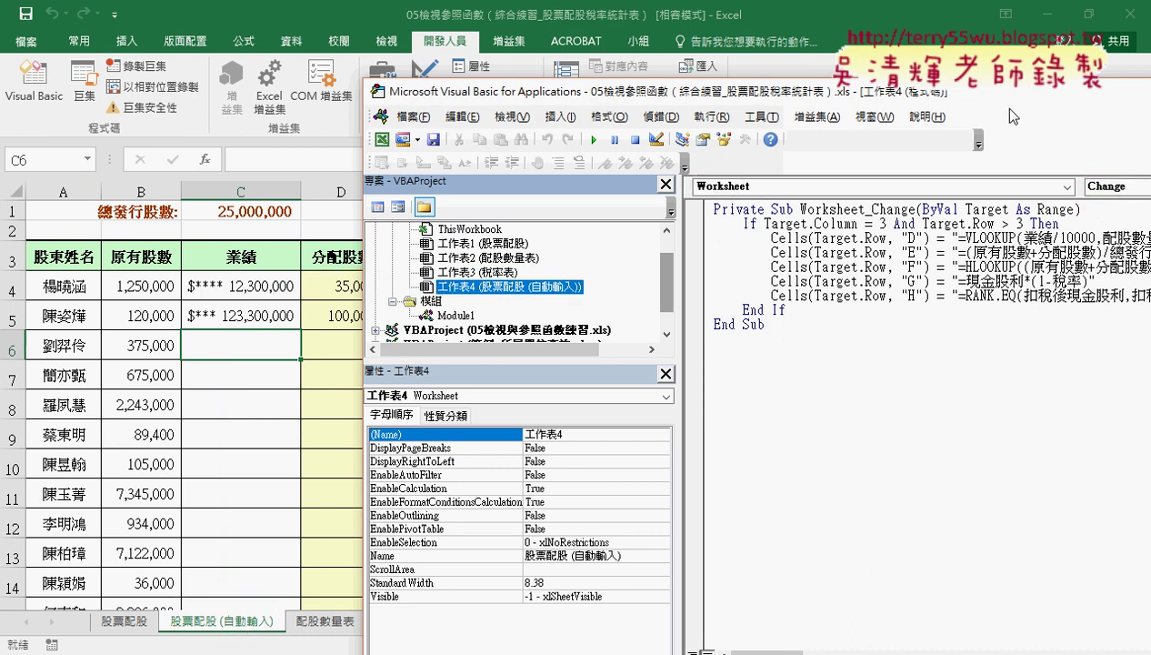
pyautogui.moveTo(908, 91); pyautogui.dragTo(563, 63)
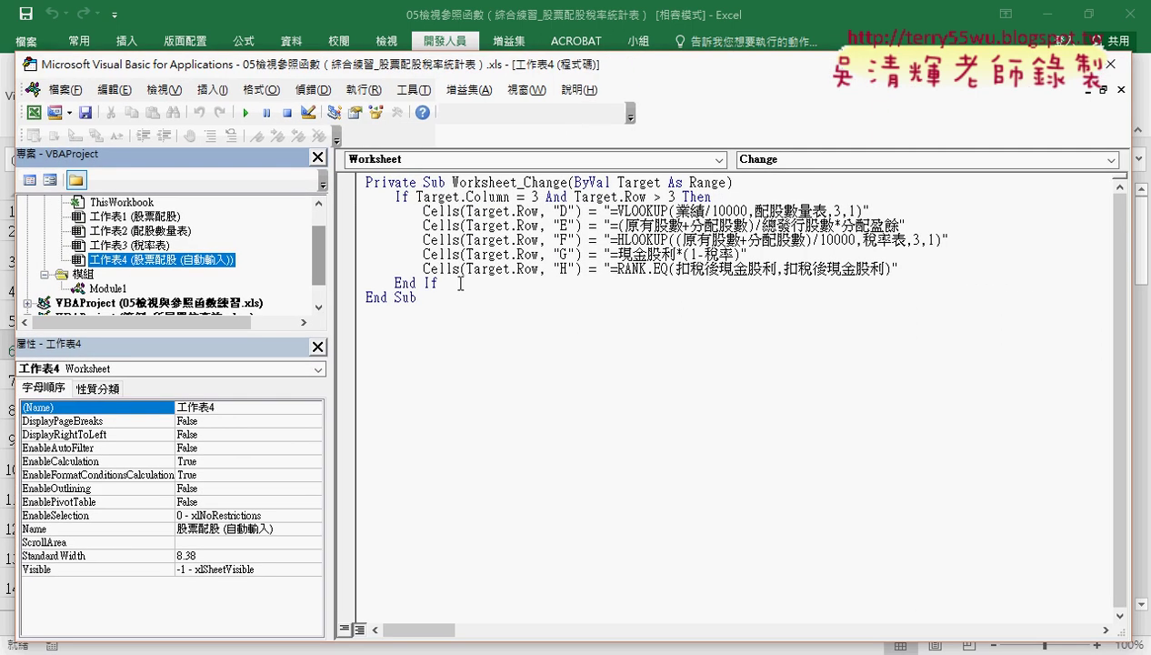
pyautogui.moveTo(440, 282); pyautogui.dragTo(355, 203)
pyautogui.press('Delete')
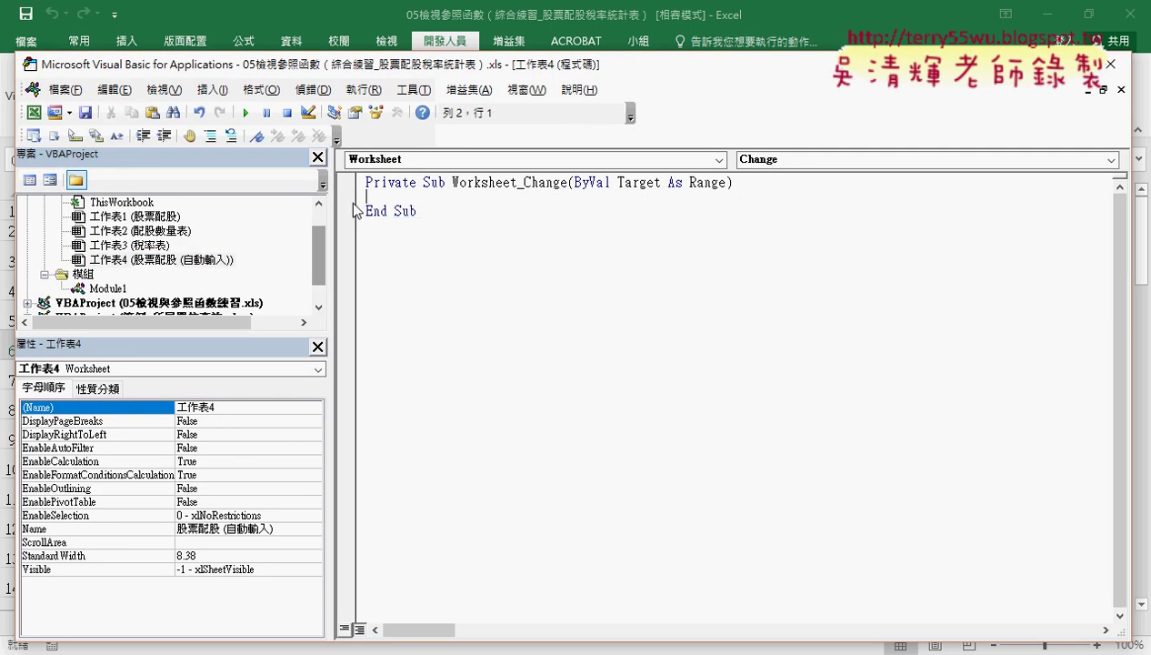
pyautogui.hotkey('ctrl', 'z')
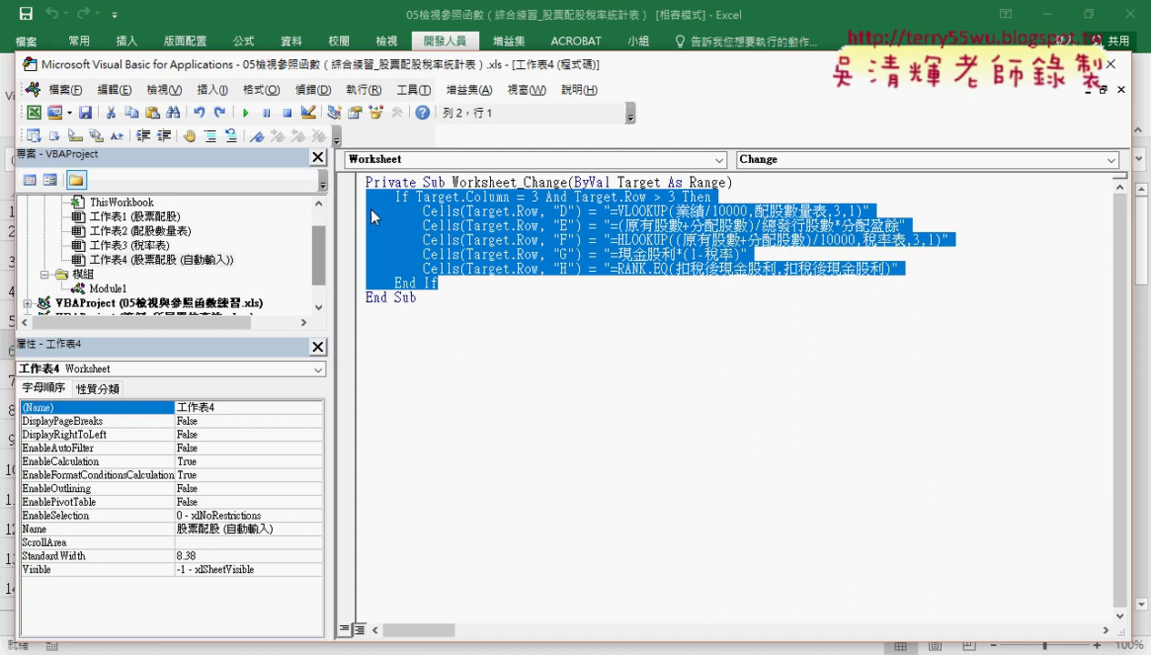
pyautogui.click(523, 268)
pyautogui.moveTo(895, 269); pyautogui.dragTo(347, 213)
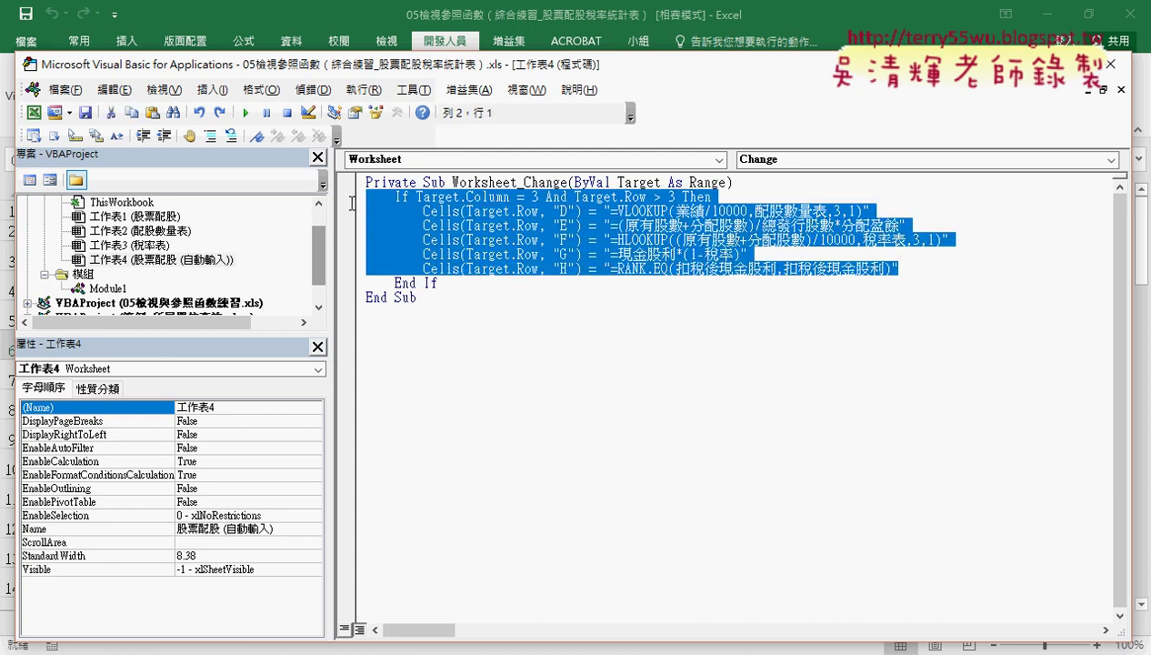
pyautogui.press('Delete')
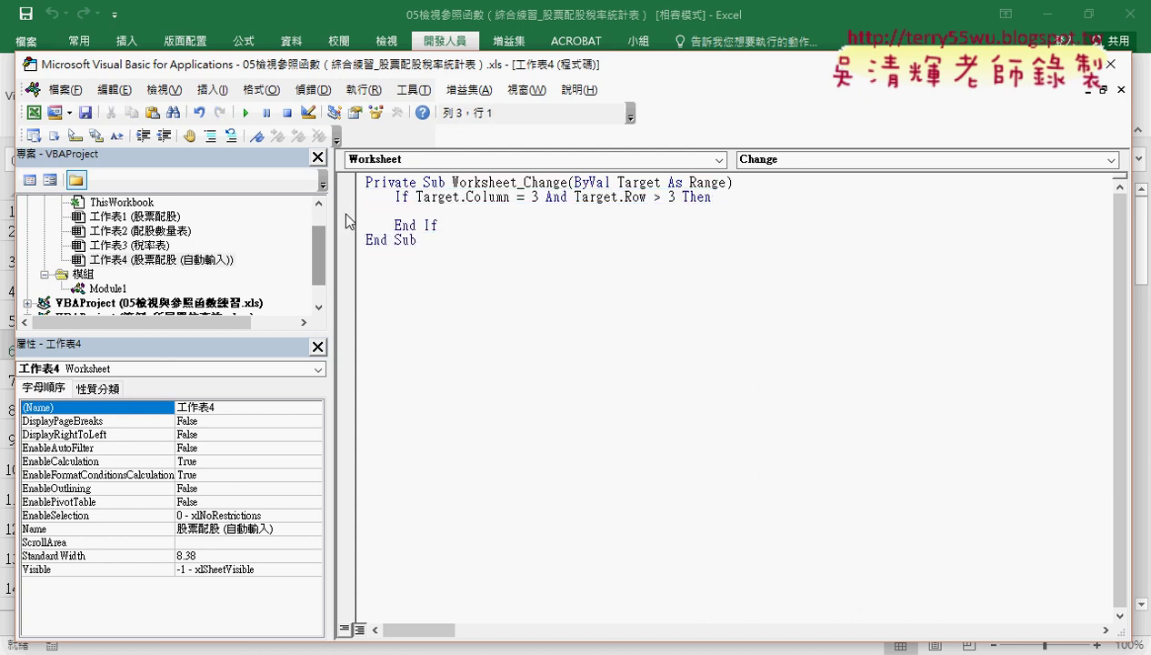
pyautogui.moveTo(539, 198); pyautogui.dragTo(419, 198)
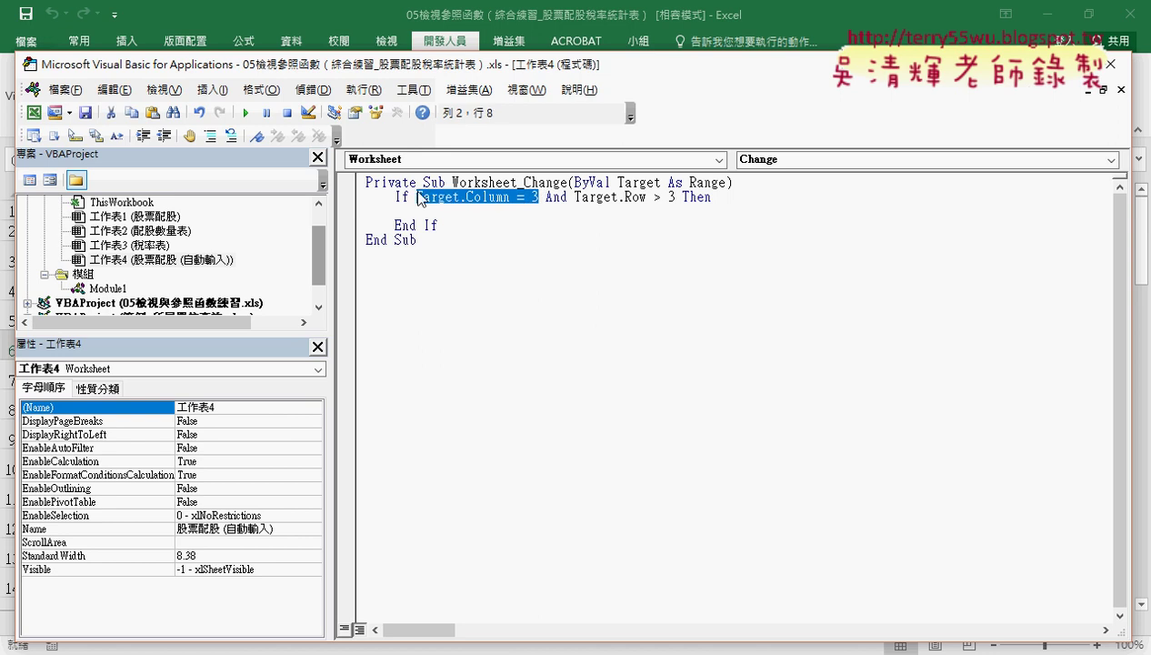
pyautogui.doubleClick(671, 198)
pyautogui.moveTo(674, 197); pyautogui.dragTo(577, 199)
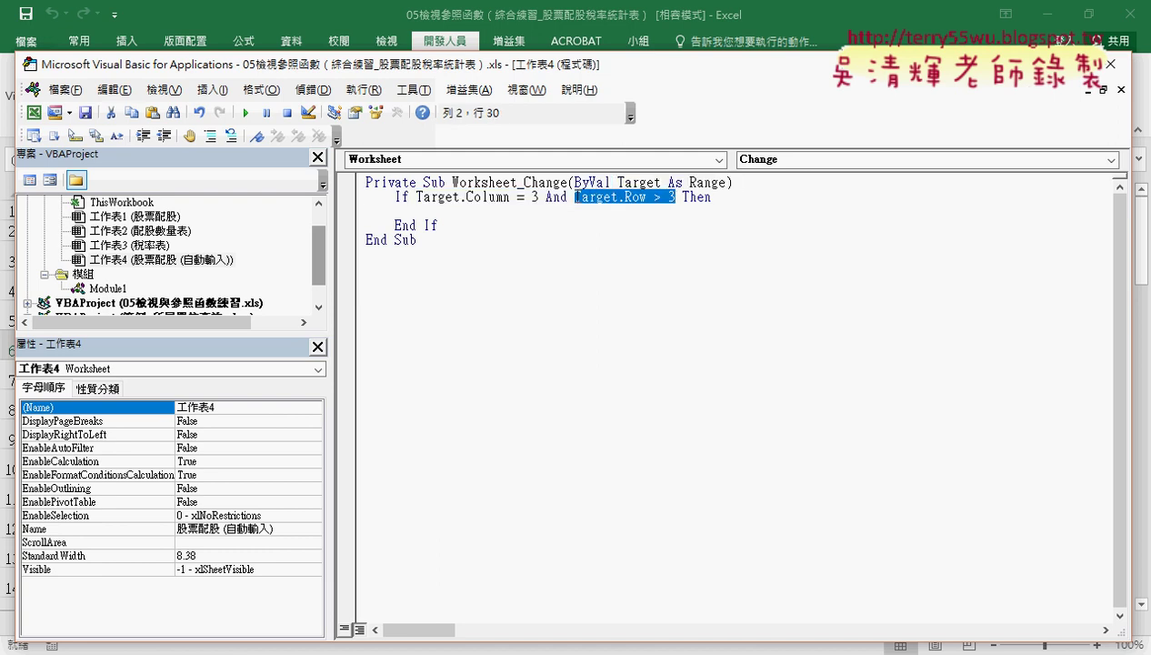
pyautogui.hotkey('ctrl', 'z')
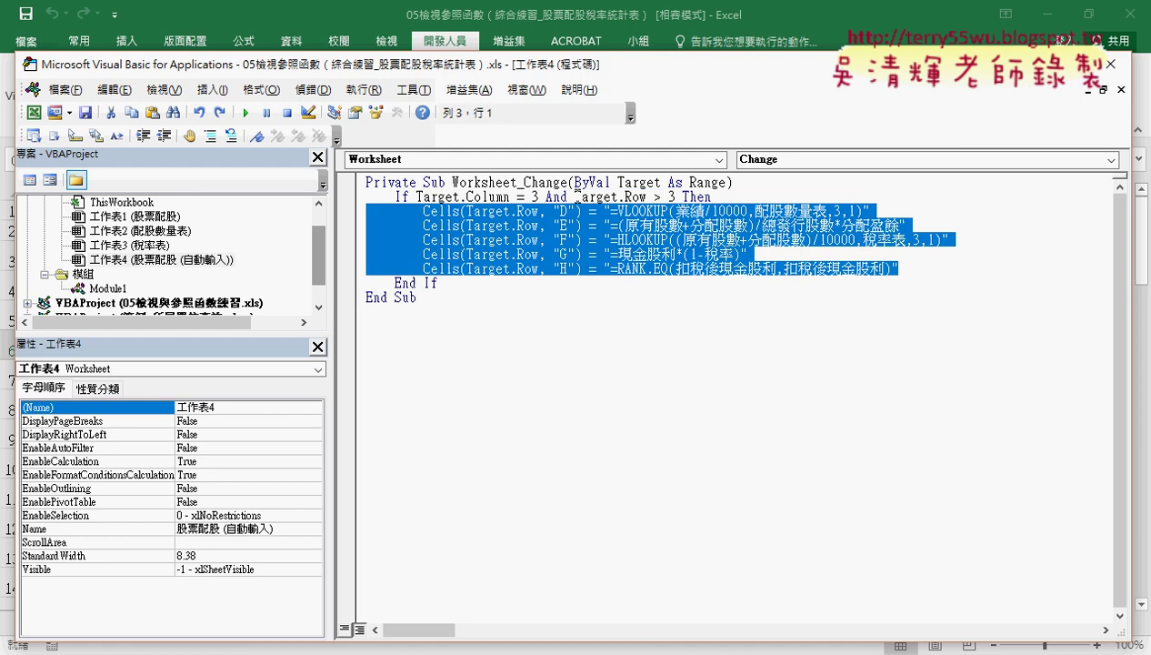
pyautogui.click(573, 217)
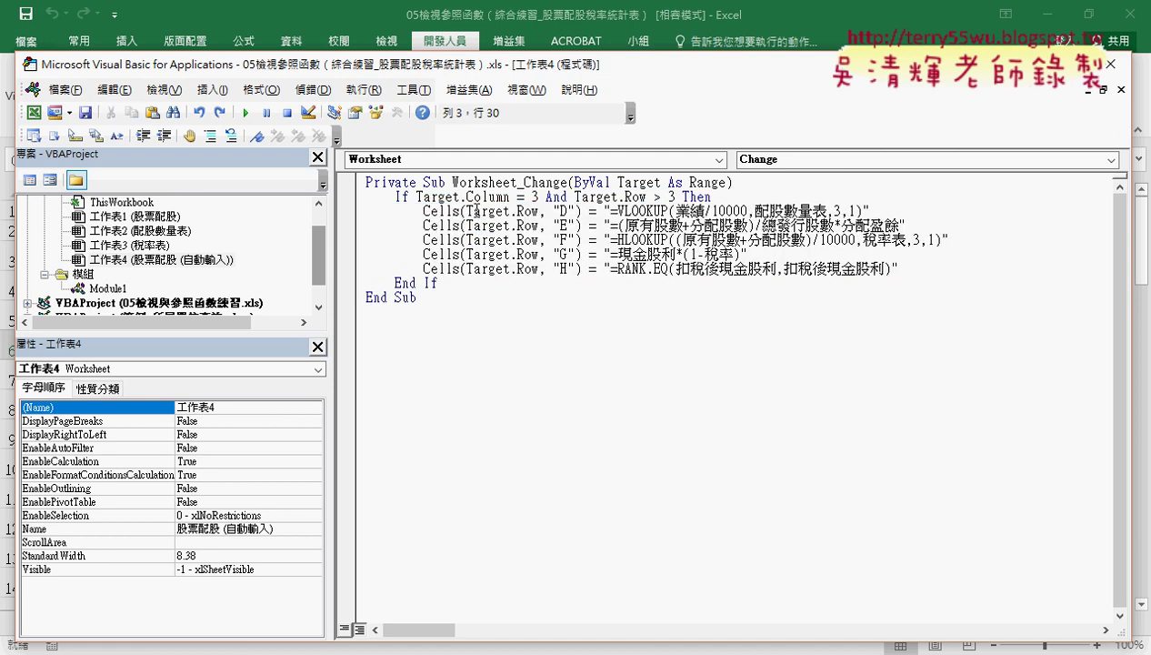
pyautogui.moveTo(466, 210); pyautogui.dragTo(539, 210)
pyautogui.click(559, 210)
pyautogui.moveTo(609, 210); pyautogui.dragTo(720, 225)
pyautogui.moveTo(900, 269); pyautogui.dragTo(357, 211)
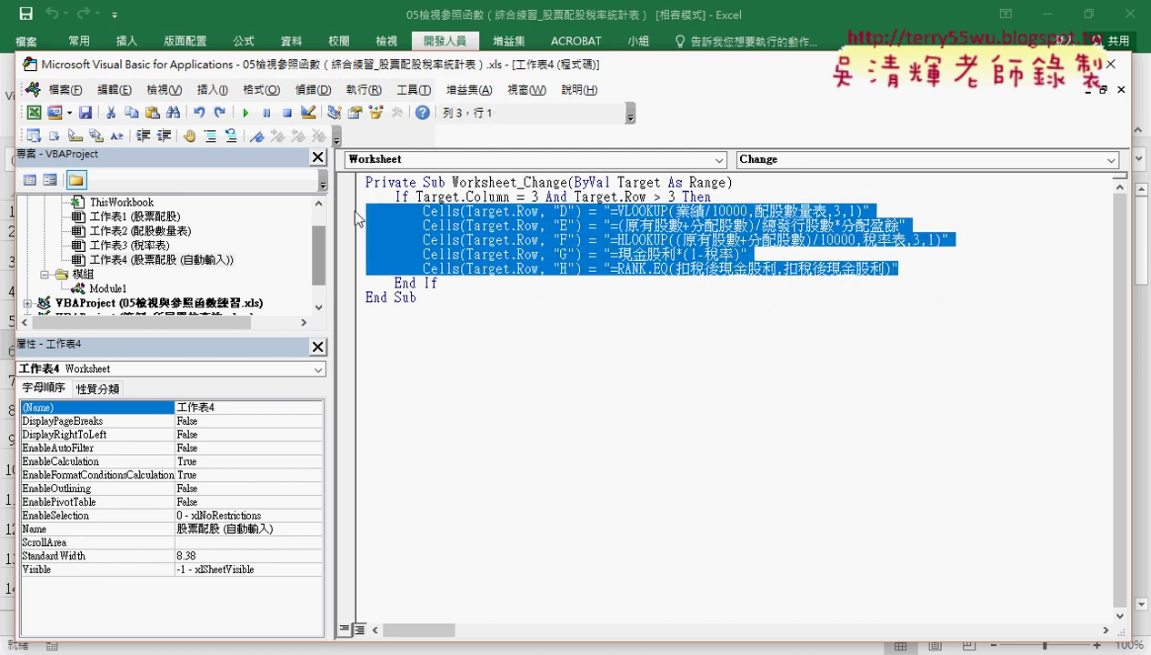
pyautogui.click(466, 227)
pyautogui.moveTo(465, 211); pyautogui.dragTo(542, 210)
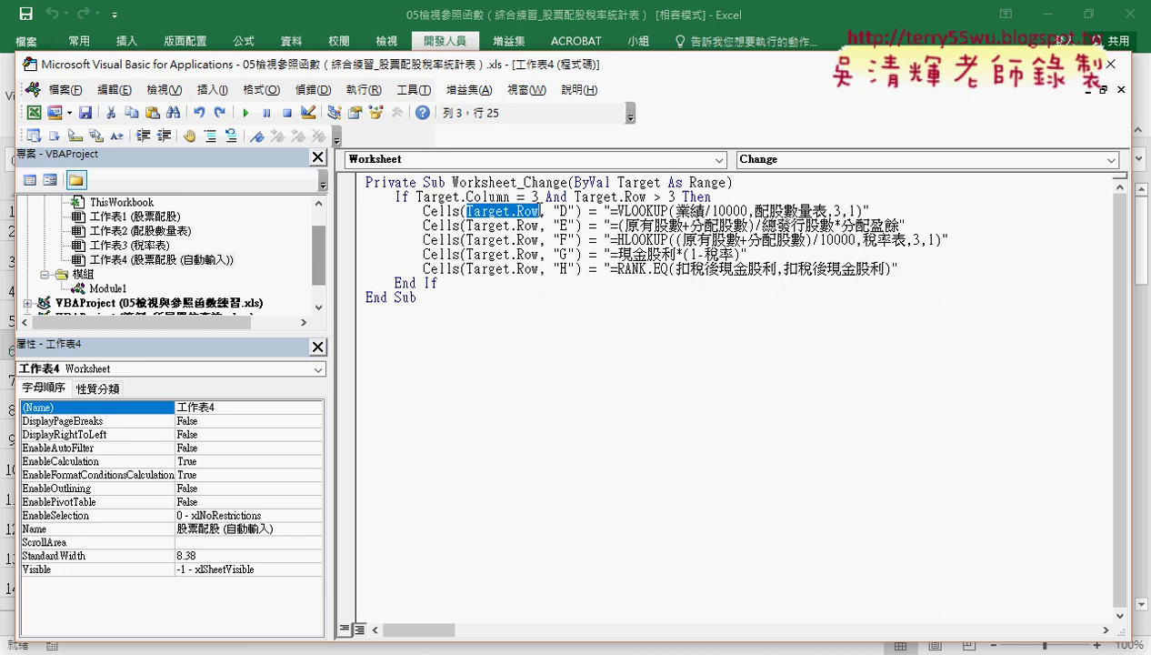